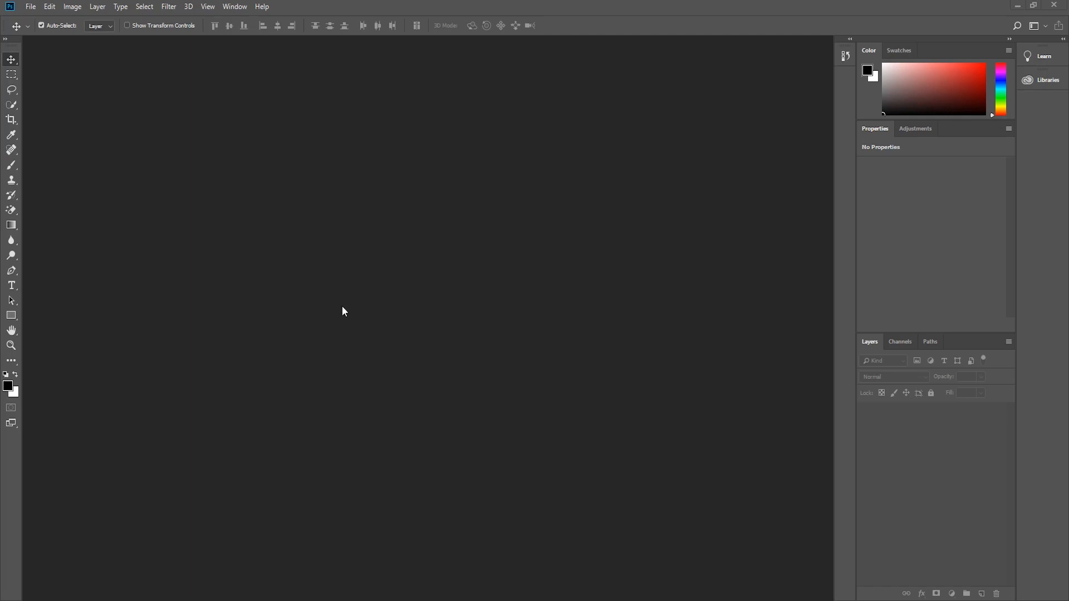
Switch to the Anthem Fan Art Kit page in Chrome, review the kit download page, and return to Photoshop
{"action": "mouse_move", "coordinate": [164, 596]}
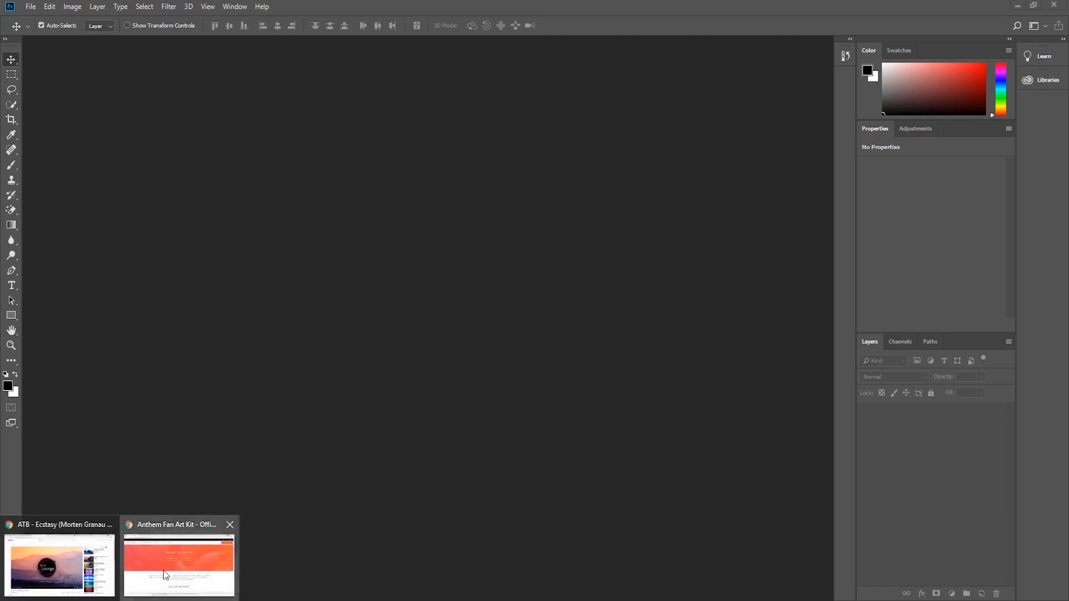
{"action": "left_click", "coordinate": [165, 575]}
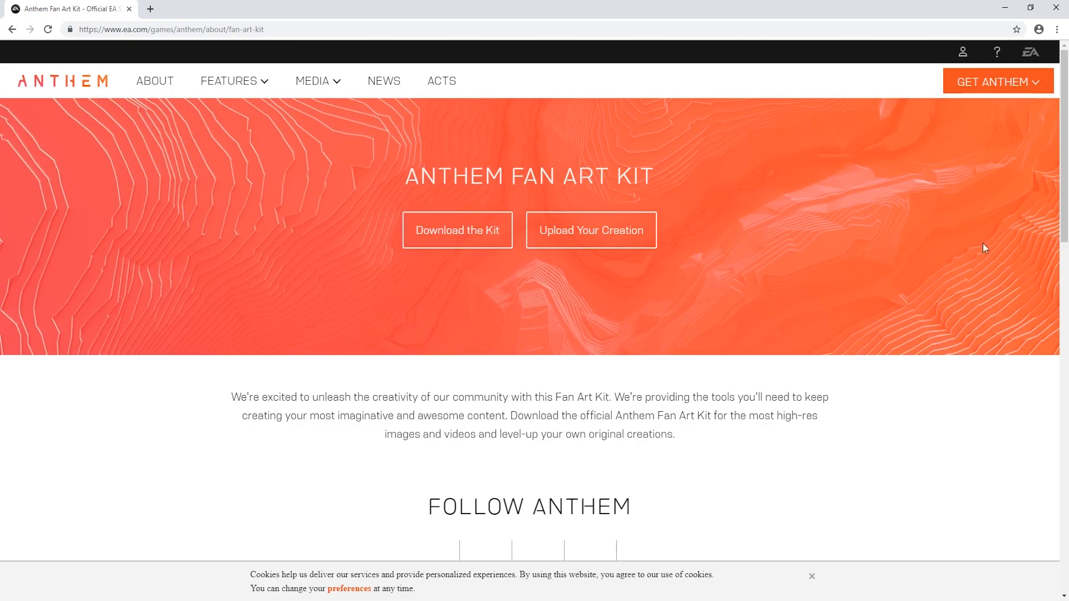
{"action": "left_click", "coordinate": [1005, 7]}
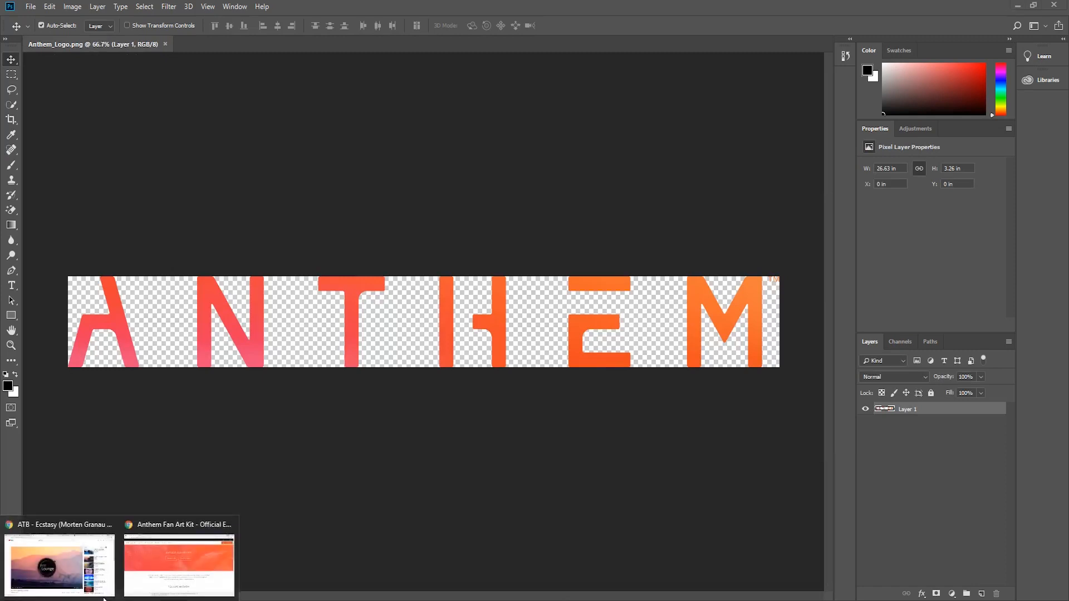
Check the pixel dimensions, channels and resolution of the Anthem_Logo.png document
{"action": "left_click", "coordinate": [109, 596]}
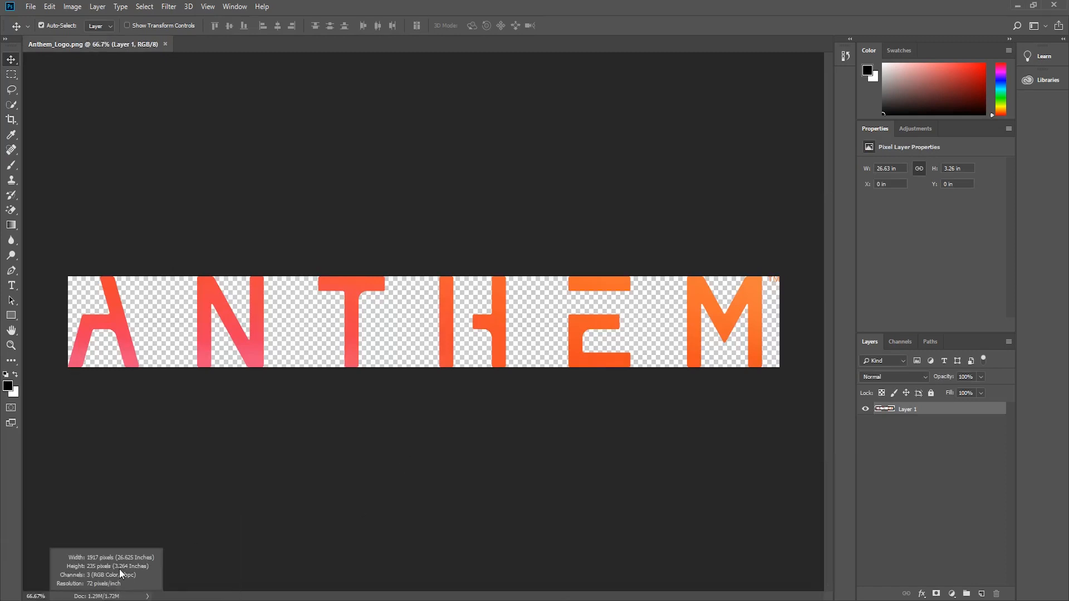
{"action": "left_click", "coordinate": [492, 290]}
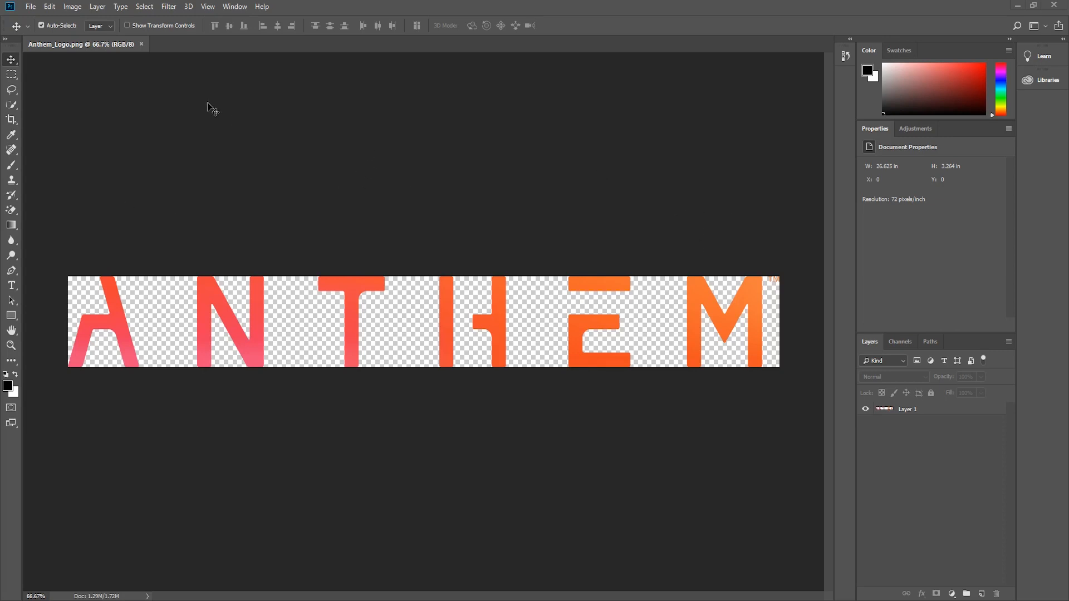
Show the Timeline and create a video timeline for the logo document
{"action": "left_click", "coordinate": [236, 7]}
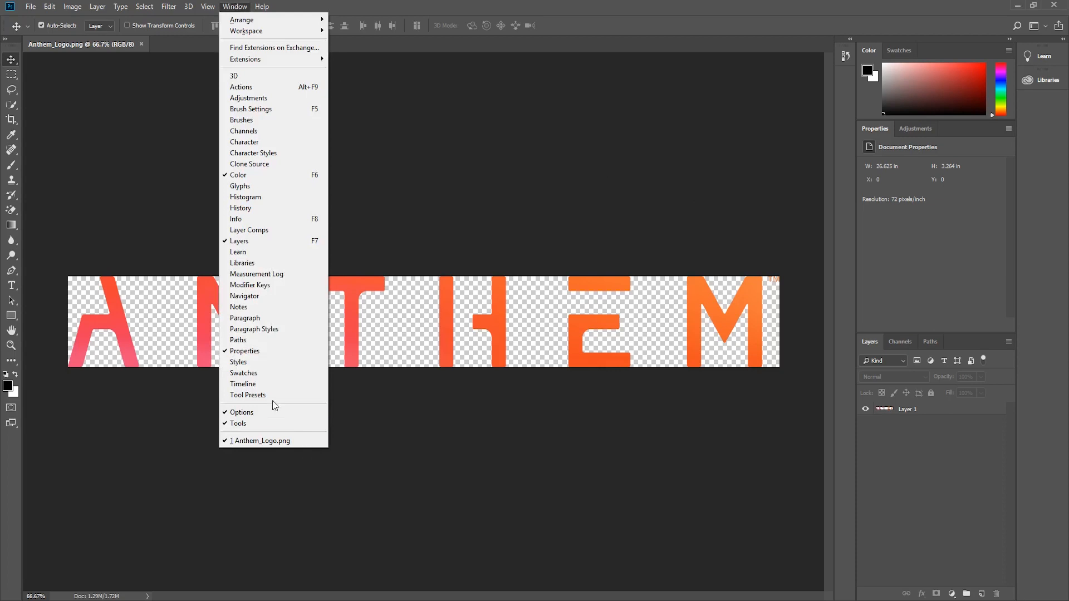
{"action": "left_click", "coordinate": [258, 384]}
{"action": "left_click", "coordinate": [443, 569]}
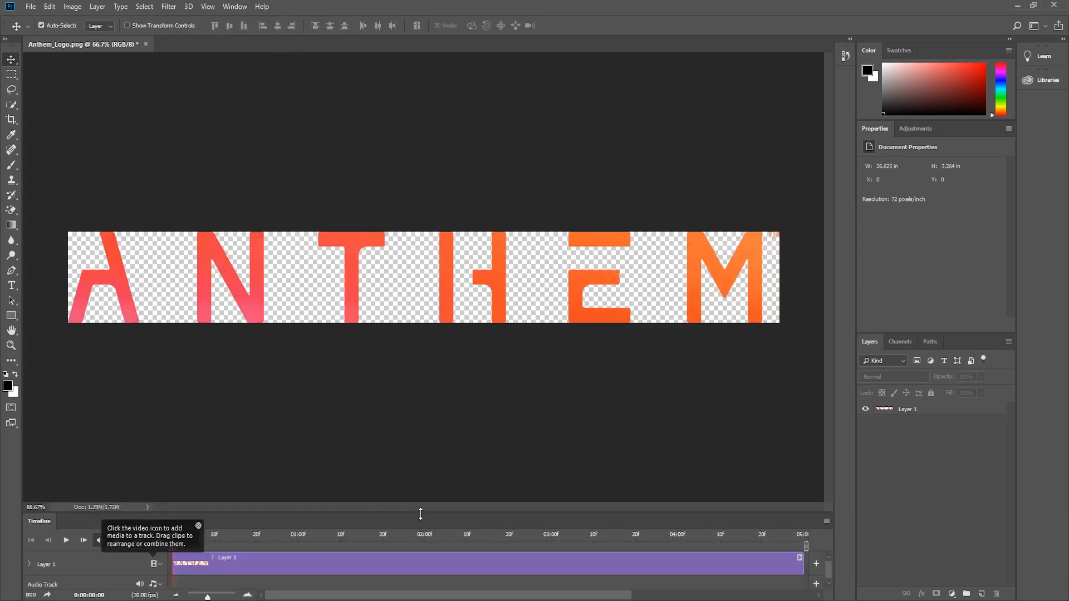
Keep the Timeline docked below the canvas, enlarge its height, and dismiss the tip about adding media
{"action": "left_click_drag", "start_coordinate": [421, 518], "coordinate": [420, 506]}
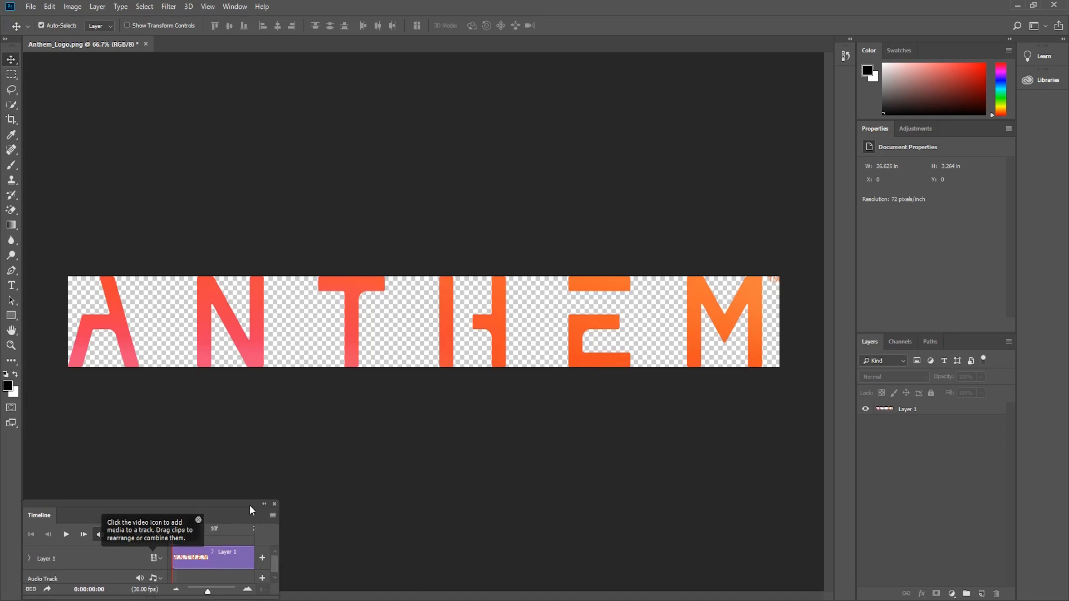
{"action": "left_click_drag", "start_coordinate": [249, 506], "coordinate": [722, 597]}
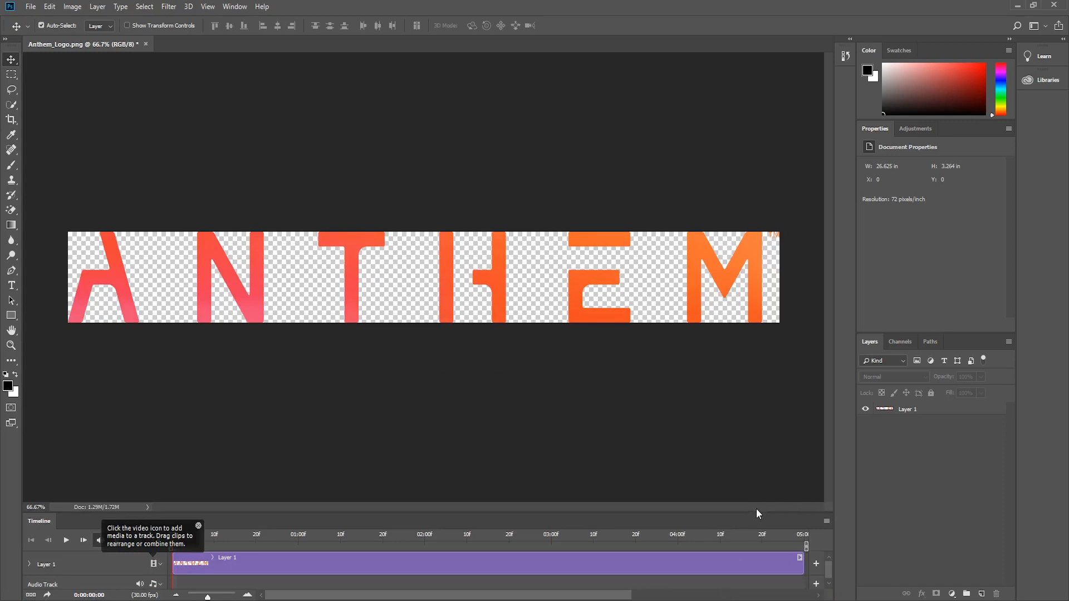
{"action": "left_click_drag", "start_coordinate": [757, 512], "coordinate": [749, 420]}
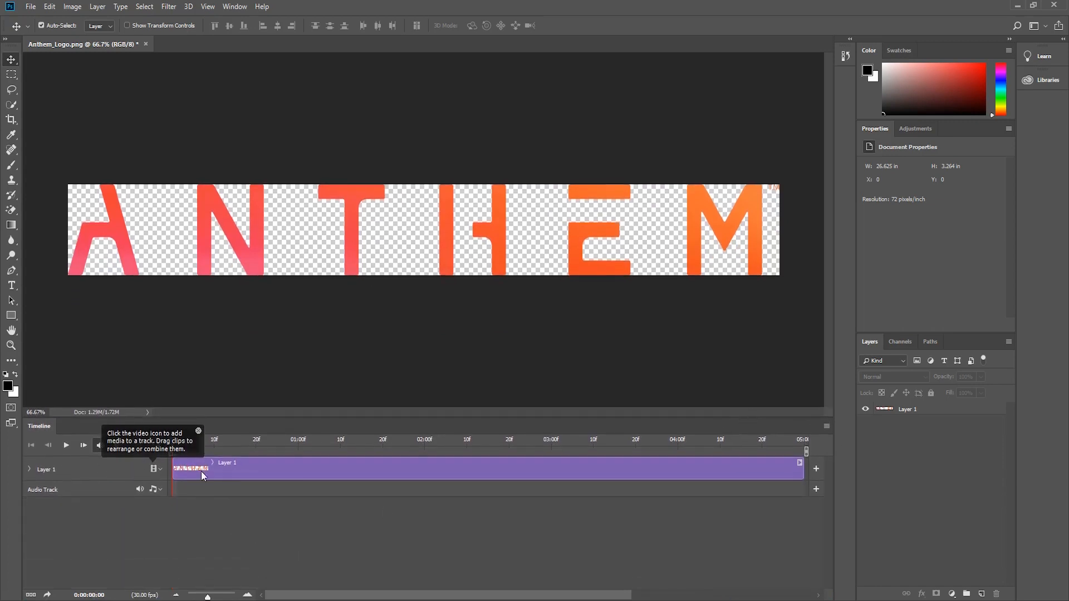
{"action": "left_click", "coordinate": [198, 431]}
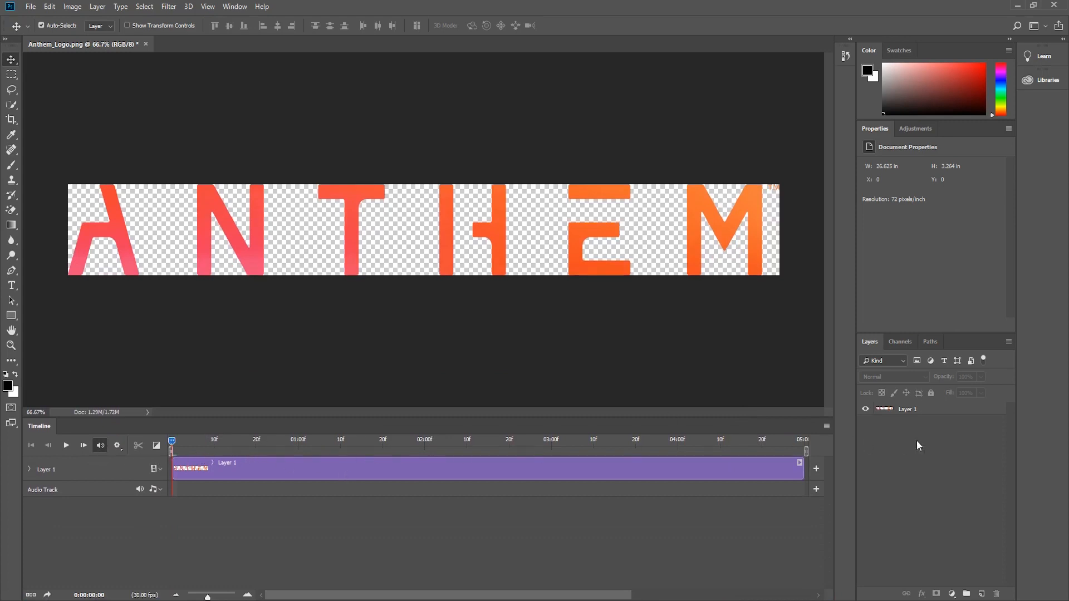
Set the timeline frame rate to 24 fps
{"action": "left_click", "coordinate": [826, 425]}
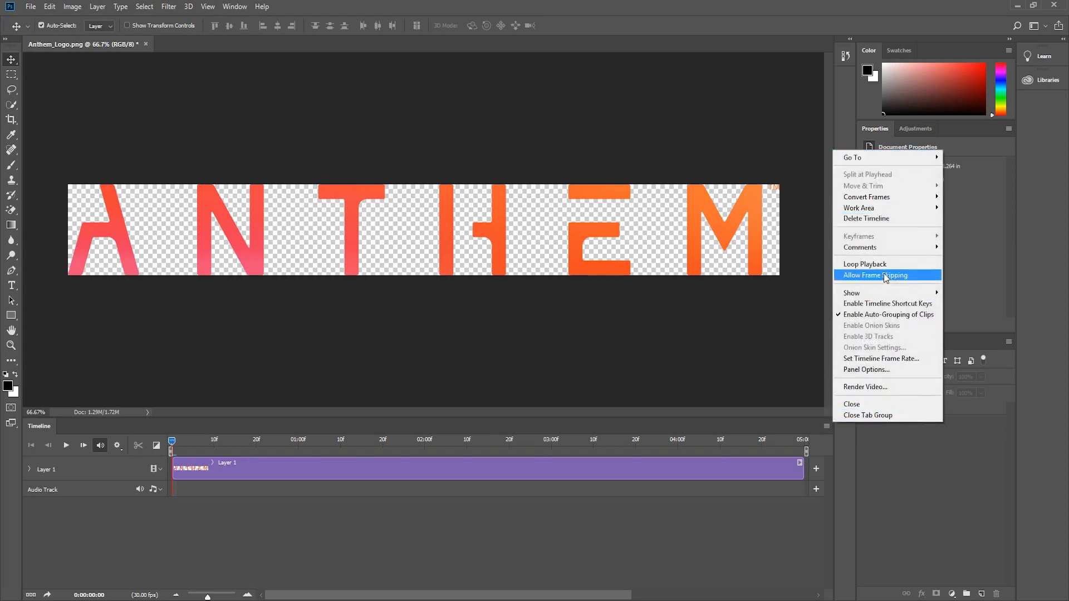
{"action": "left_click", "coordinate": [899, 359]}
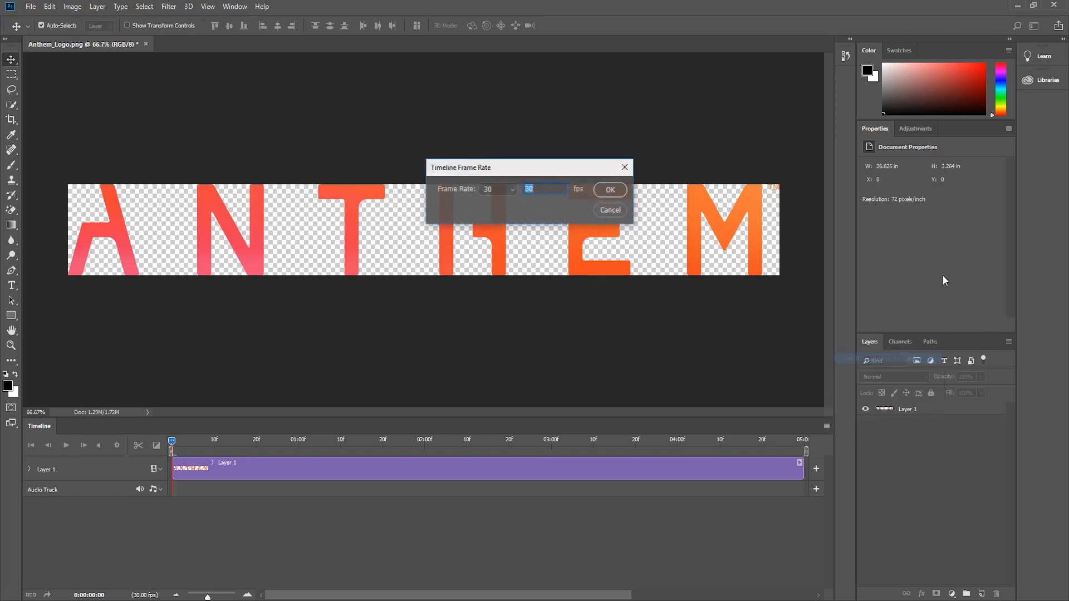
{"action": "left_click", "coordinate": [512, 190]}
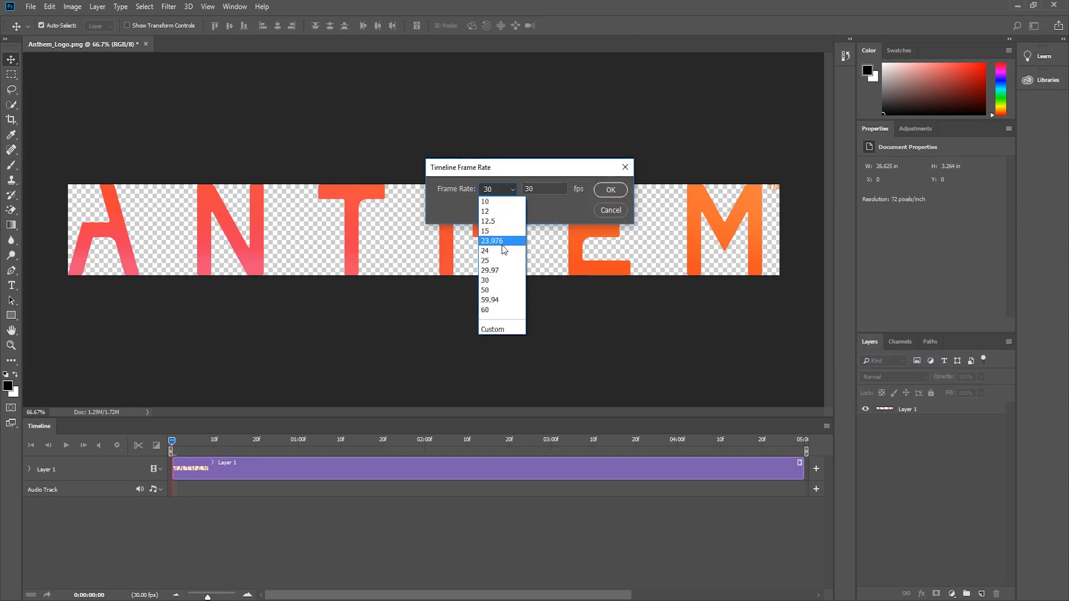
{"action": "left_click", "coordinate": [501, 251]}
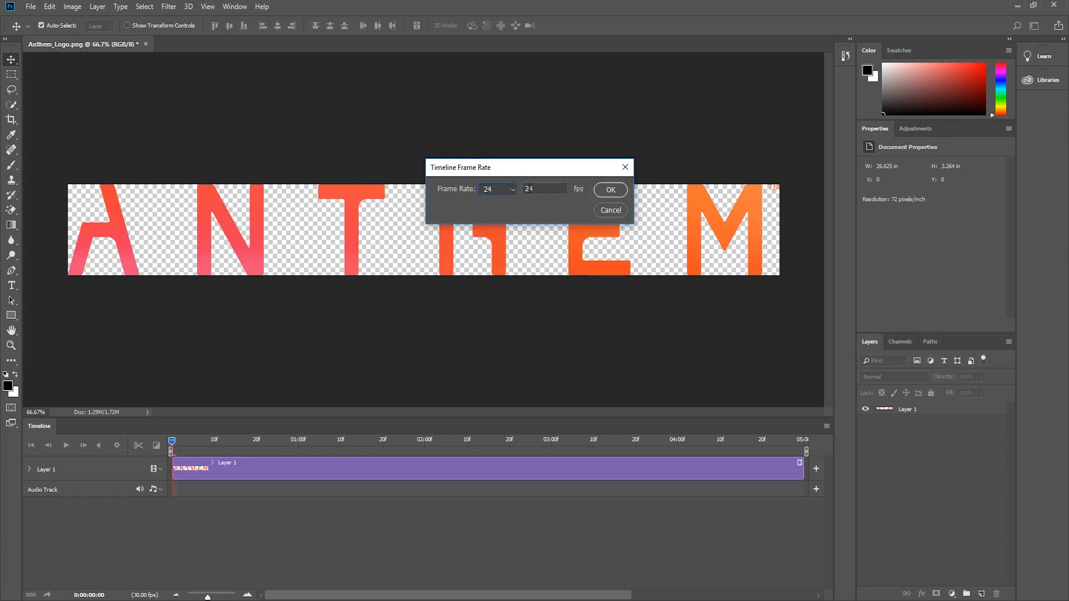
{"action": "left_click", "coordinate": [610, 190]}
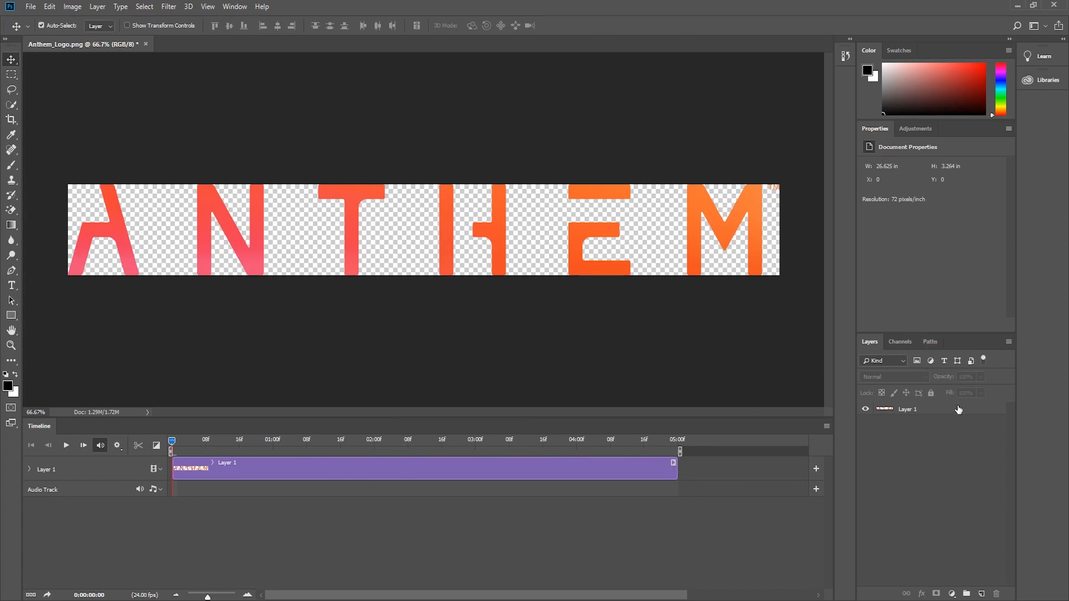
Add an empty layer above Layer 1 and merge it down into Layer 1
{"action": "left_click", "coordinate": [981, 594]}
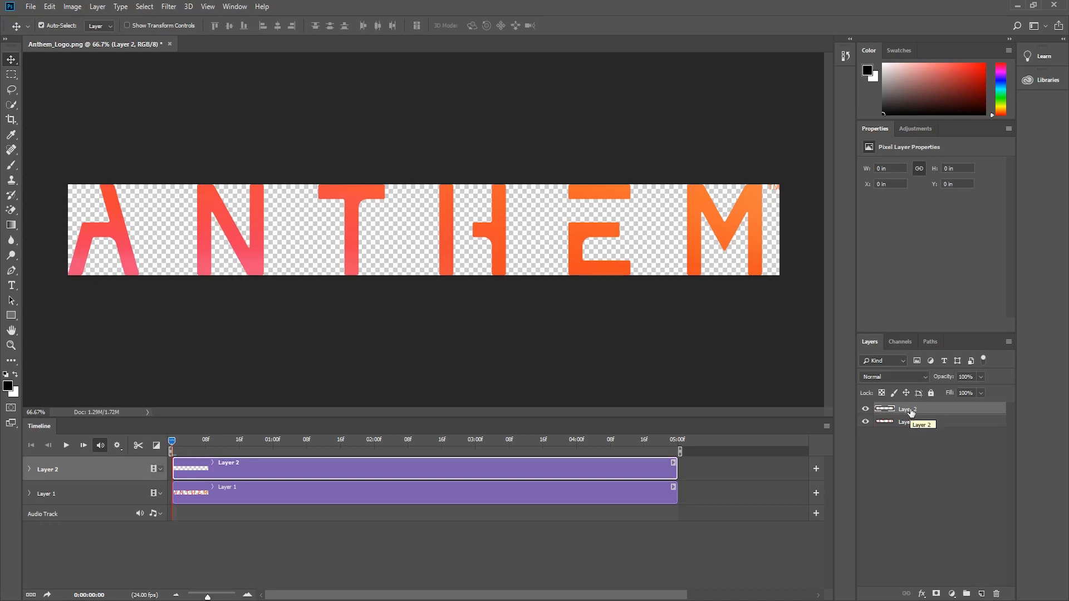
{"action": "right_click", "coordinate": [910, 410]}
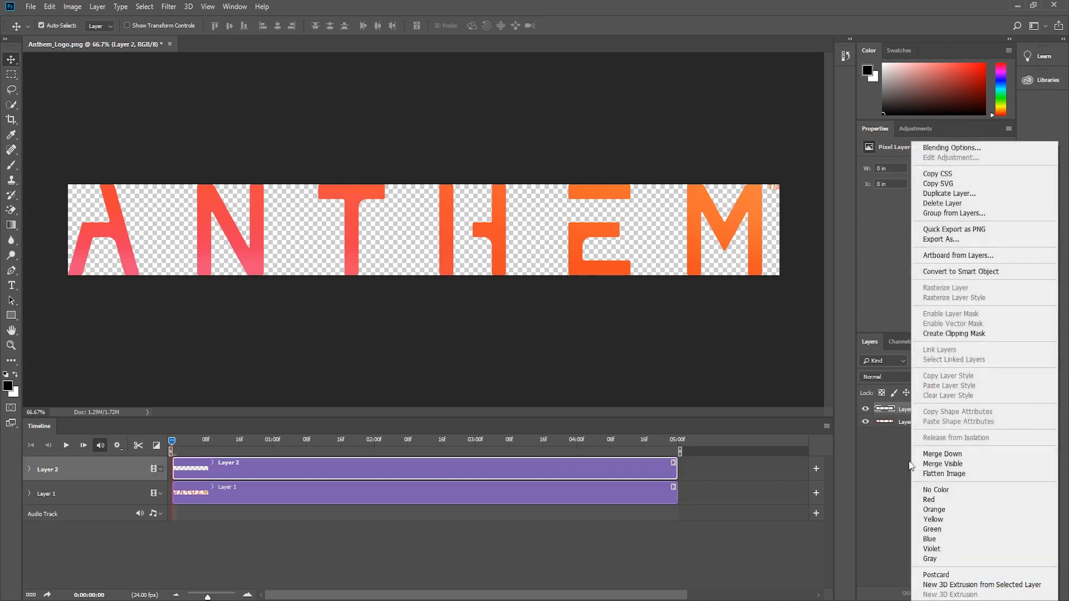
{"action": "left_click", "coordinate": [897, 482]}
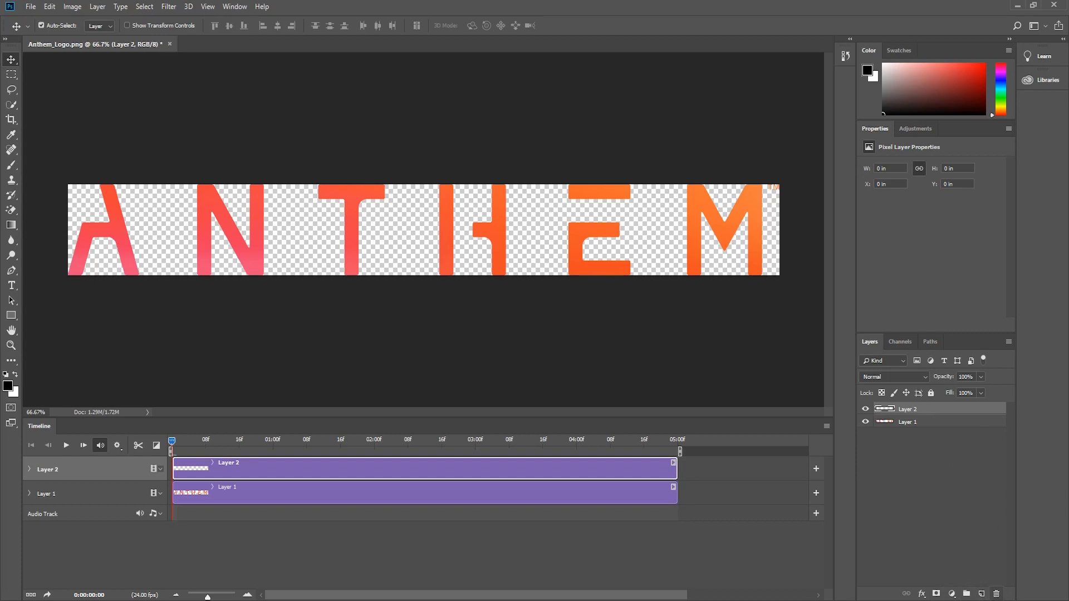
{"action": "key", "text": "ctrl+e"}
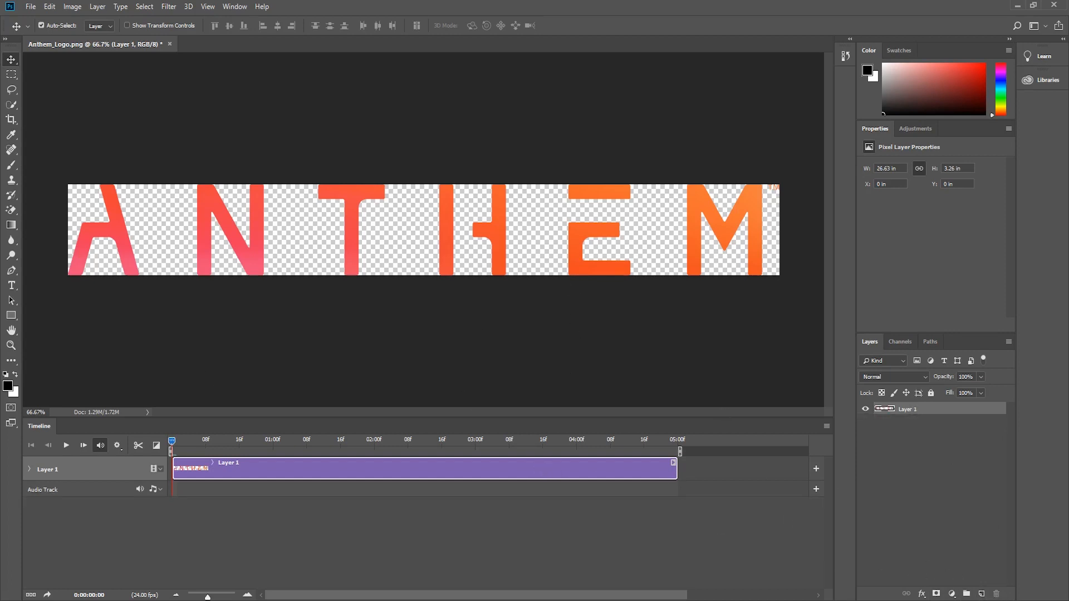
Add a Gradient fill layer above Layer 1 and set its style to Diamond
{"action": "left_click", "coordinate": [952, 595]}
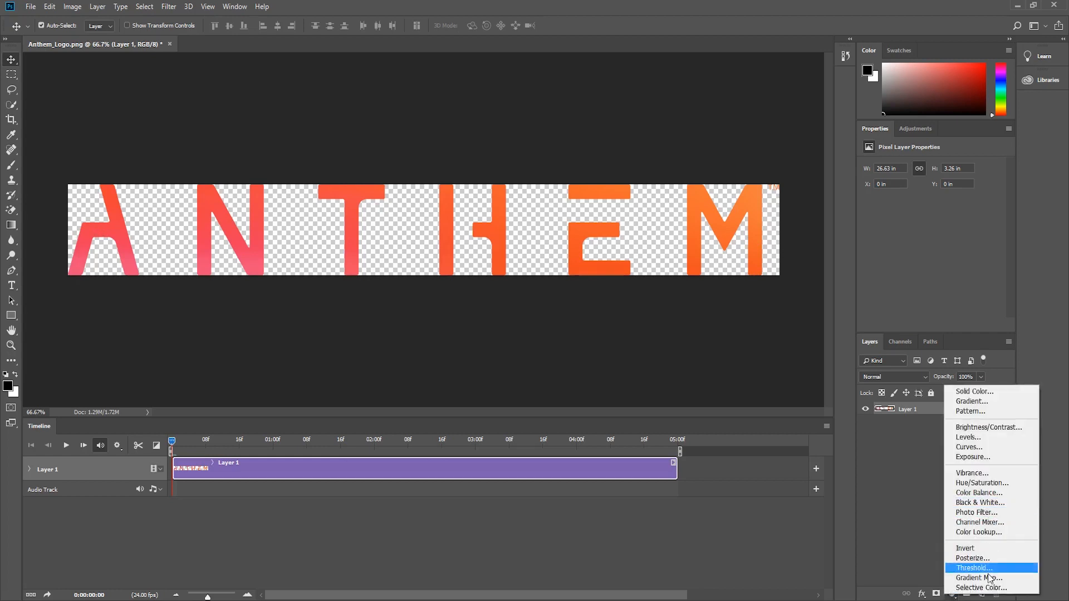
{"action": "left_click", "coordinate": [975, 401]}
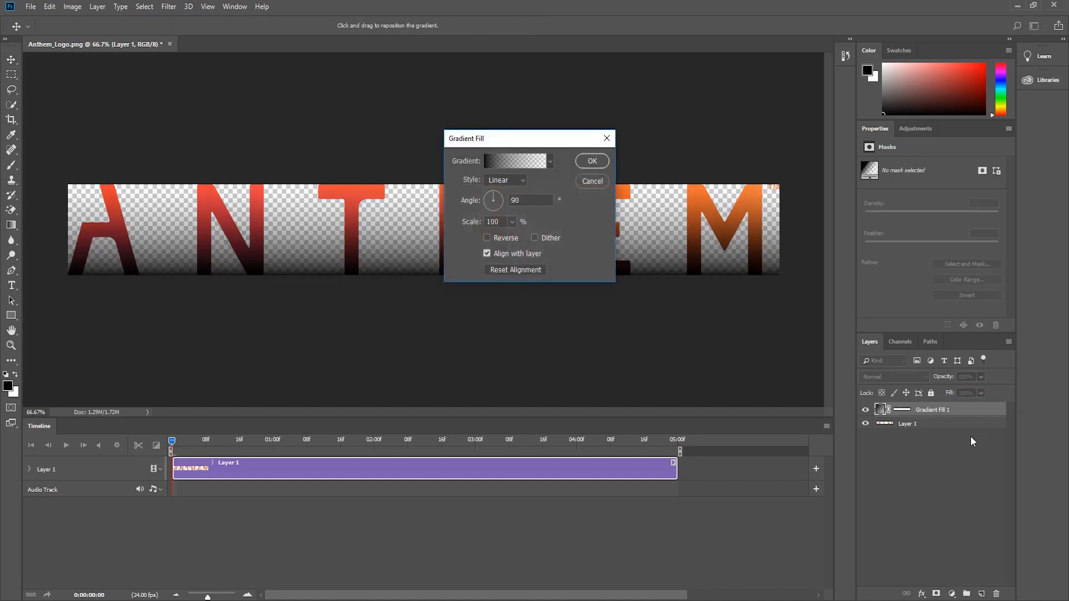
{"action": "left_click", "coordinate": [507, 180]}
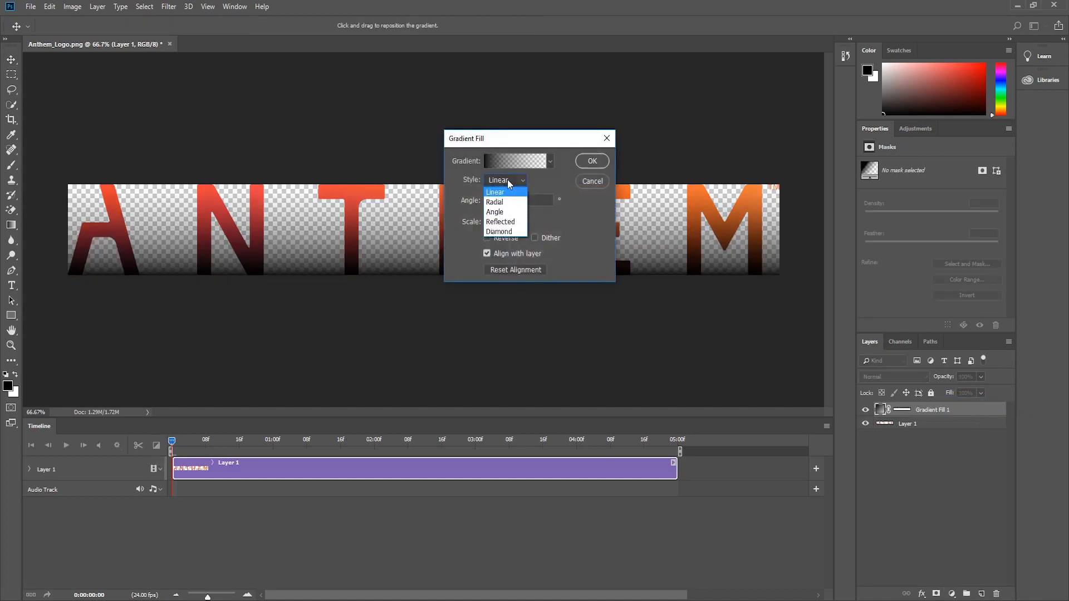
{"action": "left_click", "coordinate": [499, 232]}
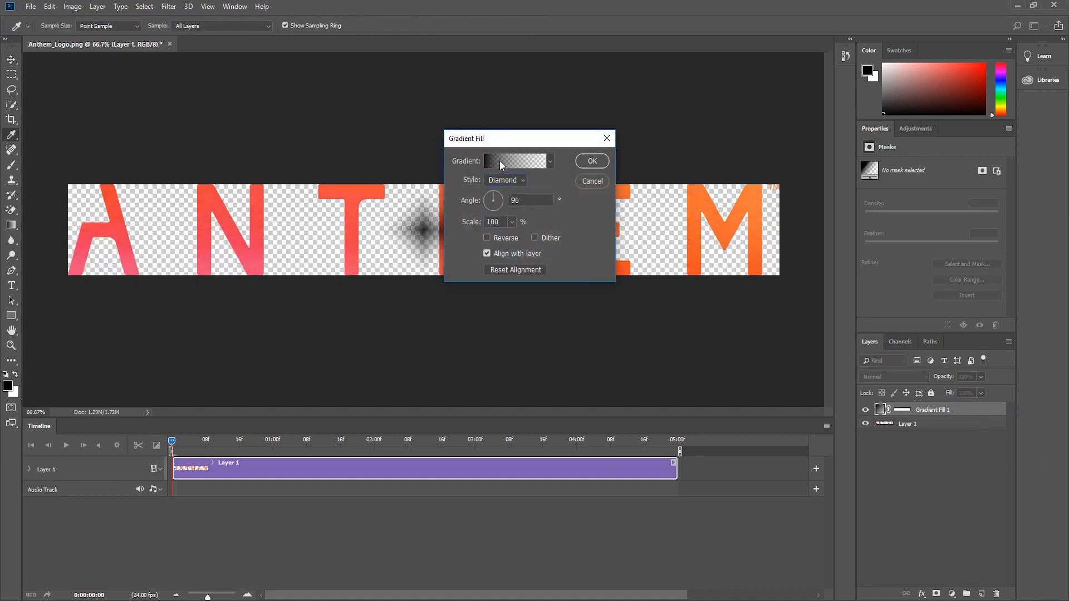
Change the color stop at location 0% of the fill's gradient from black to a pale yellow
{"action": "left_click", "coordinate": [515, 161]}
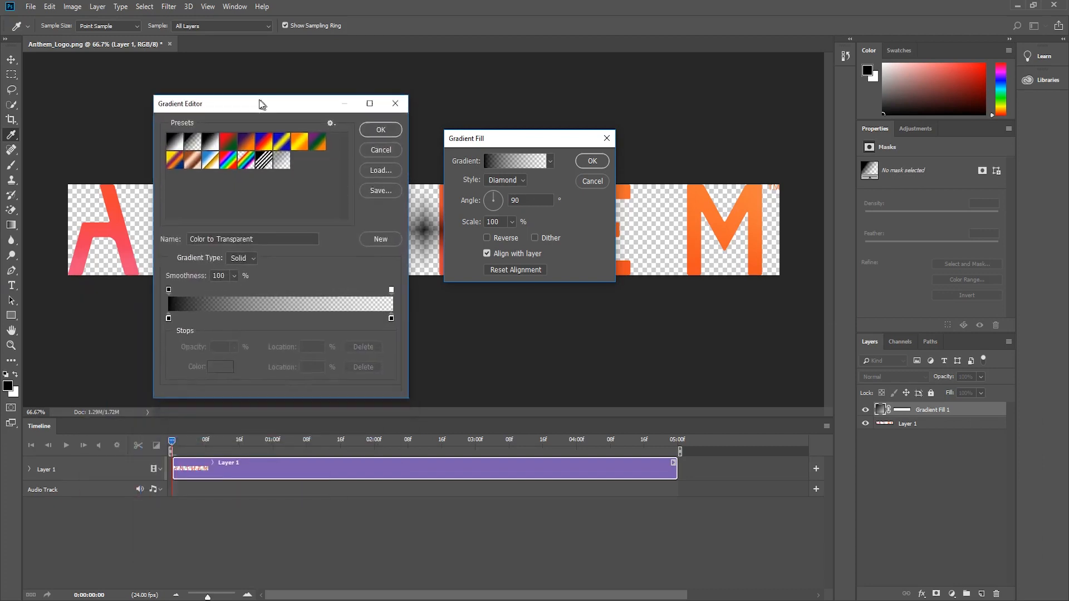
{"action": "left_click_drag", "start_coordinate": [257, 100], "coordinate": [226, 92]}
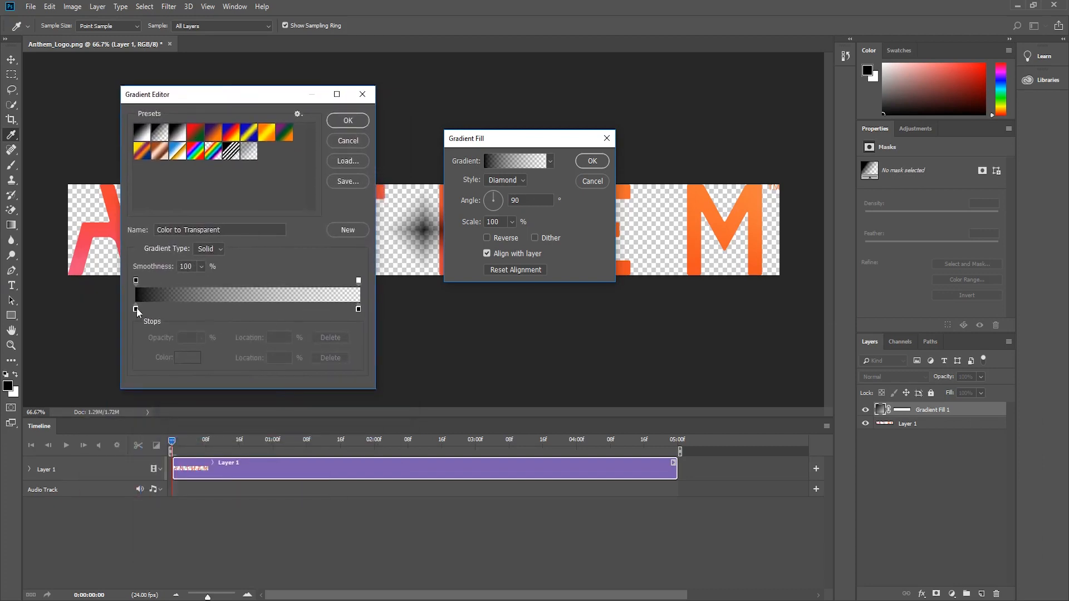
{"action": "left_click", "coordinate": [136, 308]}
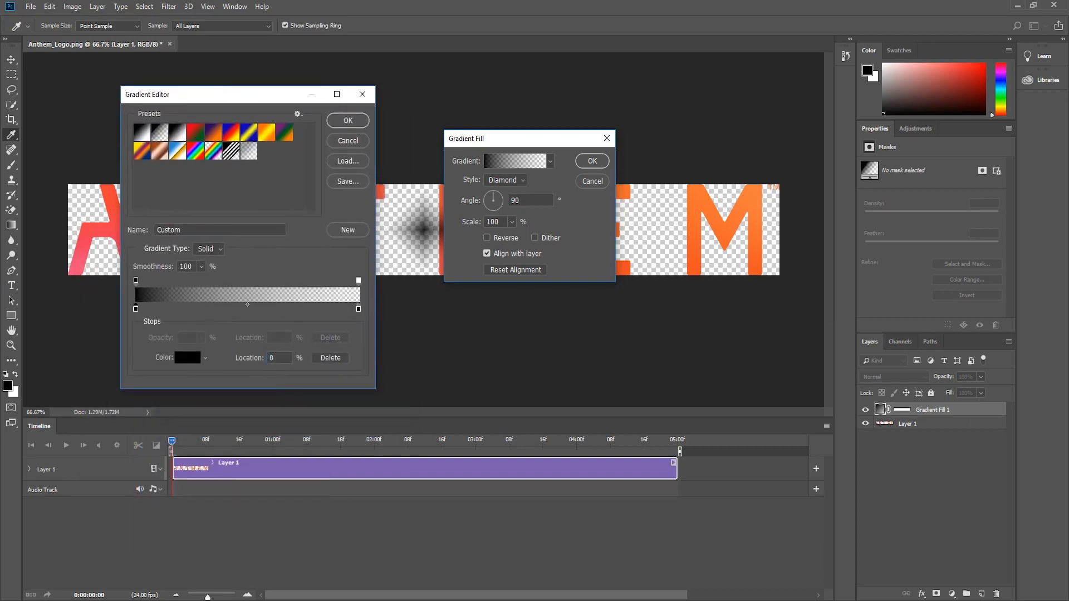
{"action": "left_click", "coordinate": [187, 357]}
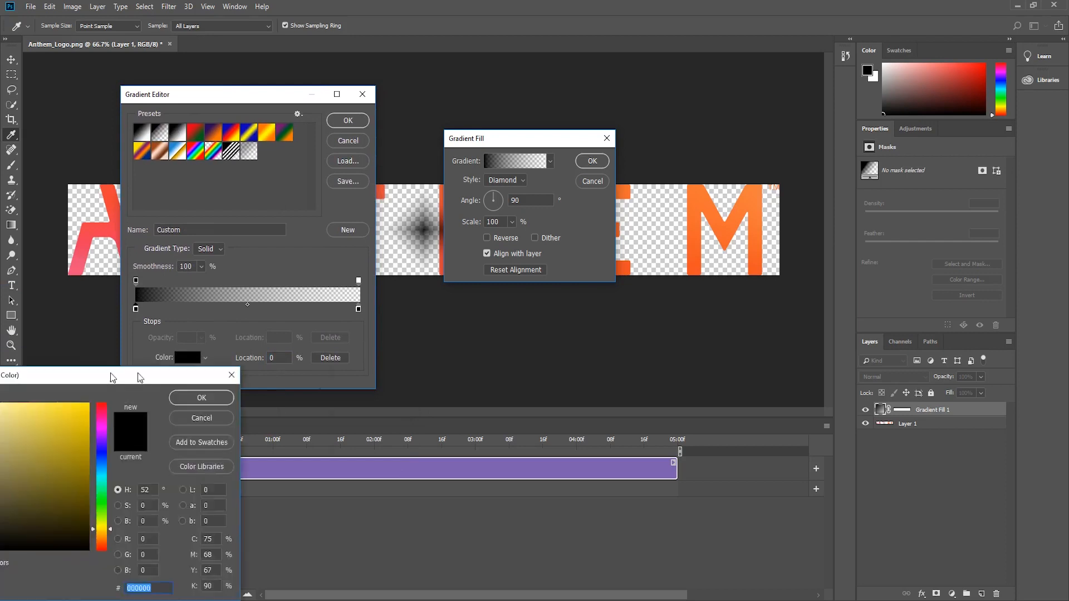
{"action": "left_click_drag", "start_coordinate": [112, 374], "coordinate": [256, 362]}
{"action": "left_click_drag", "start_coordinate": [204, 406], "coordinate": [155, 402]}
{"action": "left_click", "coordinate": [341, 385]}
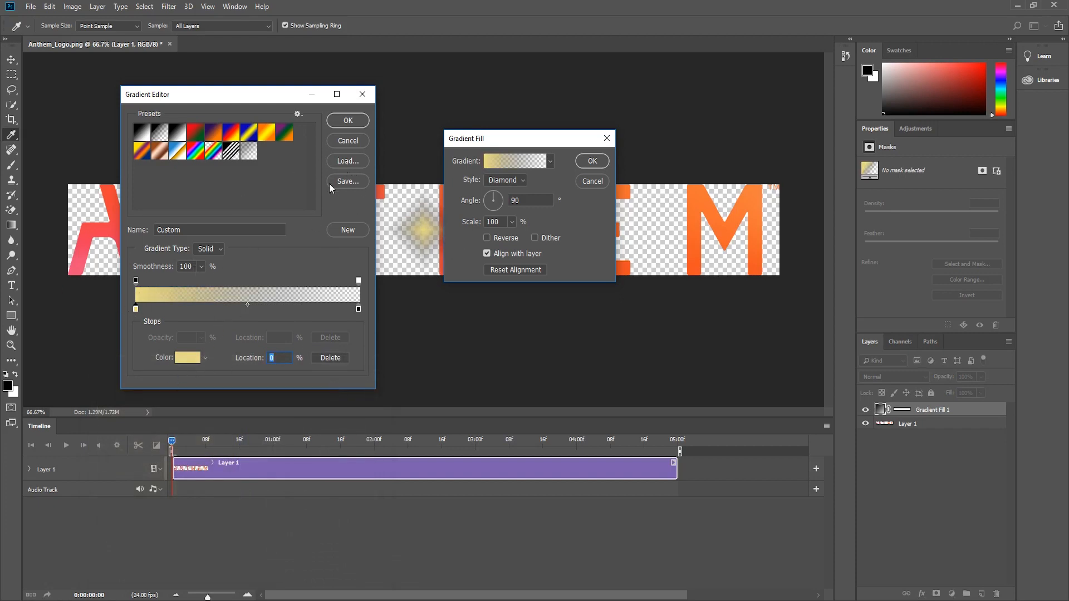
{"action": "left_click", "coordinate": [359, 310]}
{"action": "left_click", "coordinate": [188, 359]}
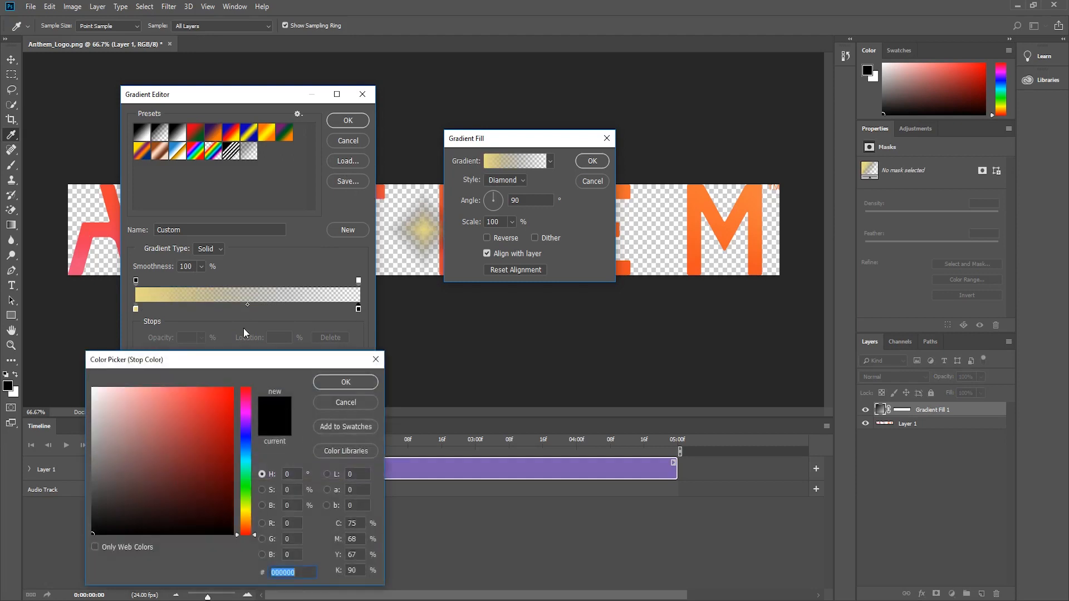
{"action": "left_click", "coordinate": [331, 403]}
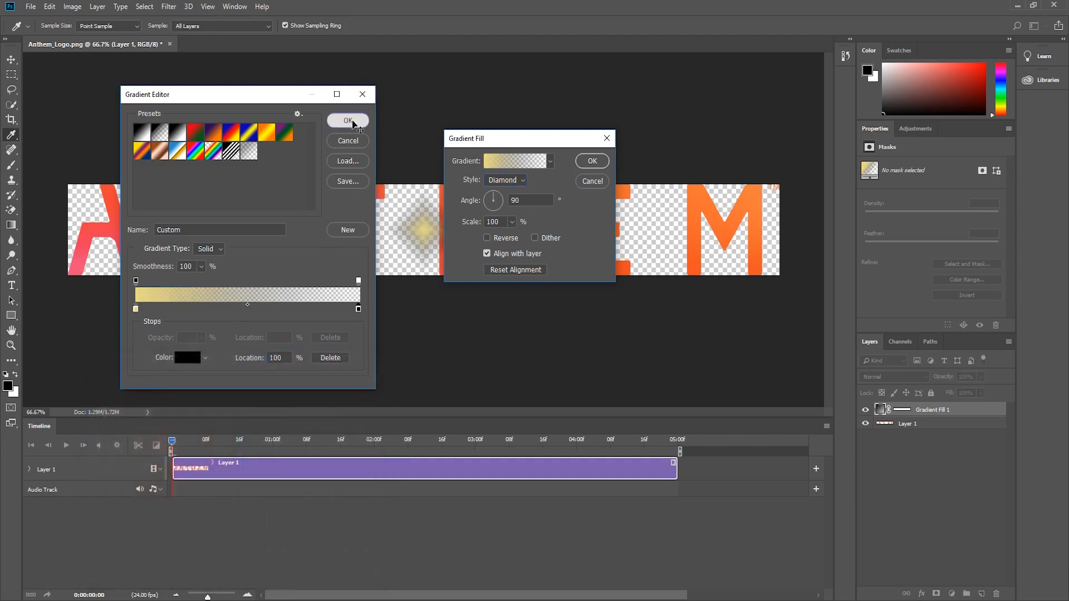
Accept the edited gradient and apply the diamond gradient fill over the logo
{"action": "left_click", "coordinate": [348, 121]}
{"action": "left_click", "coordinate": [592, 161]}
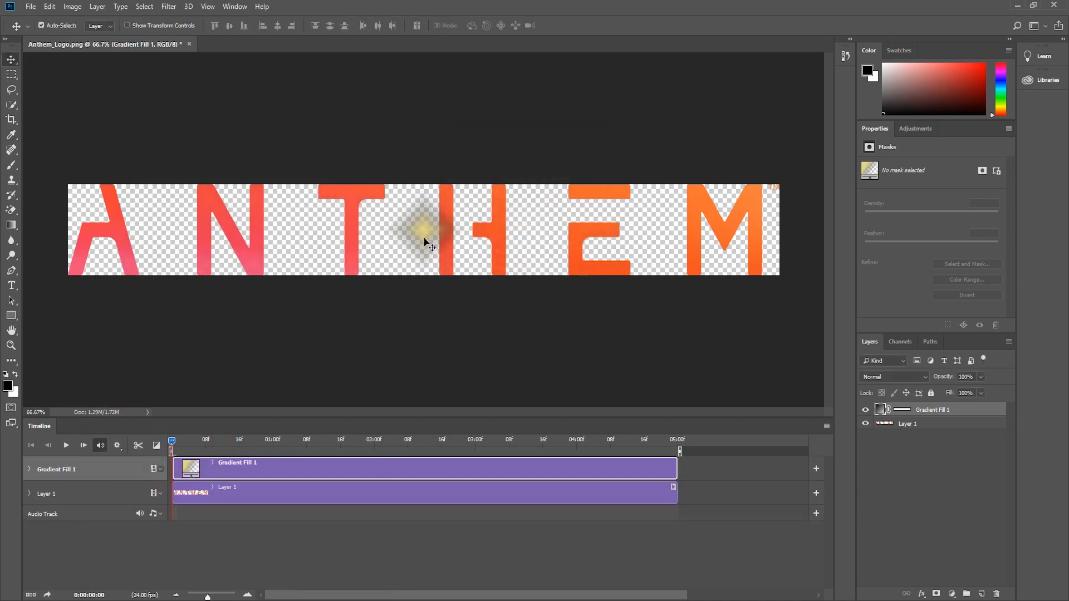
Change the gradient fill's color stop at location 100% to white (ffffff) and apply the edited gradient
{"action": "double_click", "coordinate": [924, 410]}
{"action": "double_click", "coordinate": [881, 410]}
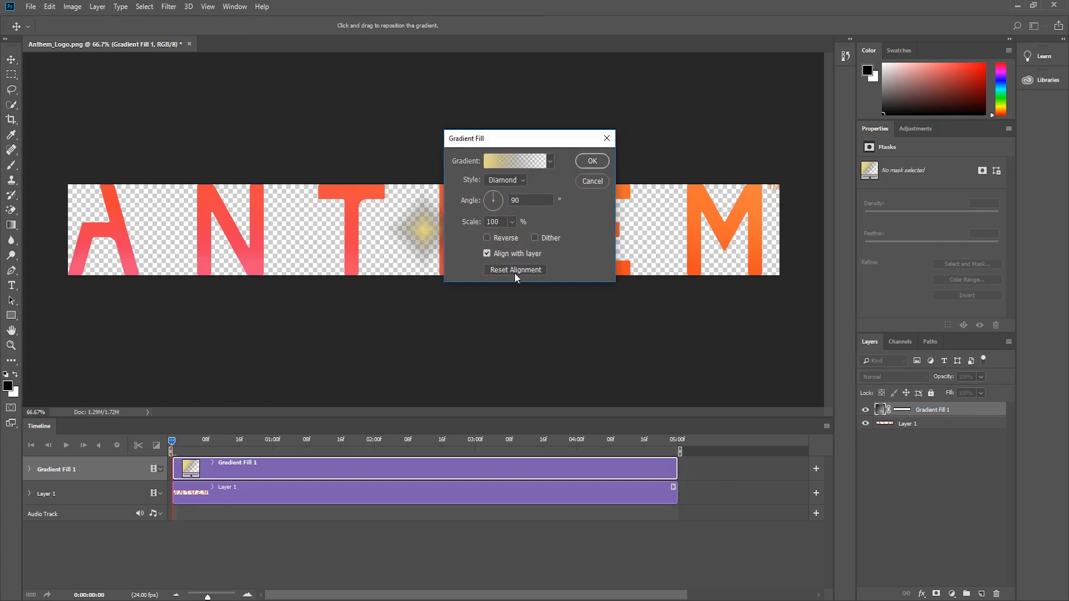
{"action": "left_click", "coordinate": [527, 162]}
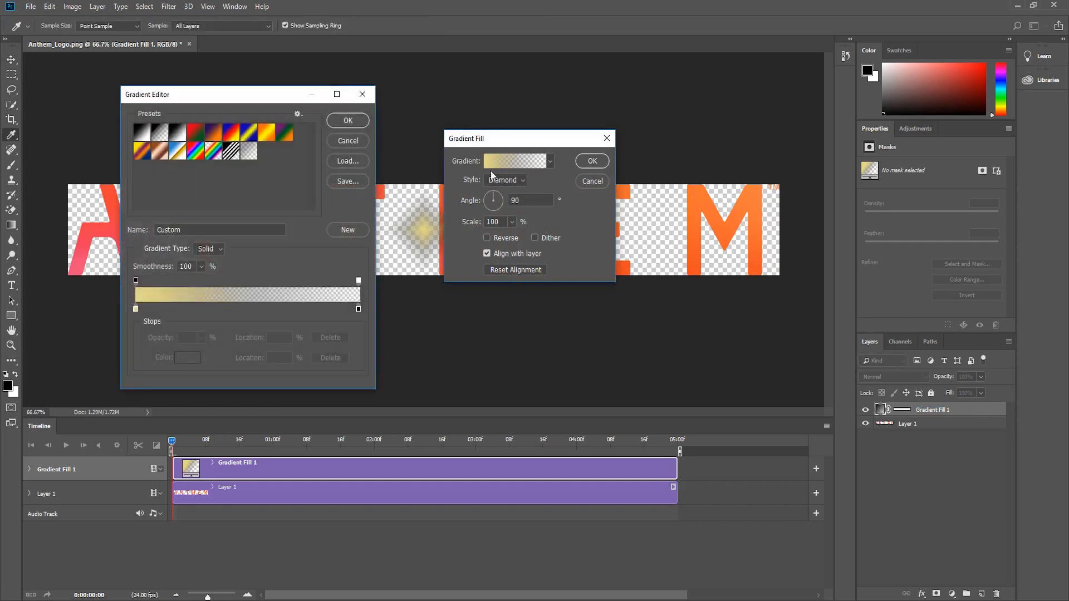
{"action": "left_click", "coordinate": [358, 309]}
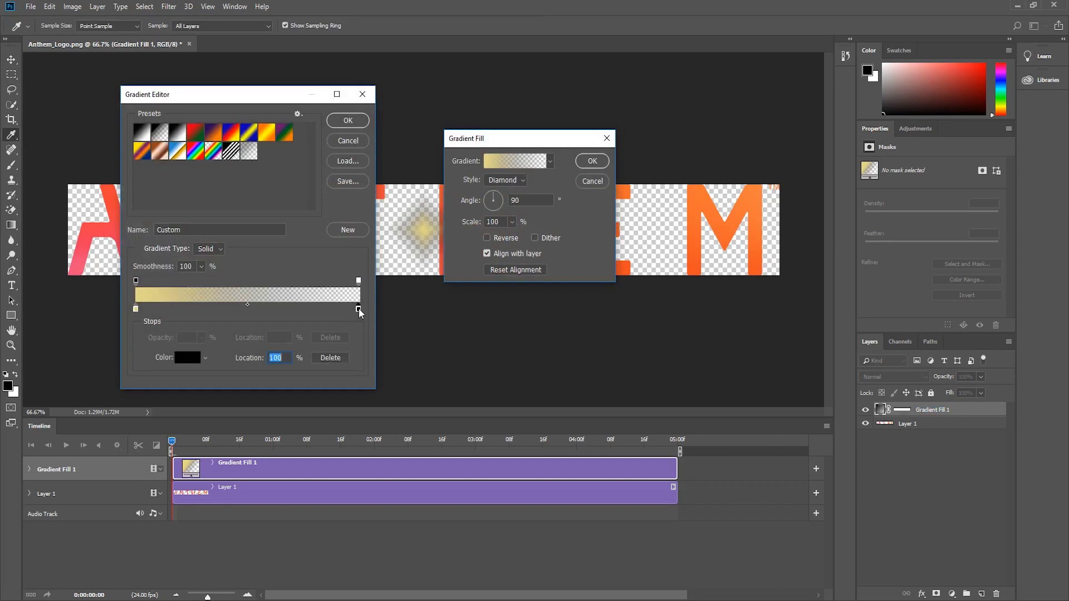
{"action": "left_click", "coordinate": [187, 357]}
{"action": "type", "text": "ffffff"}
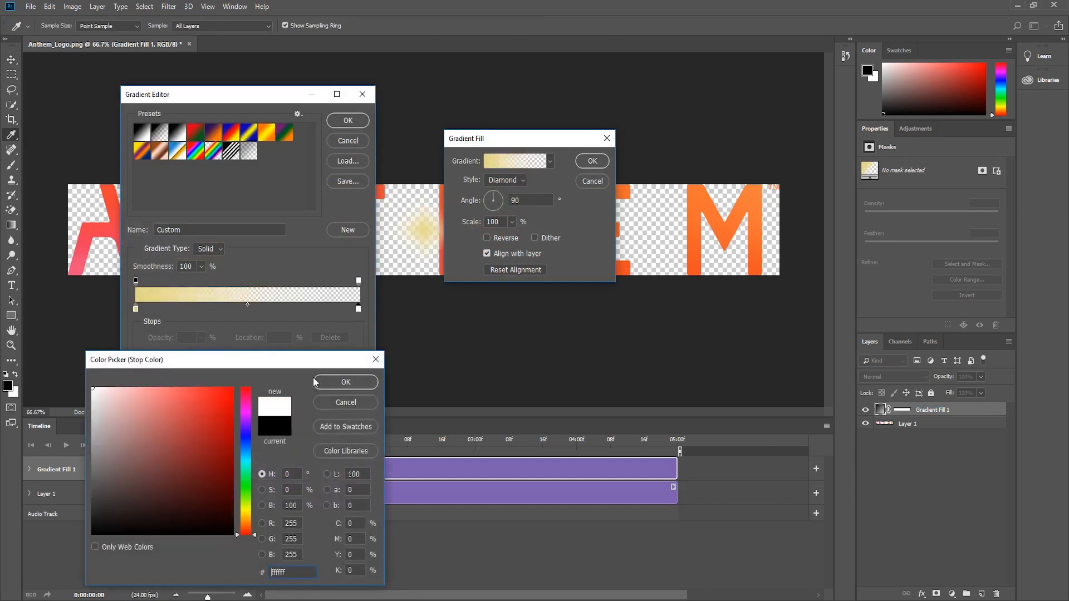
{"action": "left_click", "coordinate": [346, 382]}
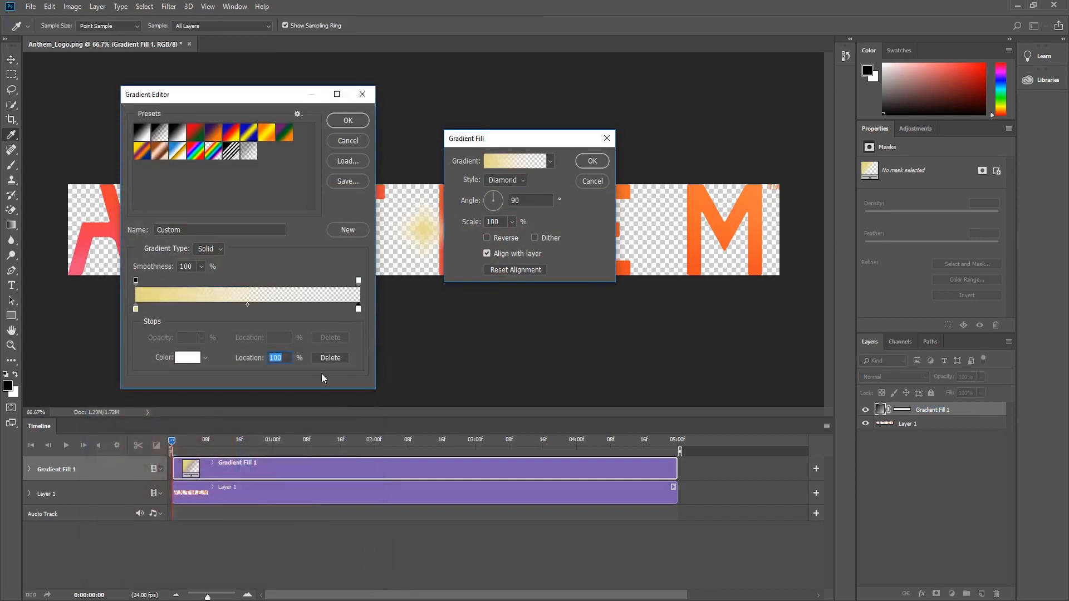
{"action": "left_click", "coordinate": [362, 94]}
{"action": "left_click", "coordinate": [592, 161]}
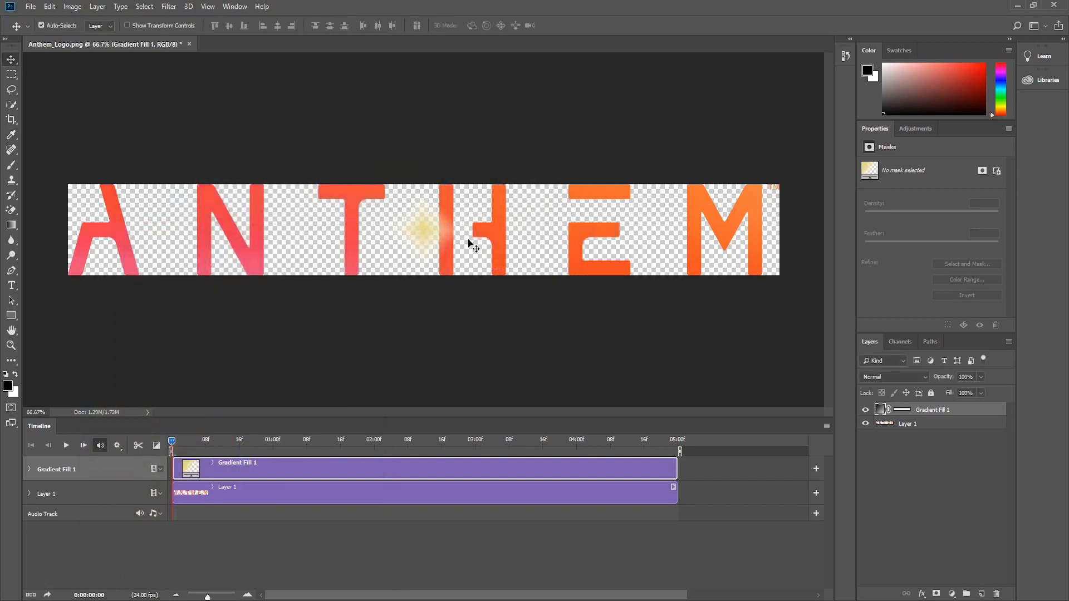
Reopen the settings of Gradient Fill 1 and enlarge its diamond gradient to a scale of 517%
{"action": "double_click", "coordinate": [878, 410]}
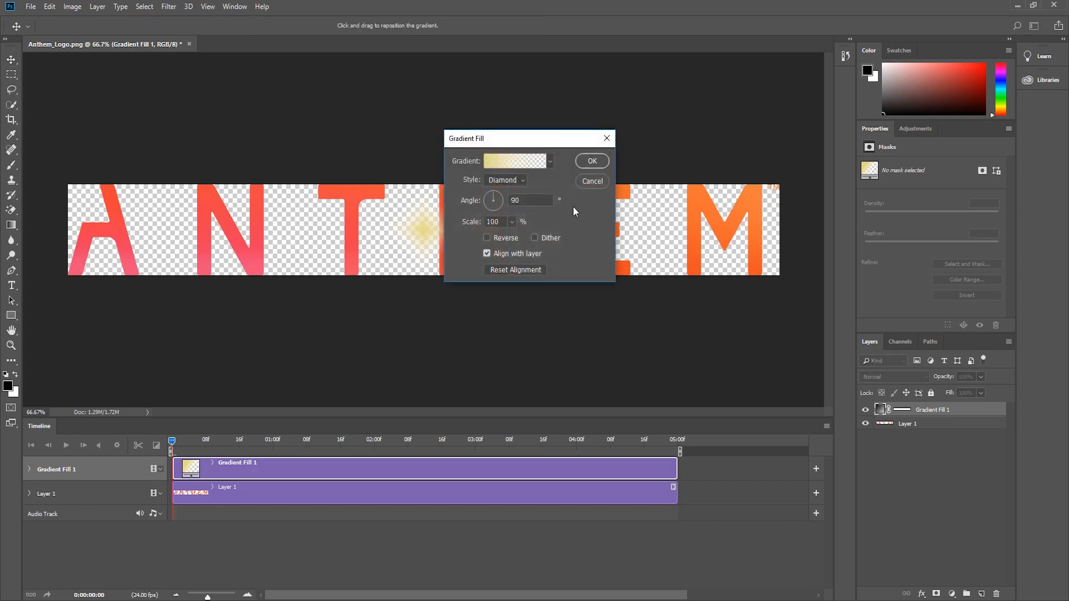
{"action": "left_click", "coordinate": [512, 222]}
{"action": "left_click_drag", "start_coordinate": [512, 236], "coordinate": [532, 235]}
Lighten the gradient's color stop at location 0% to the pale cream f4edbb and apply the gradient fill
{"action": "left_click", "coordinate": [507, 159]}
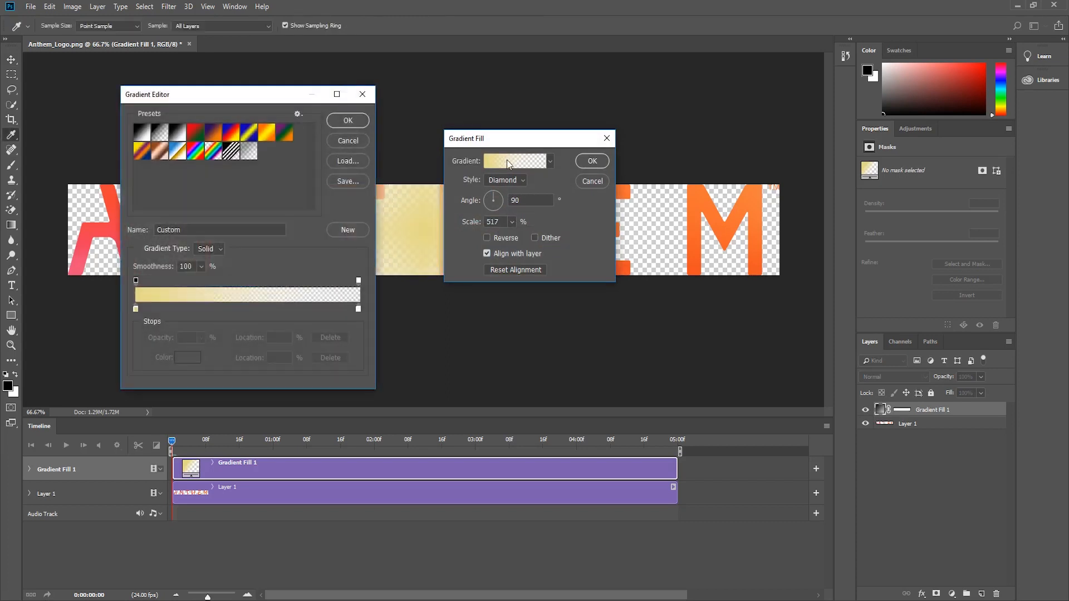
{"action": "left_click", "coordinate": [136, 309]}
{"action": "left_click", "coordinate": [188, 357]}
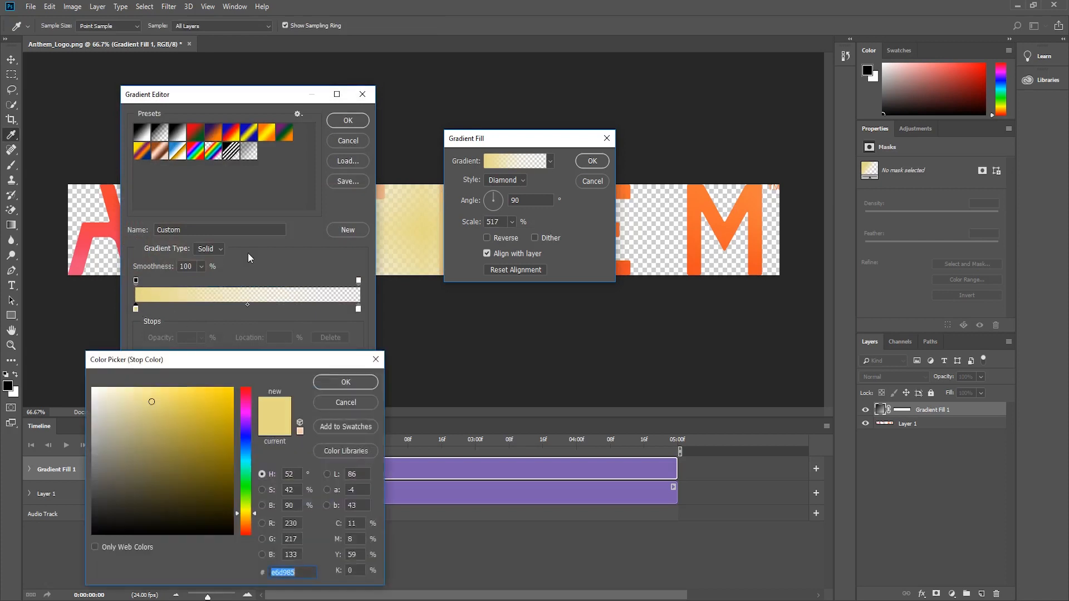
{"action": "left_click_drag", "start_coordinate": [128, 401], "coordinate": [126, 393]}
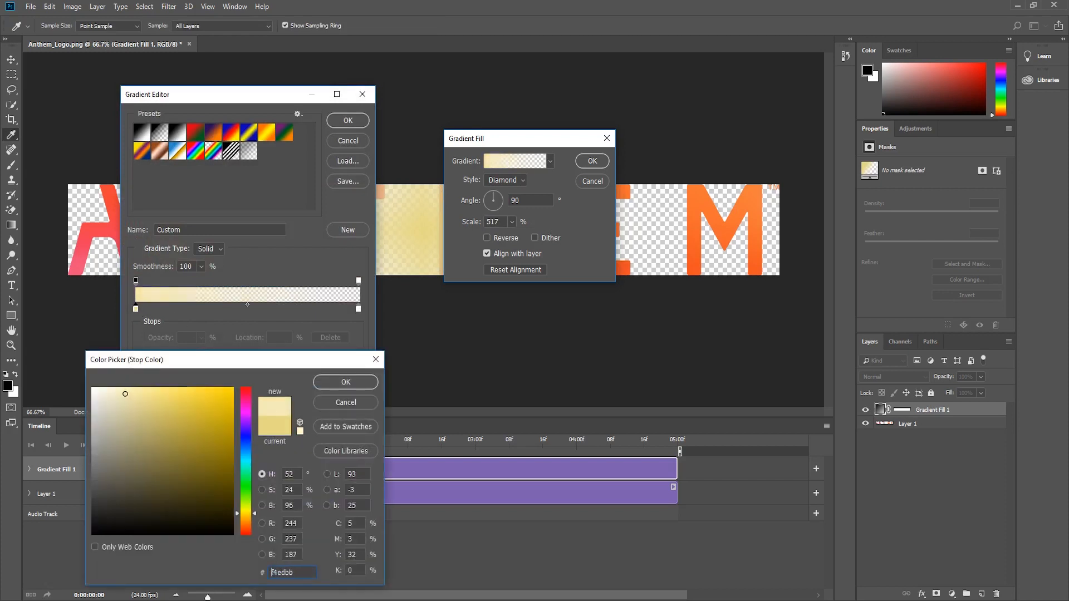
{"action": "left_click", "coordinate": [334, 384]}
{"action": "left_click", "coordinate": [347, 121]}
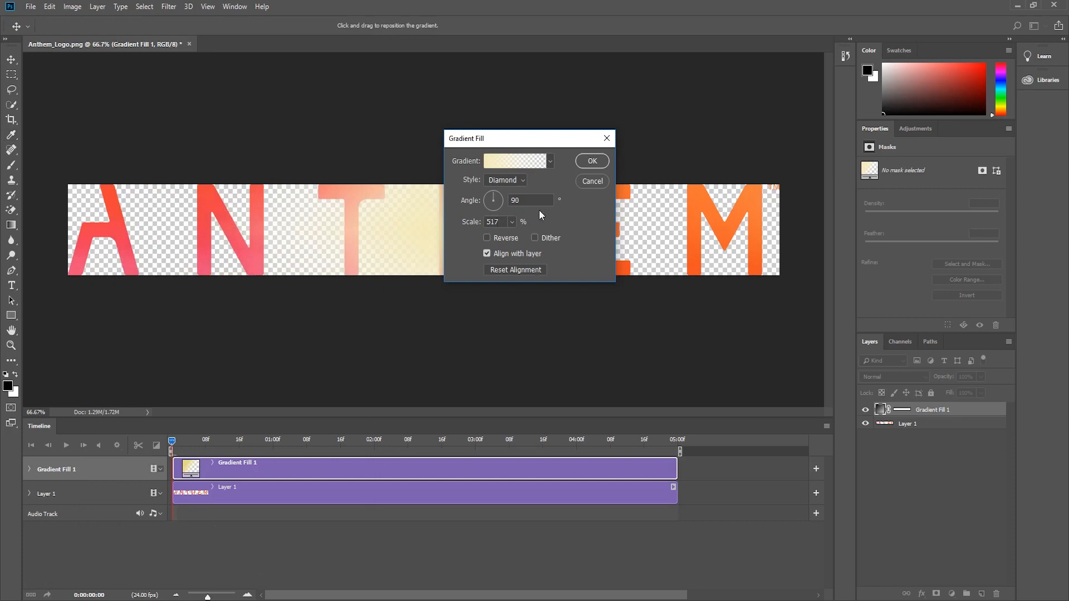
{"action": "left_click", "coordinate": [593, 162]}
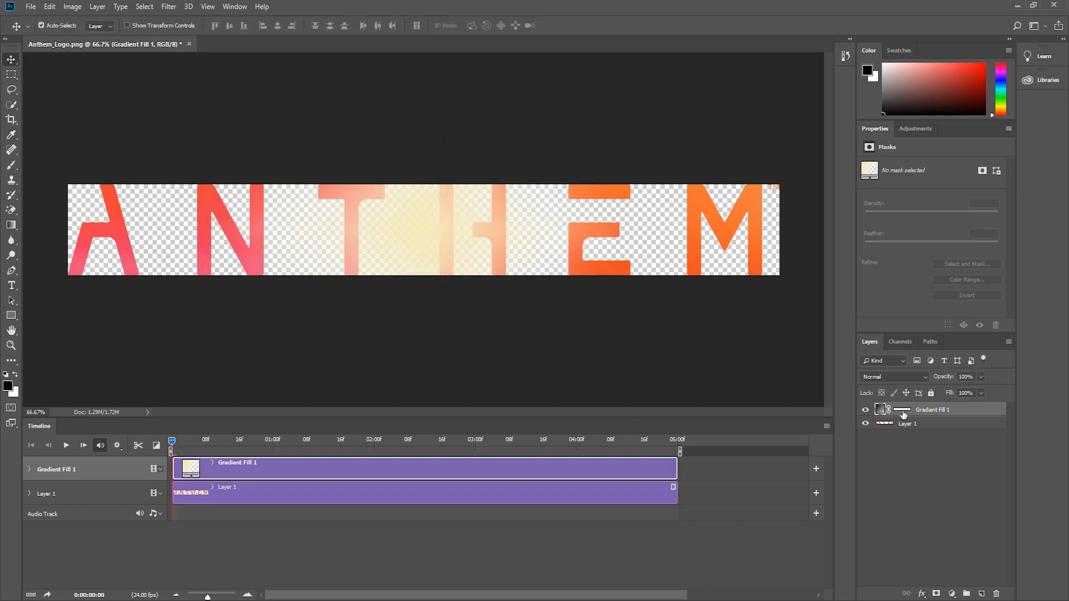
Expand Gradient Fill 1's keyframe properties in the timeline, and set the Move tool to show transform controls without Auto-Select
{"action": "left_click", "coordinate": [29, 469]}
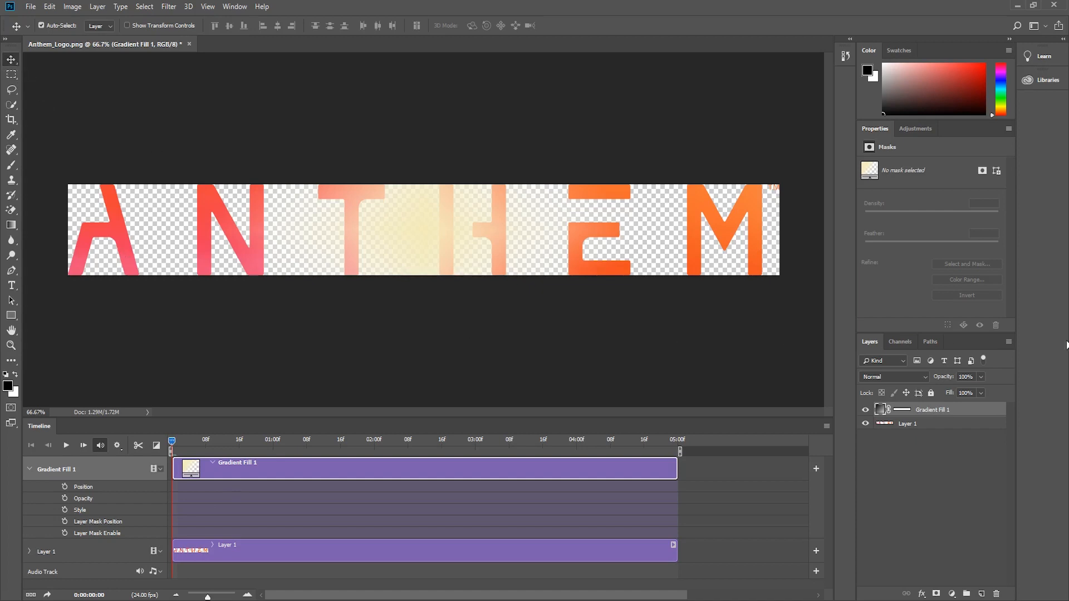
{"action": "left_click", "coordinate": [41, 25]}
{"action": "left_click", "coordinate": [126, 25]}
Try to move the Gradient Fill 1 layer directly on the canvas and check its layer options
{"action": "left_click", "coordinate": [922, 425]}
{"action": "left_click", "coordinate": [925, 412]}
{"action": "mouse_move", "coordinate": [417, 234]}
{"action": "left_mouse_down"}
{"action": "mouse_move", "coordinate": [147, 233]}
{"action": "mouse_move", "coordinate": [561, 234]}
{"action": "mouse_move", "coordinate": [339, 239]}
{"action": "mouse_move", "coordinate": [420, 236]}
{"action": "left_mouse_up"}
{"action": "right_click", "coordinate": [925, 410]}
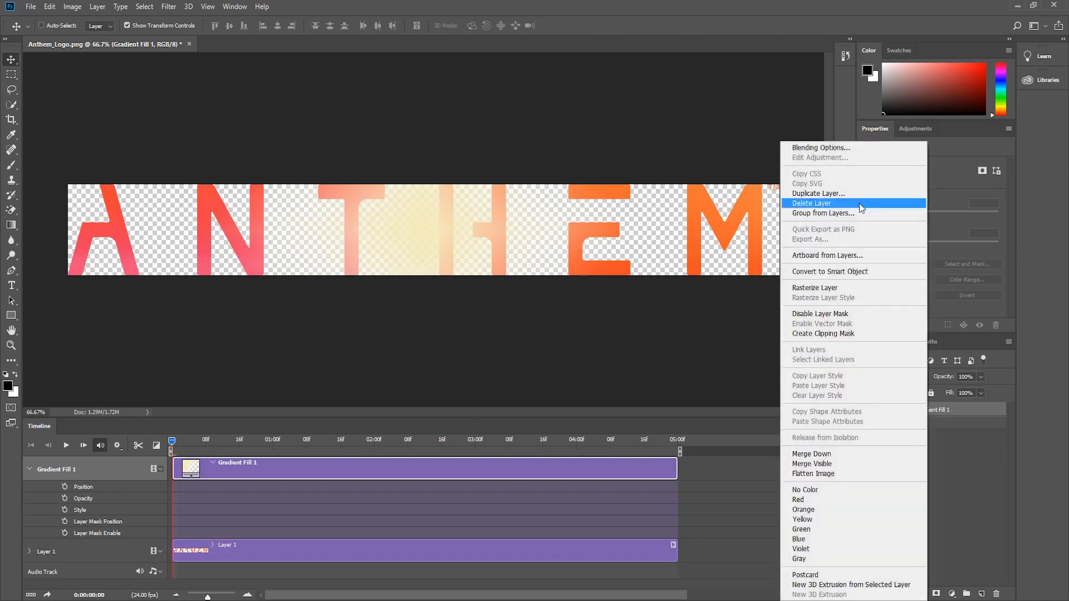
{"action": "left_click", "coordinate": [940, 432]}
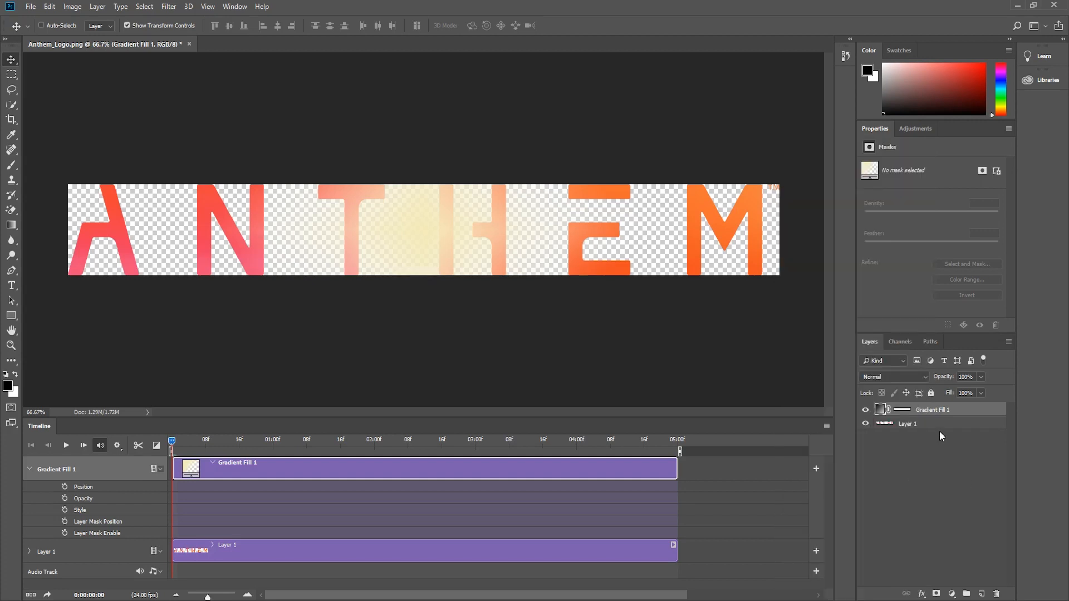
{"action": "right_click", "coordinate": [936, 410]}
{"action": "left_click", "coordinate": [967, 469]}
Convert Gradient Fill 1 to a smart object, expand its timeline properties, and undo the conversion
{"action": "right_click", "coordinate": [936, 412]}
{"action": "left_click", "coordinate": [858, 272]}
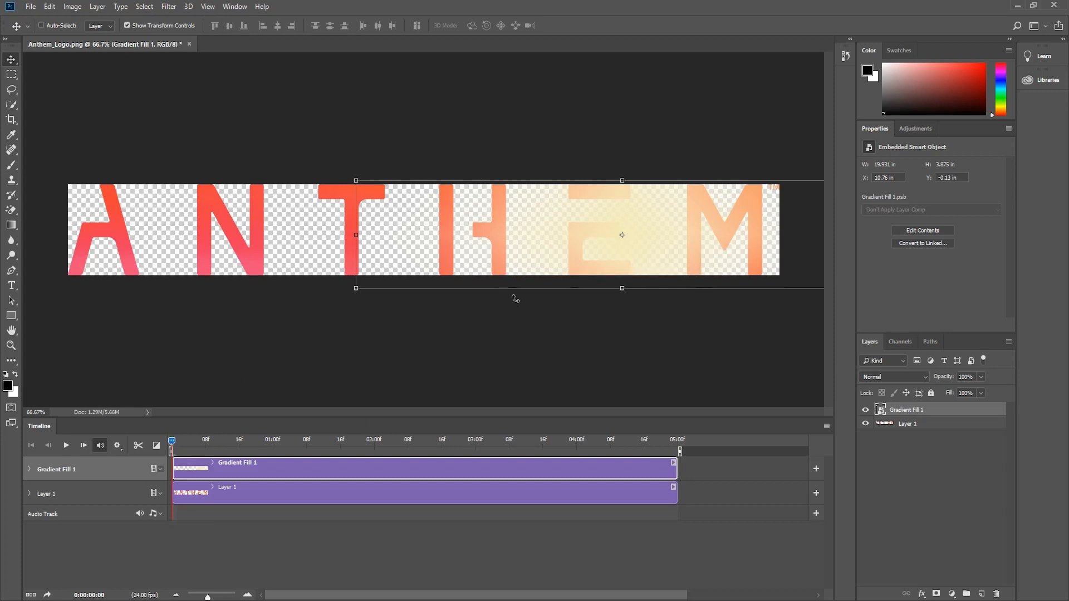
{"action": "left_click", "coordinate": [29, 469]}
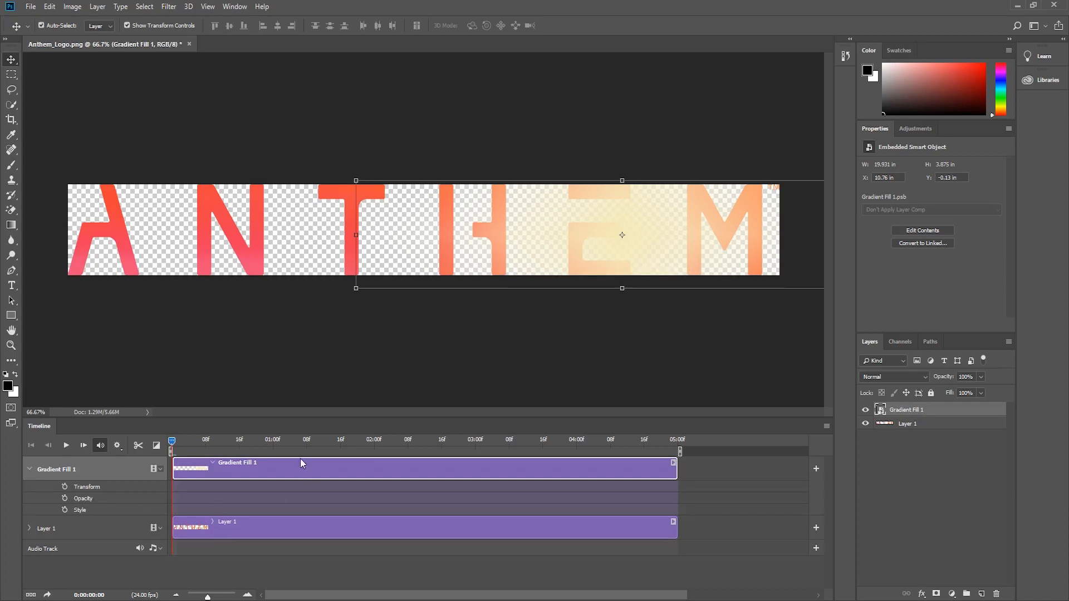
{"action": "key", "text": "ctrl+z"}
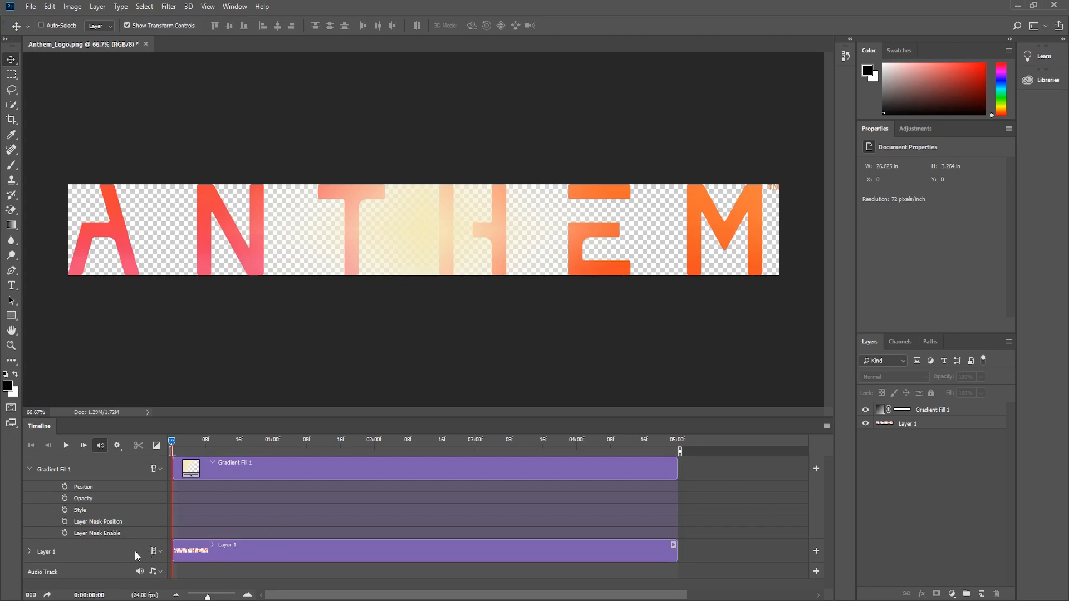
Convert the Gradient Fill 1 layer to a smart object and expand its track properties in the timeline
{"action": "right_click", "coordinate": [942, 411]}
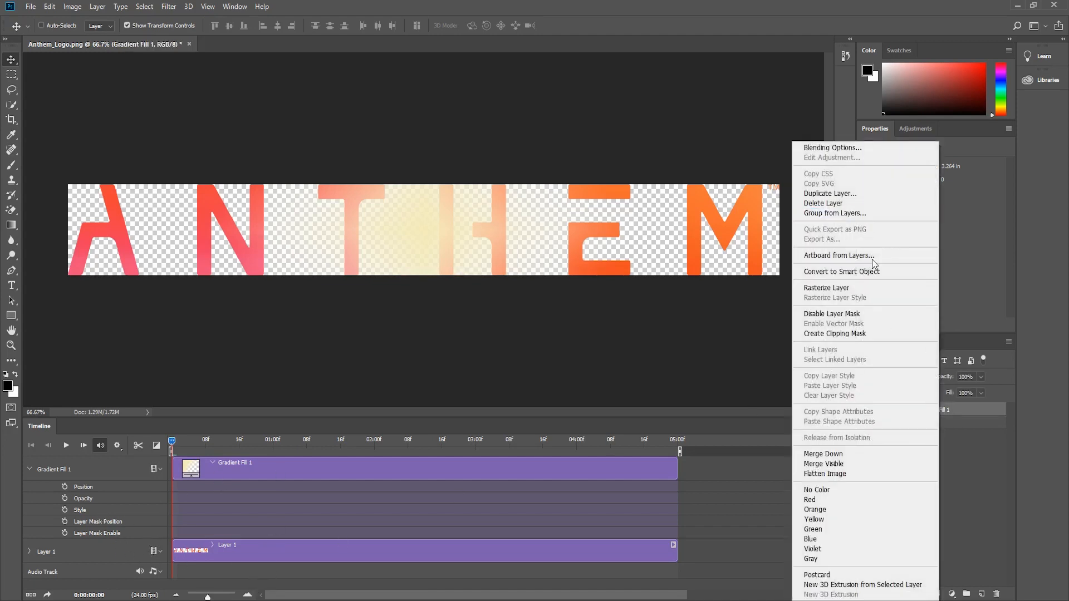
{"action": "left_click", "coordinate": [841, 272]}
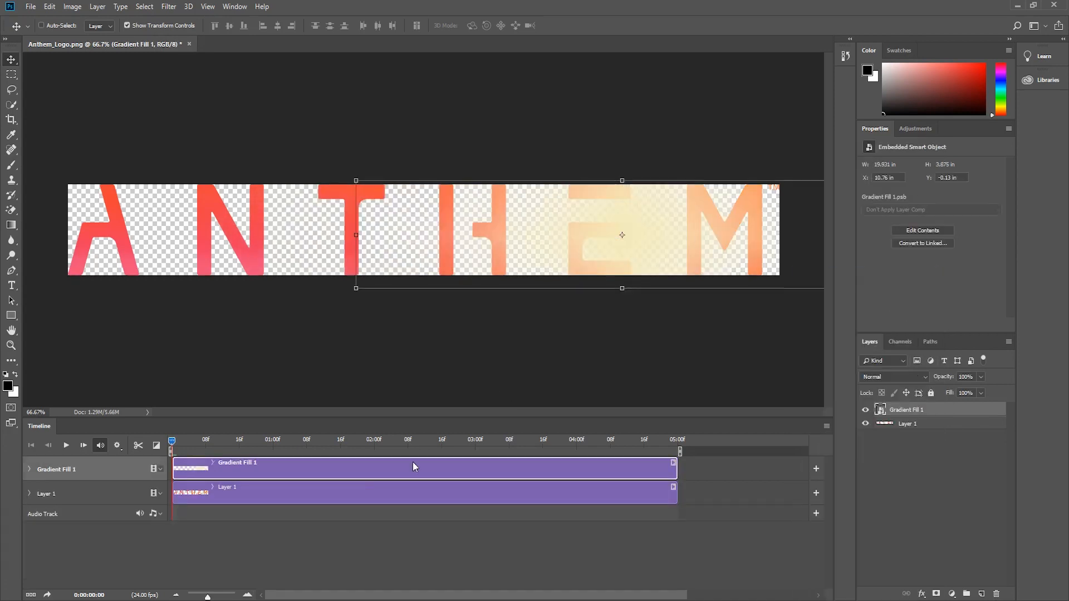
{"action": "left_click", "coordinate": [29, 469]}
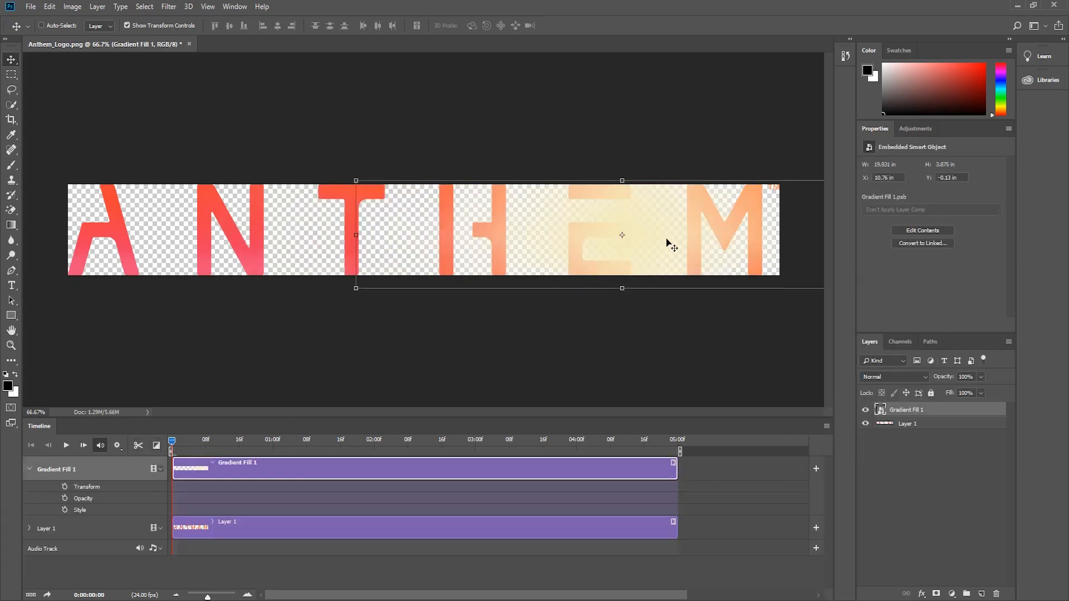
Move the gradient smart object just off the logo's left edge (X -19.93 in) and add a Transform keyframe at 0:00:00:00
{"action": "left_click_drag", "start_coordinate": [684, 248], "coordinate": [482, 245]}
{"action": "scroll", "coordinate": [483, 244], "scroll_direction": "down", "scroll_amount": 3, "text": "alt"}
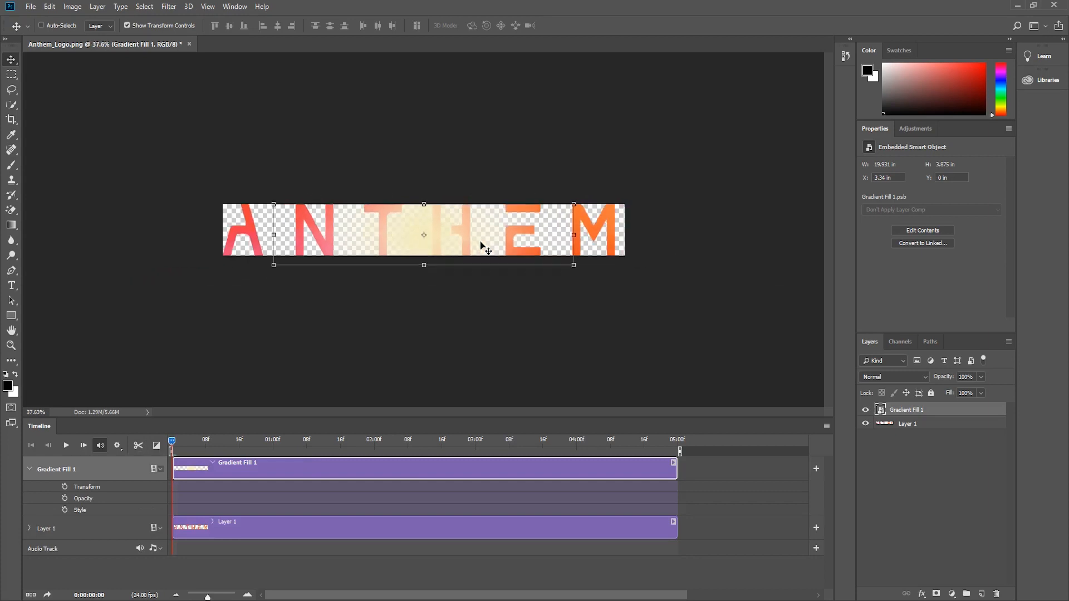
{"action": "left_click_drag", "start_coordinate": [436, 232], "coordinate": [191, 230]}
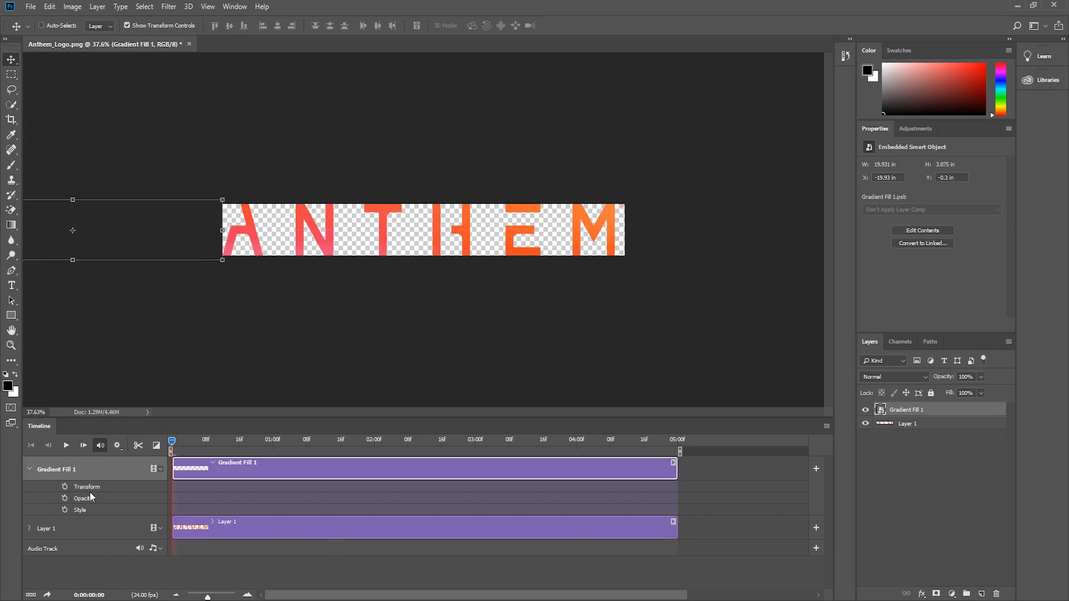
{"action": "left_click", "coordinate": [64, 487]}
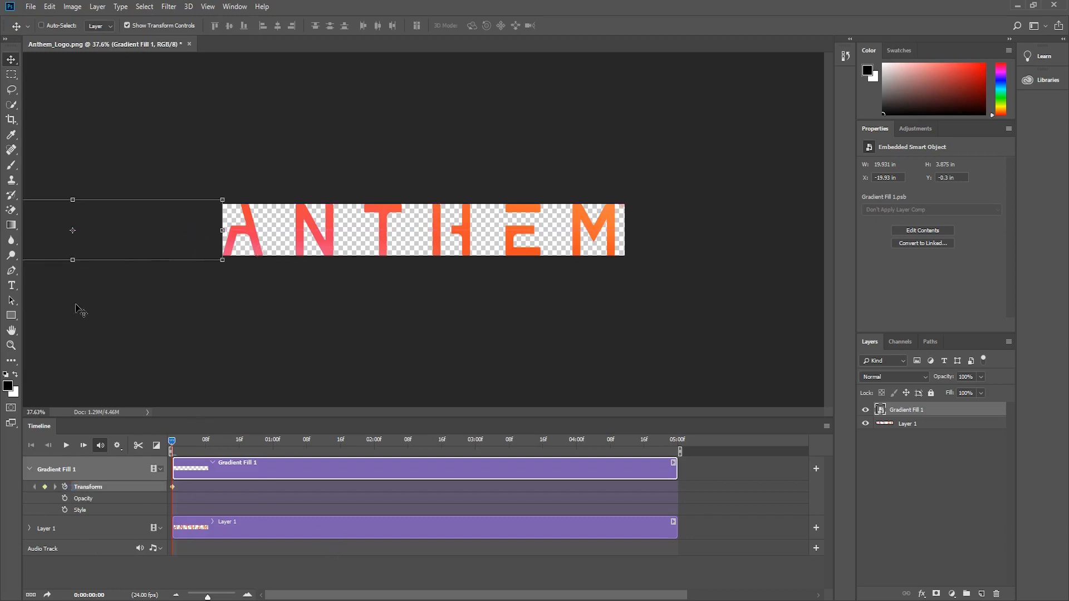
At 0:00:04:23, move the gradient just off the logo's right edge (X 26.62 in) for a second Transform keyframe, and scrub back to the start
{"action": "left_click_drag", "start_coordinate": [172, 444], "coordinate": [680, 443]}
{"action": "left_click_drag", "start_coordinate": [129, 228], "coordinate": [660, 231]}
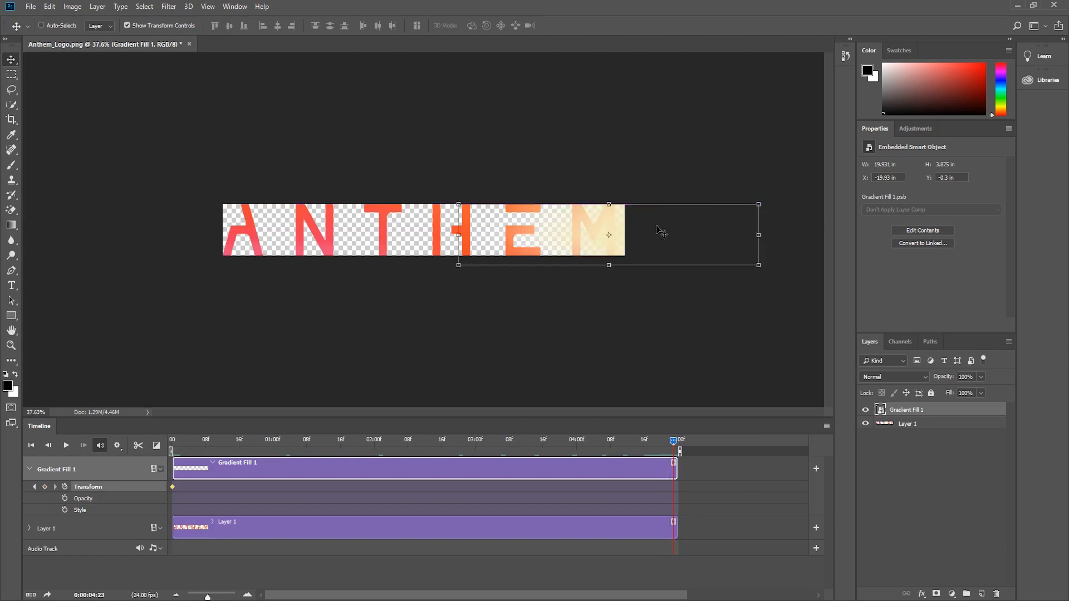
{"action": "left_click_drag", "start_coordinate": [521, 236], "coordinate": [648, 232]}
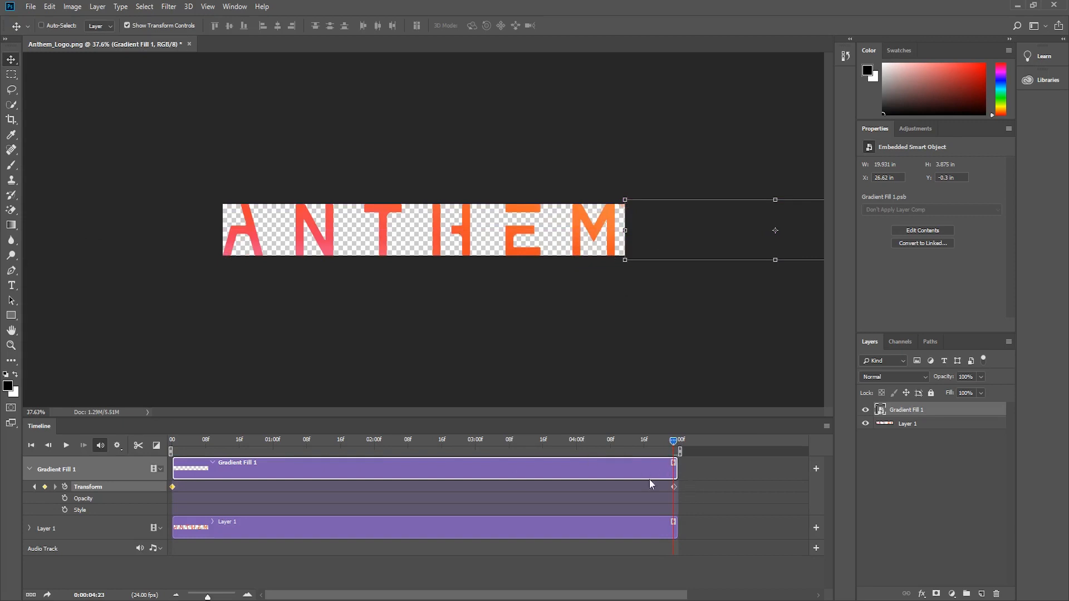
{"action": "left_click_drag", "start_coordinate": [674, 442], "coordinate": [478, 478]}
{"action": "left_click_drag", "start_coordinate": [556, 482], "coordinate": [105, 469]}
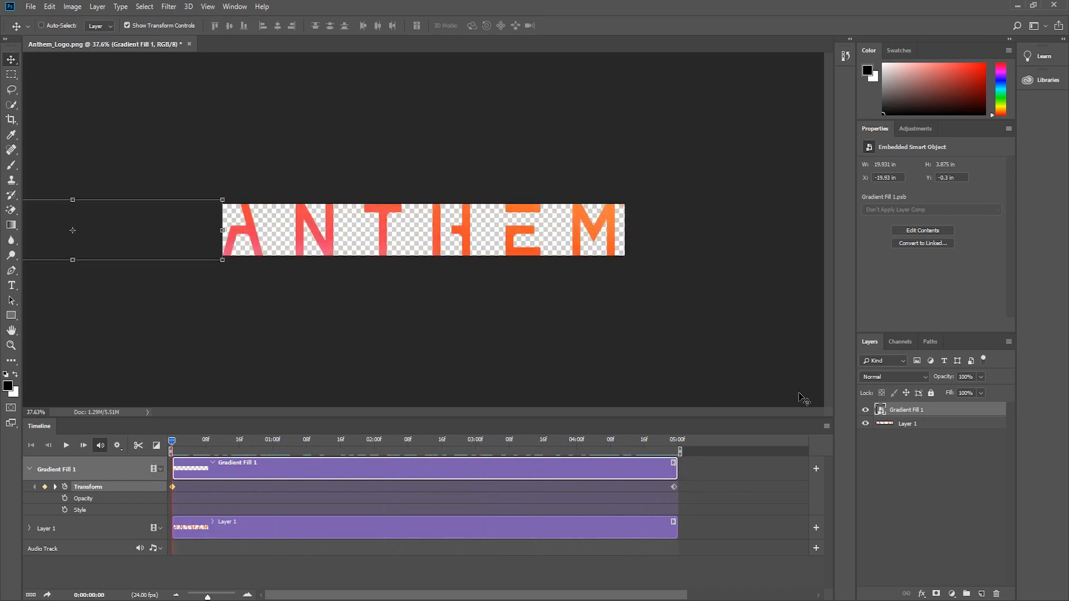
Clip Gradient Fill 1 to Layer 1 so the light shows only on the letters, and scrub the timeline to preview it
{"action": "left_click_drag", "start_coordinate": [960, 429], "coordinate": [971, 413]}
{"action": "left_click", "coordinate": [971, 414], "text": "alt"}
{"action": "left_click", "coordinate": [175, 442]}
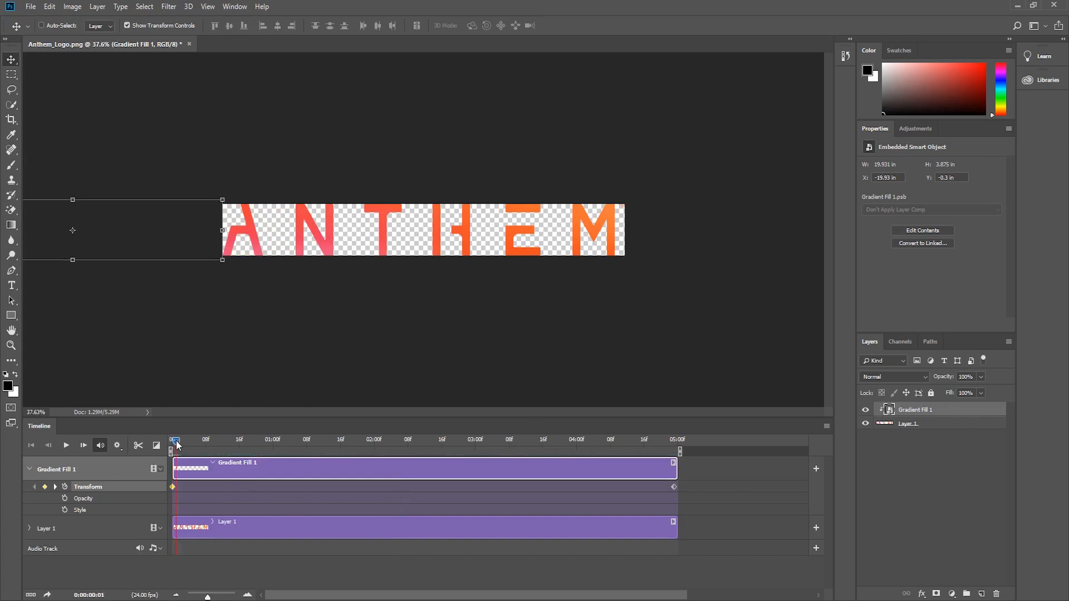
{"action": "left_click_drag", "start_coordinate": [177, 444], "coordinate": [126, 469]}
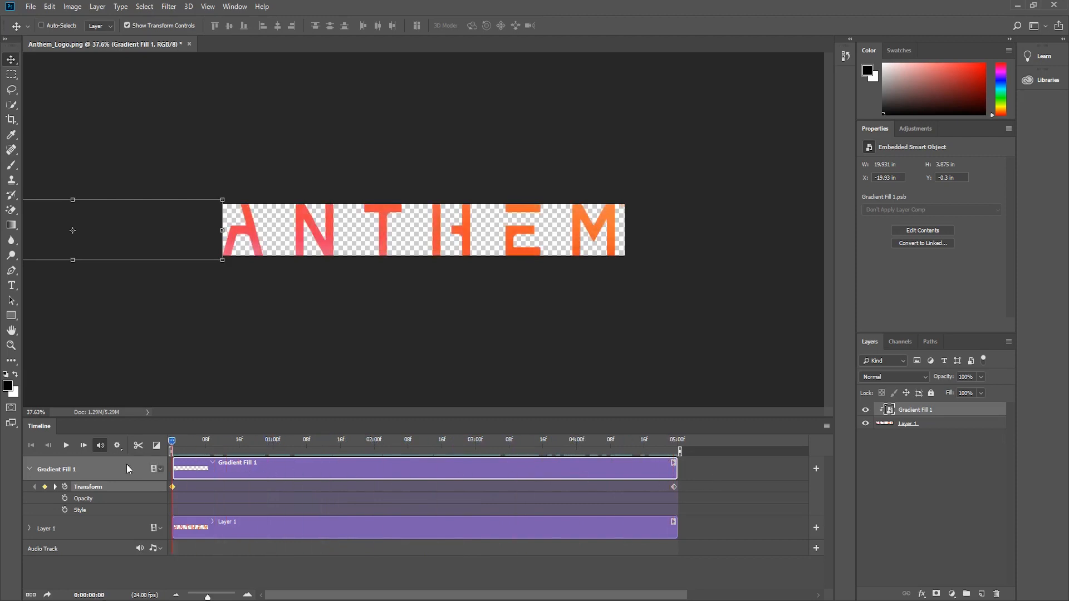
Open the Render Video settings and set the output folder for Anthem_Logo.mp4 to the Desktop
{"action": "left_click", "coordinate": [826, 426]}
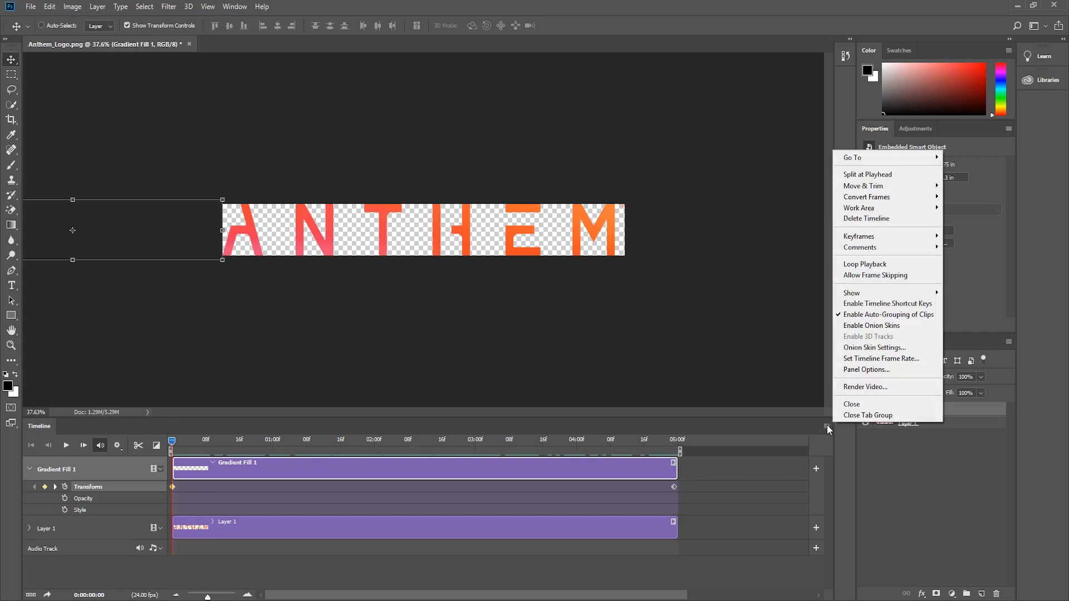
{"action": "left_click", "coordinate": [876, 387]}
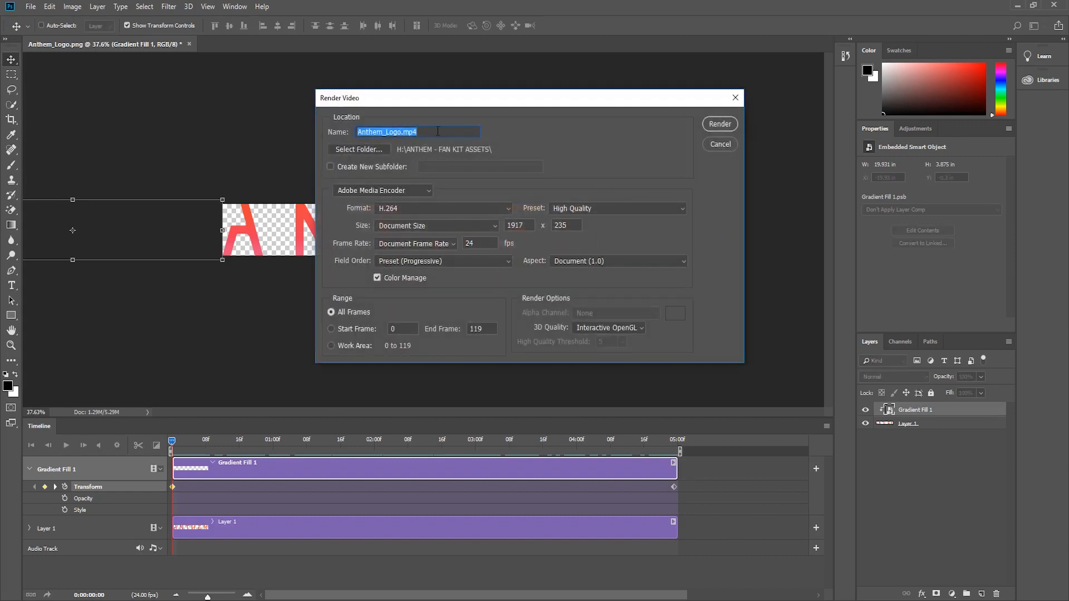
{"action": "left_click", "coordinate": [381, 129]}
{"action": "left_click", "coordinate": [363, 152]}
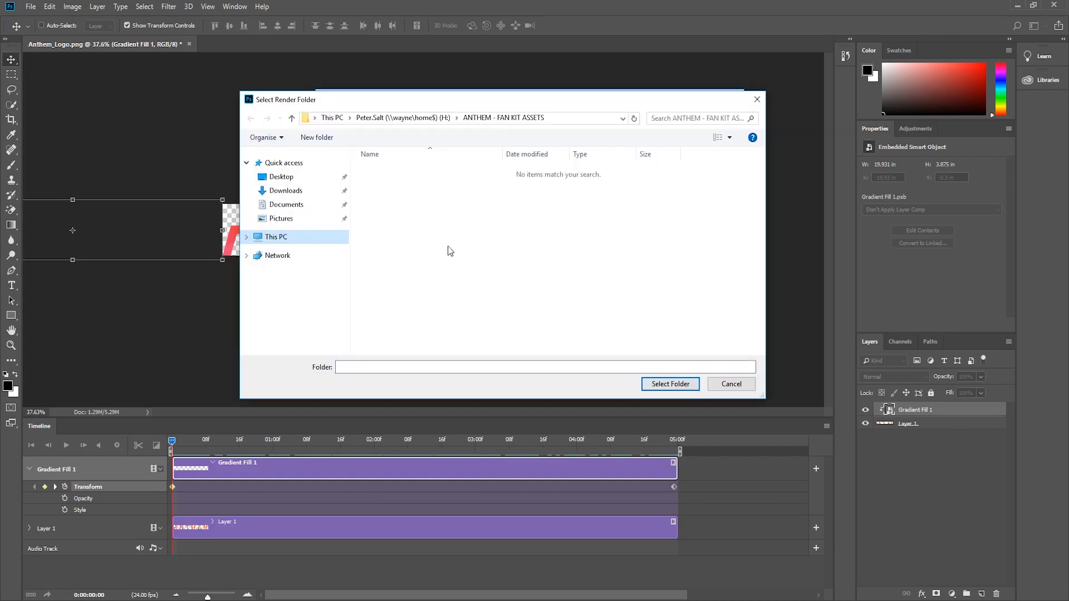
{"action": "left_click", "coordinate": [281, 177]}
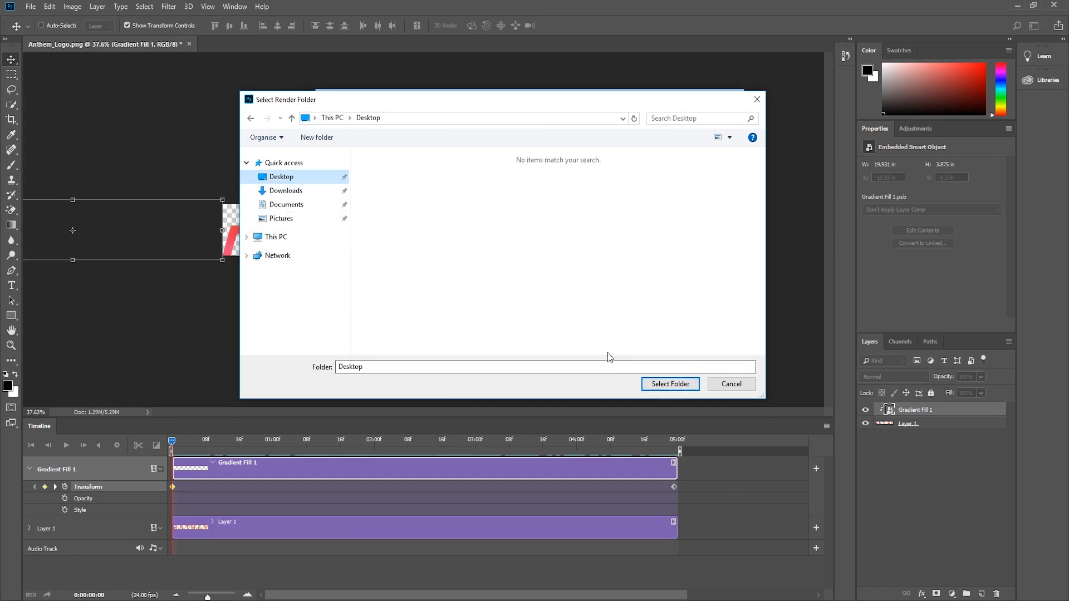
{"action": "left_click", "coordinate": [665, 387]}
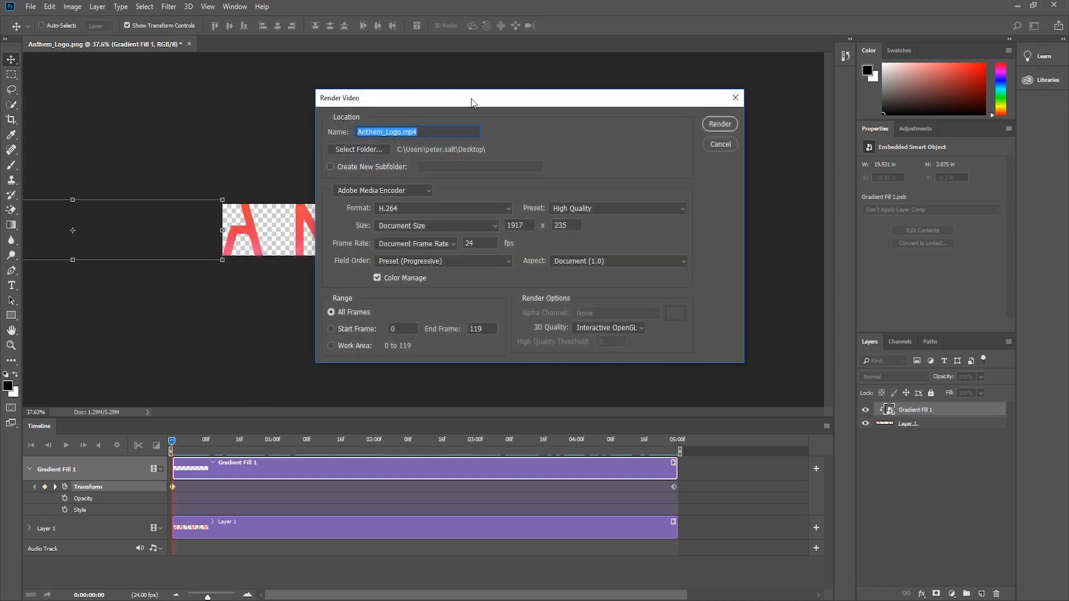
{"action": "left_click_drag", "start_coordinate": [512, 100], "coordinate": [482, 101]}
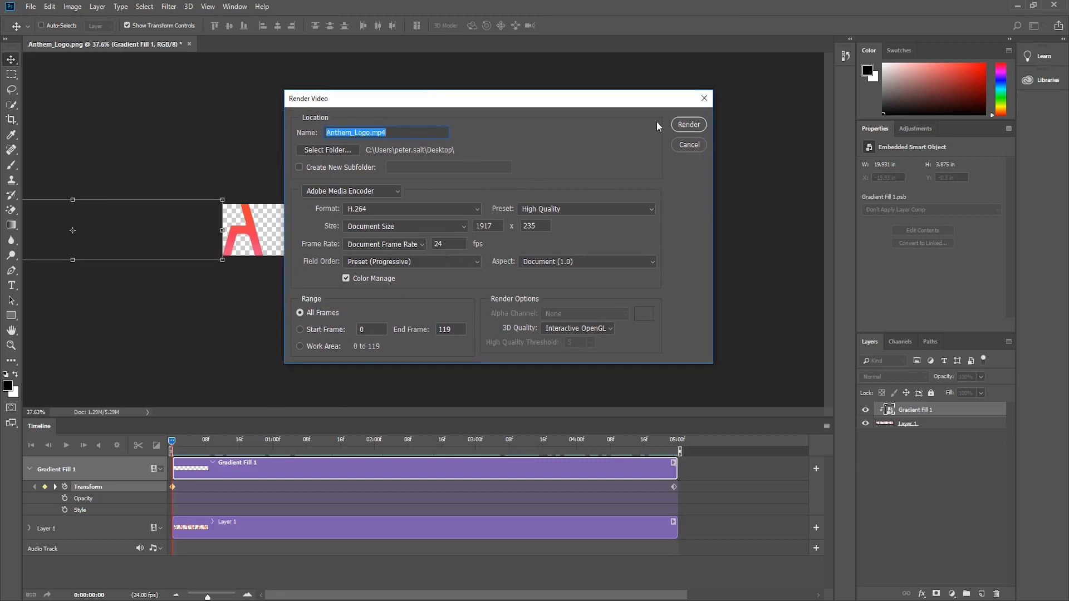
Render Anthem_Logo.mp4 with the H.264 settings and play the finished video maximized in VLC
{"action": "left_click", "coordinate": [688, 125]}
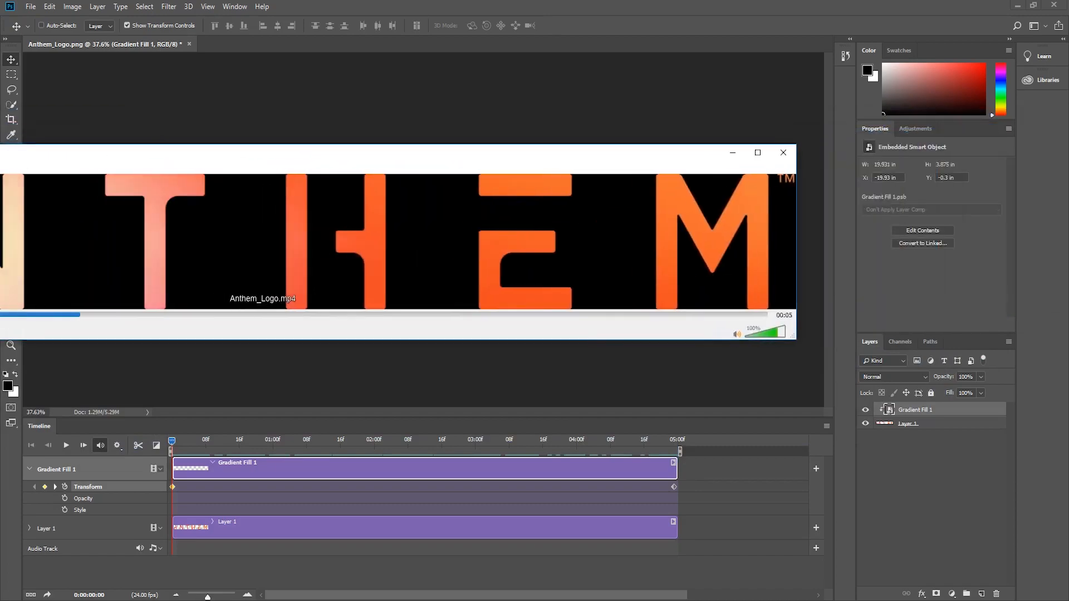
{"action": "left_click", "coordinate": [754, 155]}
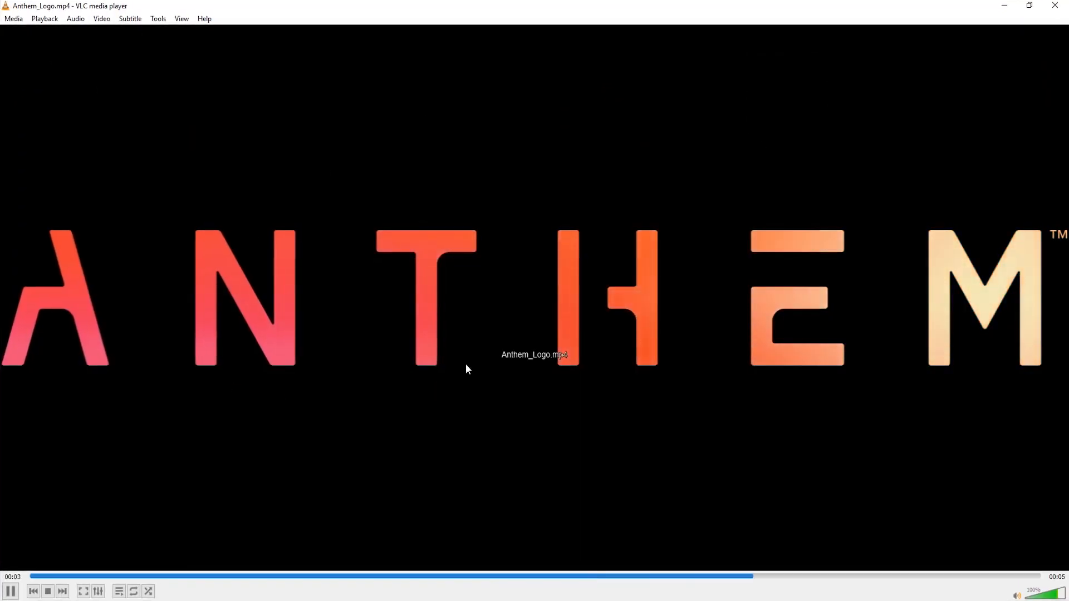
{"action": "scroll", "coordinate": [468, 369], "scroll_direction": "up", "scroll_amount": 1}
{"action": "scroll", "coordinate": [468, 372], "scroll_direction": "down", "scroll_amount": 4}
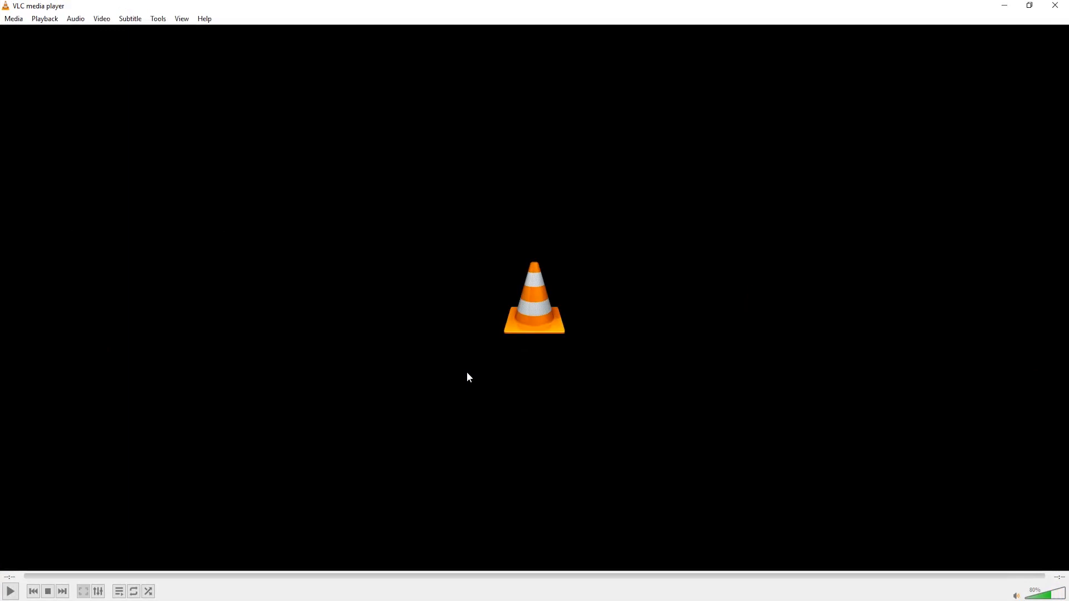
{"action": "left_click", "coordinate": [9, 592]}
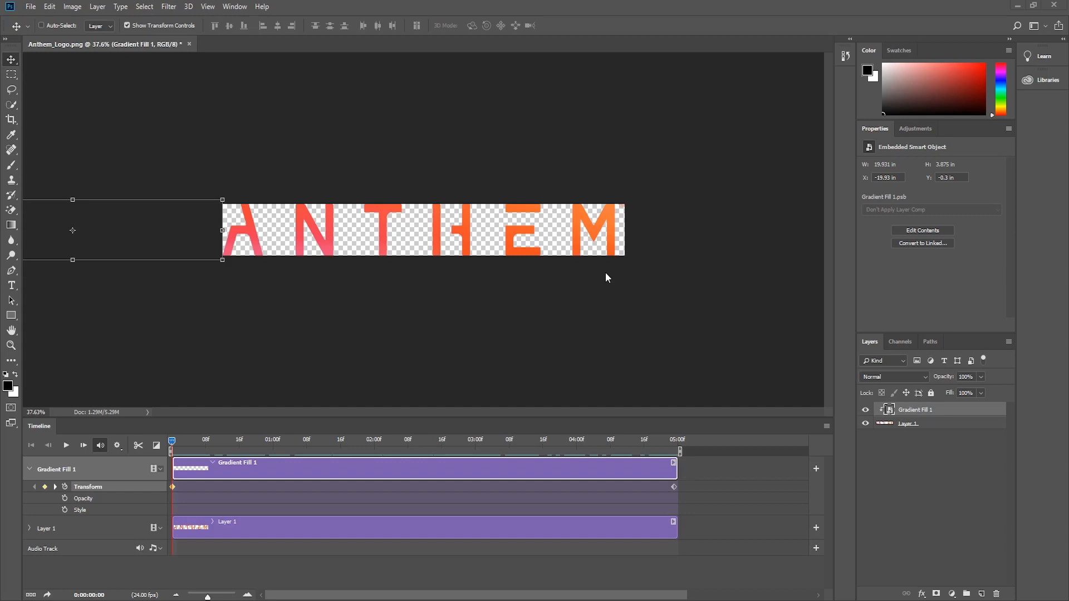
Load Layer 1's letter shapes as a selection and create a new alpha channel
{"action": "left_click", "coordinate": [950, 429]}
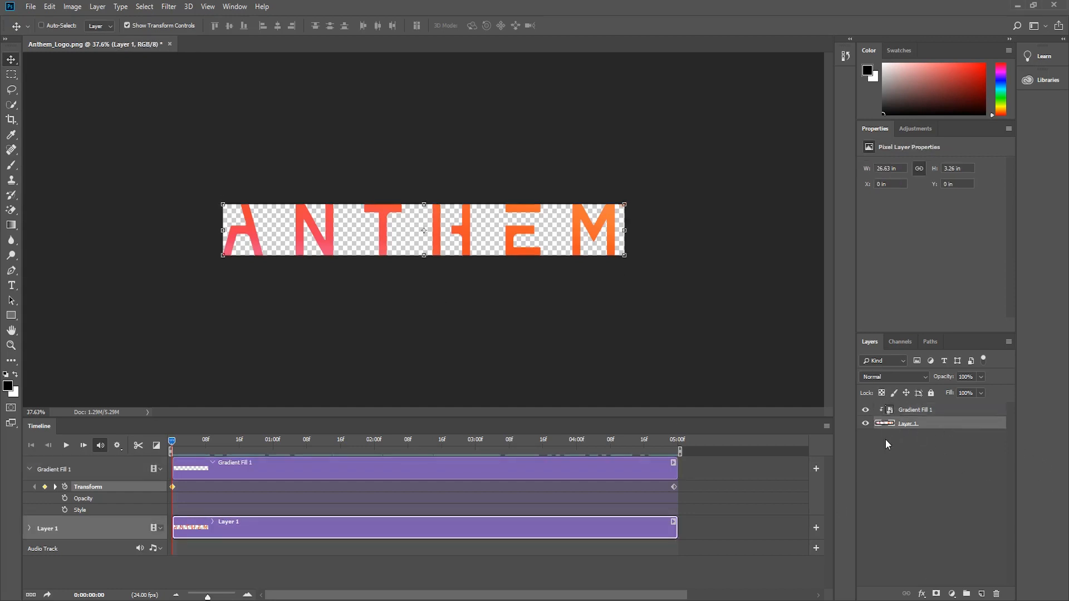
{"action": "left_click", "coordinate": [886, 424], "text": "ctrl"}
{"action": "scroll", "coordinate": [345, 254], "scroll_direction": "up", "scroll_amount": 3, "text": "alt"}
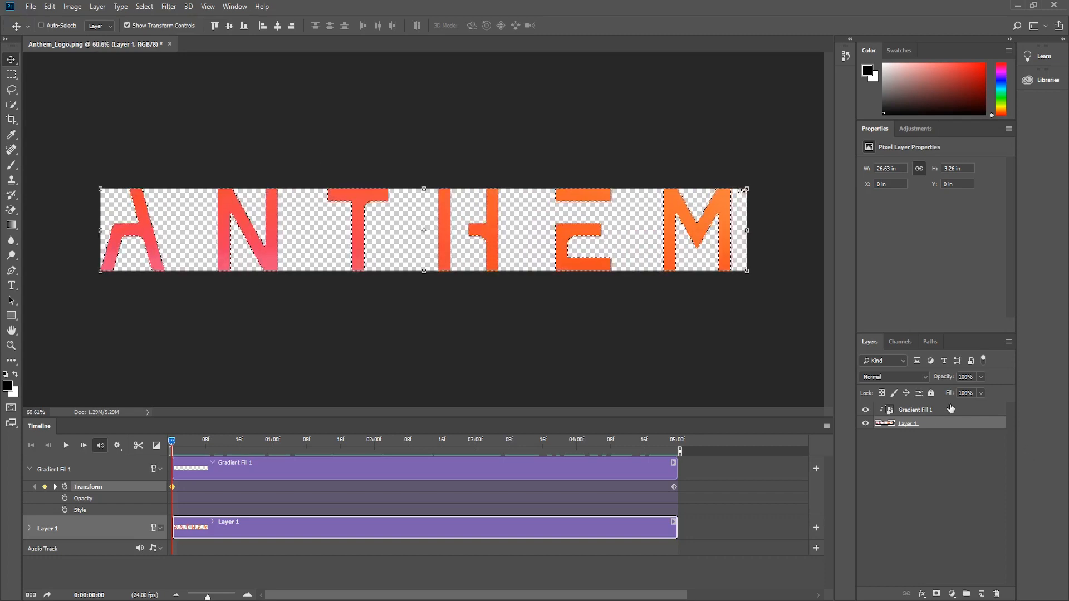
{"action": "left_click", "coordinate": [902, 342]}
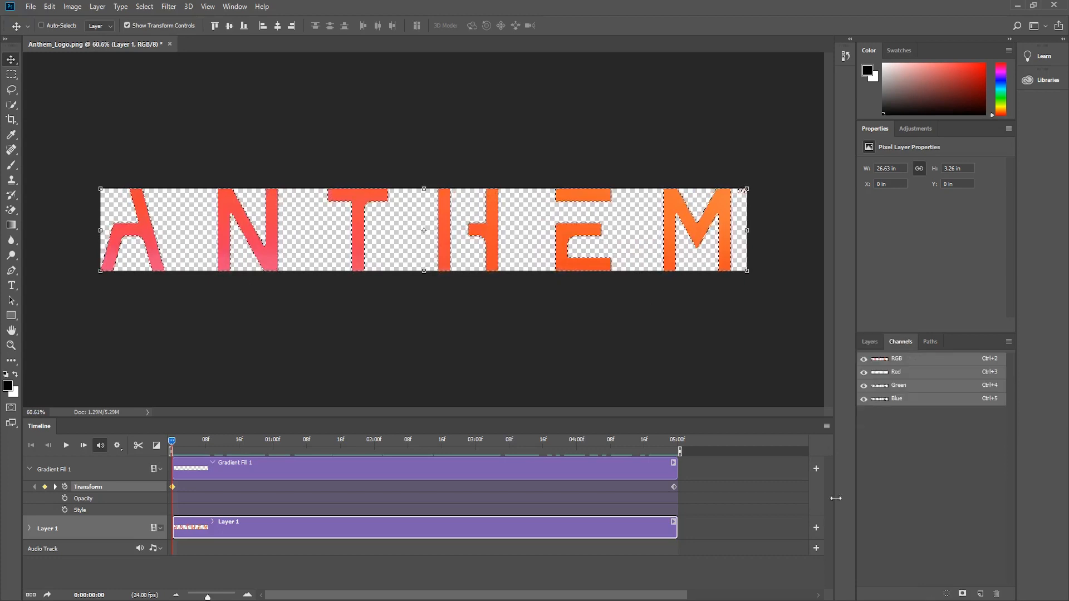
{"action": "left_click", "coordinate": [980, 593]}
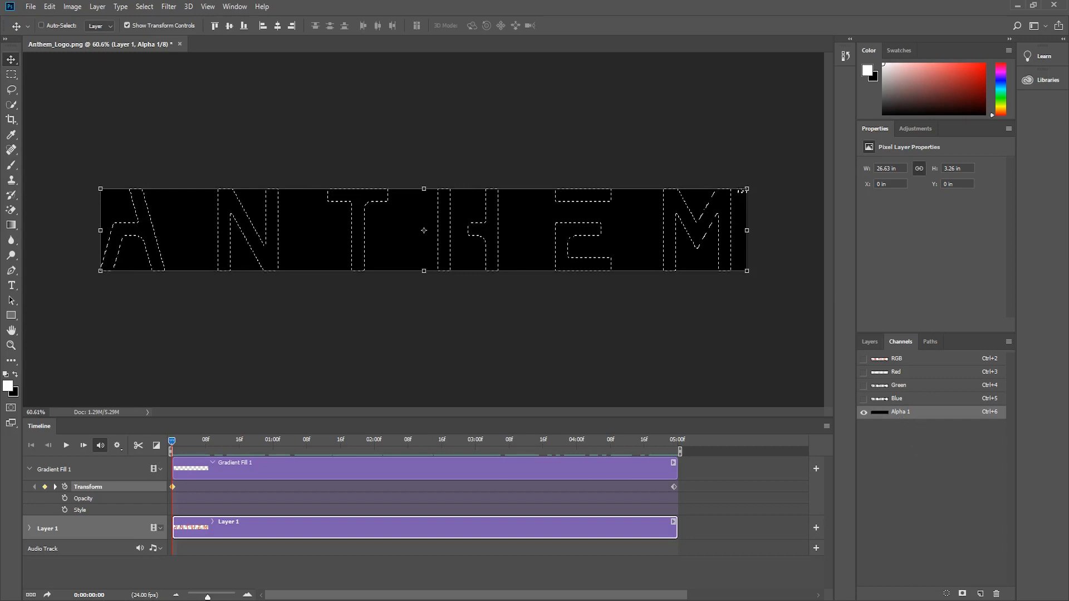
Paint the selected letters white in the alpha channel with the Brush tool, return to the RGB composite and deselect
{"action": "left_click", "coordinate": [11, 165]}
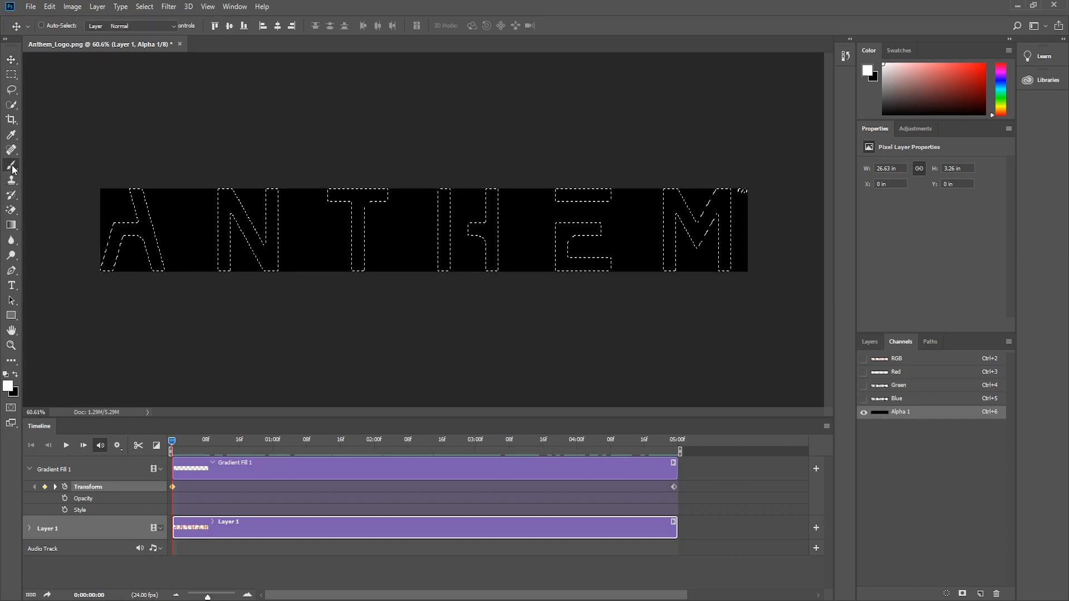
{"action": "left_click", "coordinate": [8, 386]}
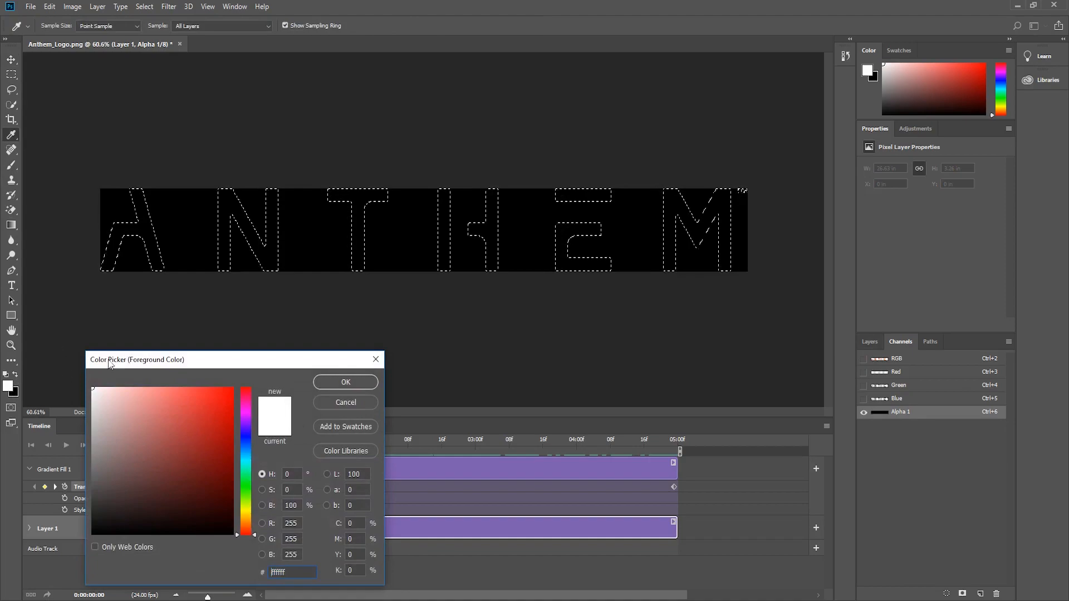
{"action": "left_click", "coordinate": [335, 384]}
{"action": "left_click_drag", "start_coordinate": [140, 284], "coordinate": [232, 249]}
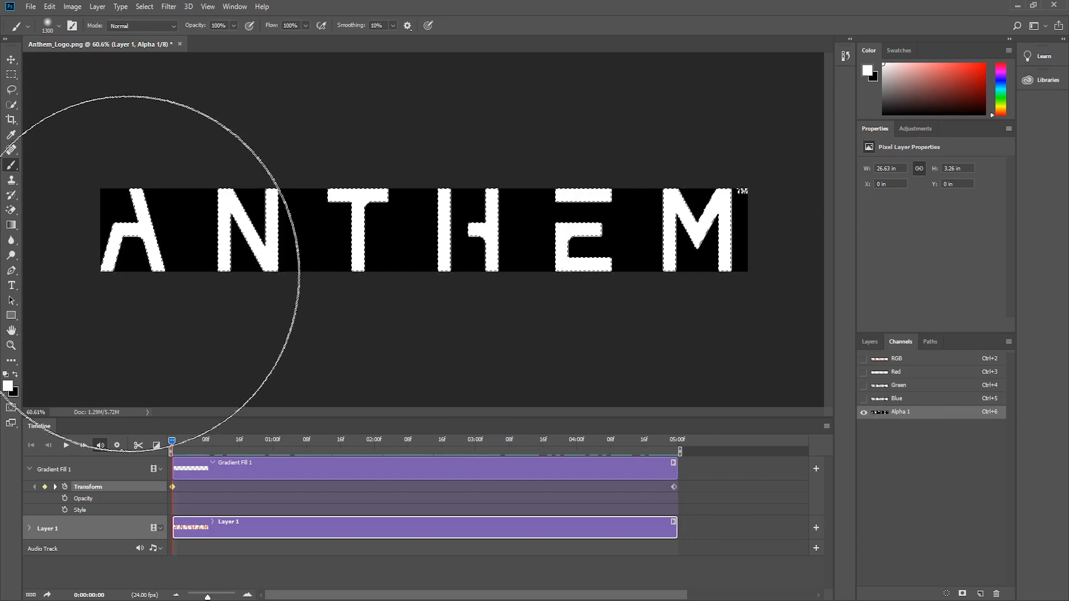
{"action": "left_click", "coordinate": [928, 360]}
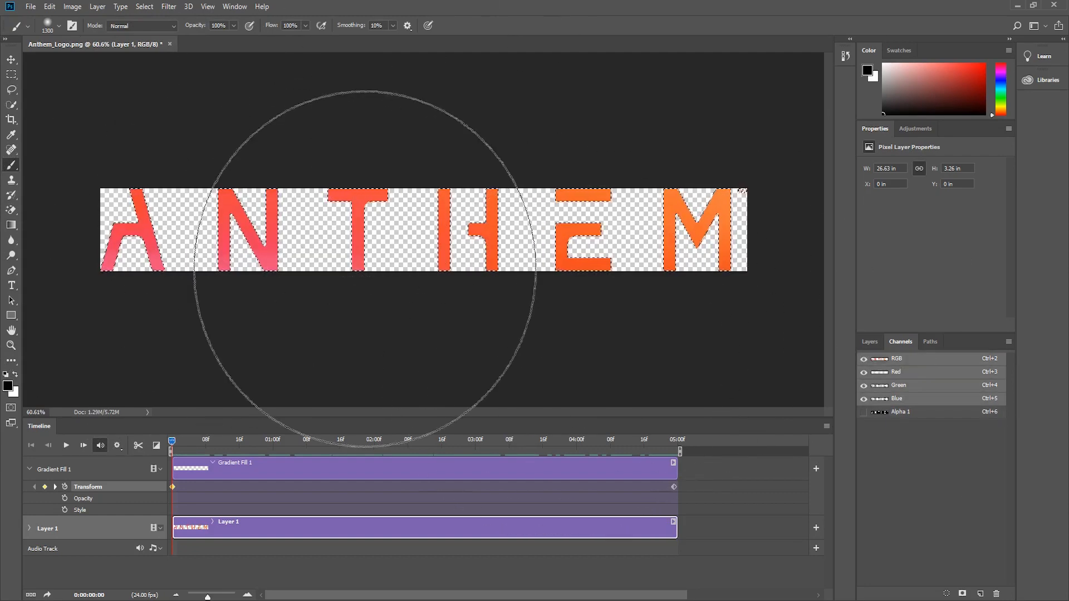
{"action": "key", "text": "ctrl+d"}
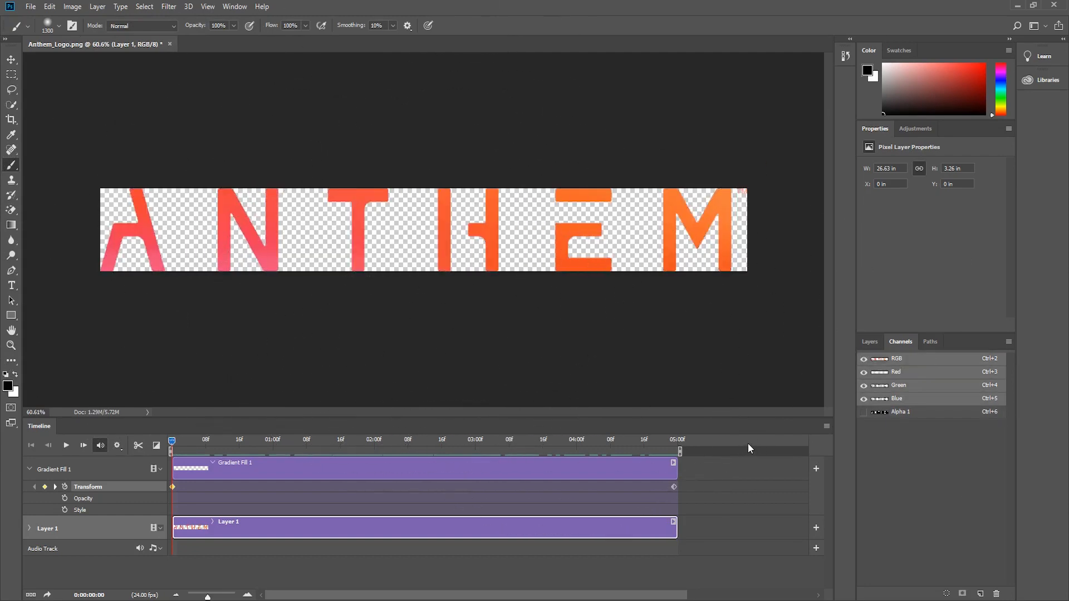
Render the timeline again as Anthem_Logo.mp4 to the Desktop in H.264 format with the High Quality preset
{"action": "left_click", "coordinate": [826, 427]}
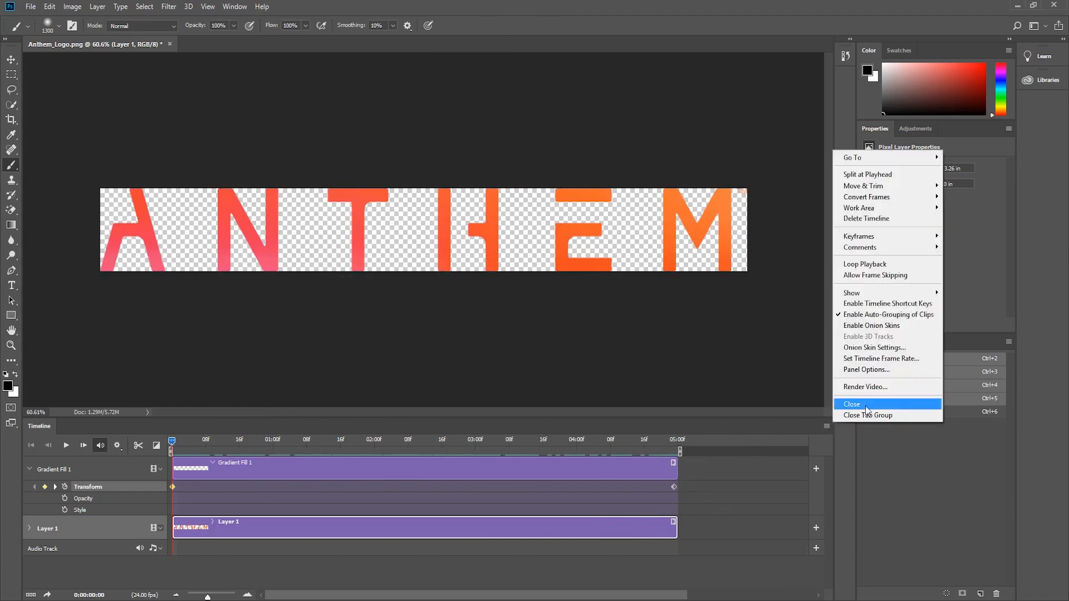
{"action": "left_click", "coordinate": [870, 388]}
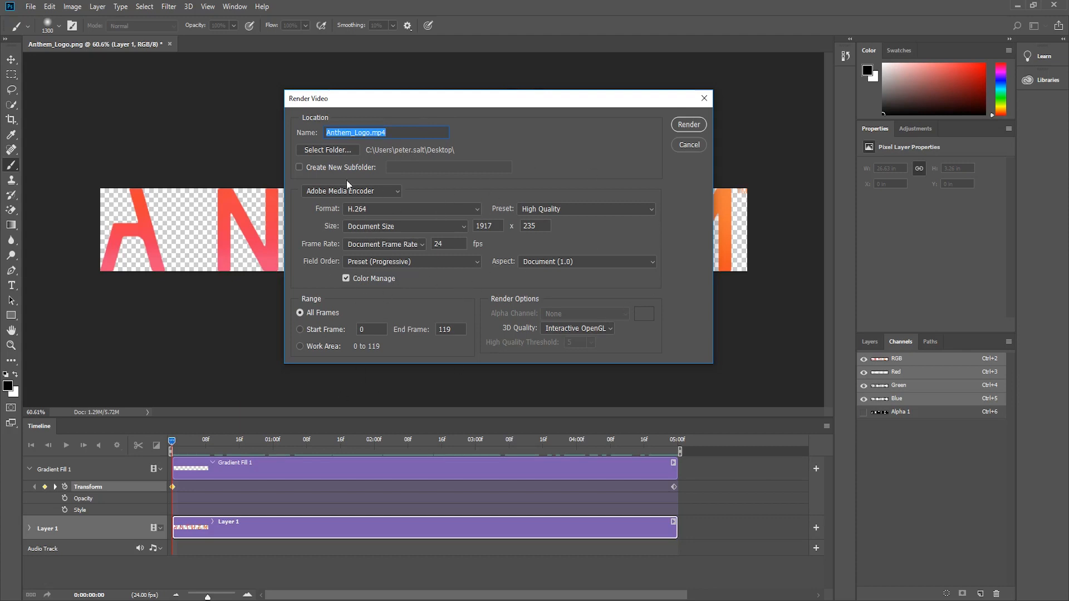
{"action": "left_click", "coordinate": [693, 127]}
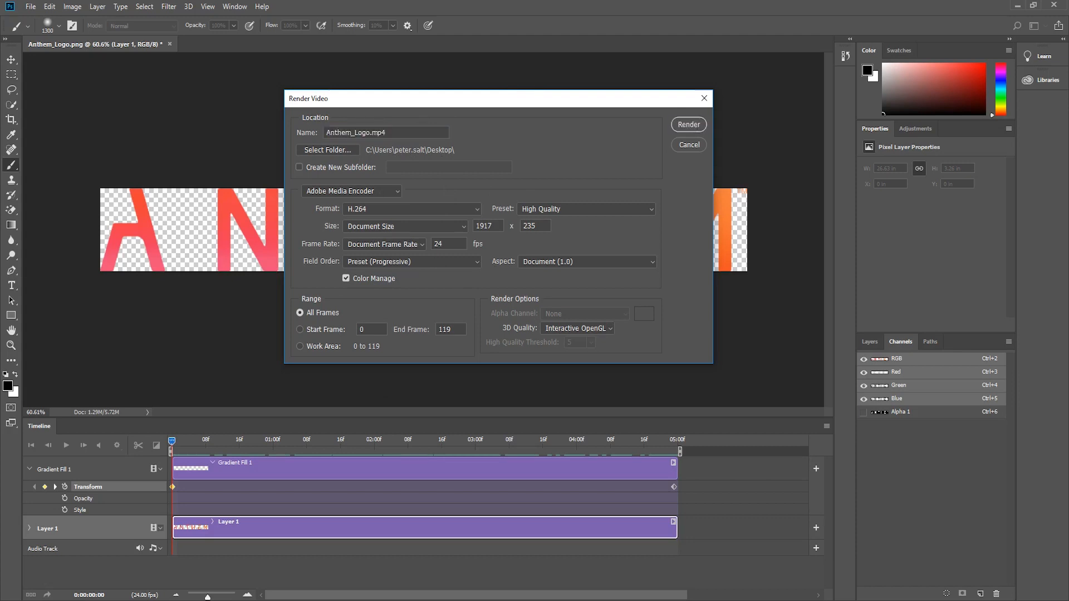
{"action": "left_click", "coordinate": [184, 215]}
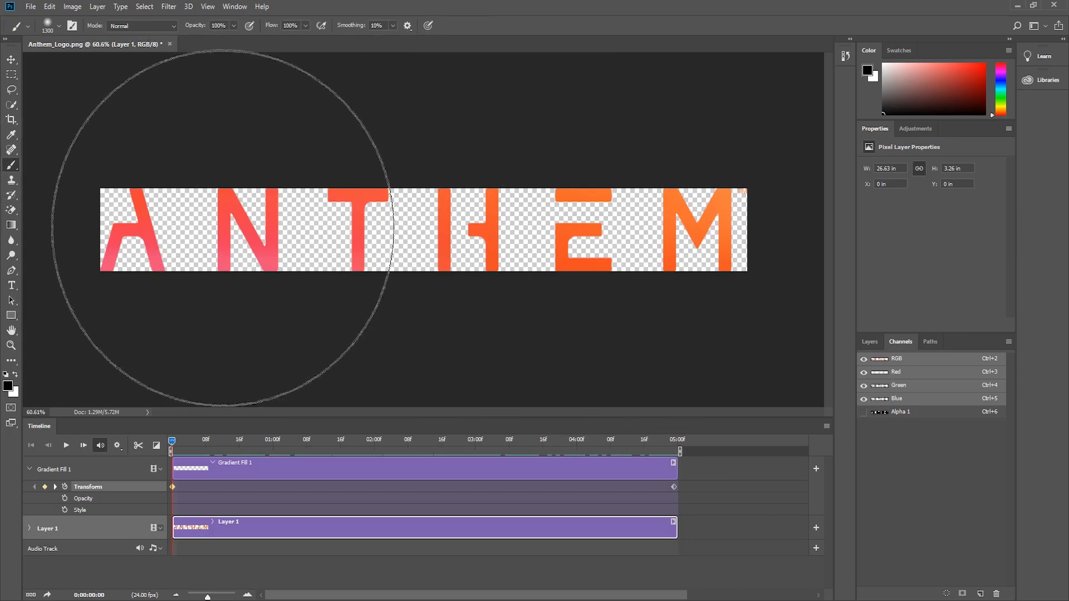
Reduce the brush size to 500
{"action": "key", "text": "bracketleft"}
{"action": "key", "text": "bracketleft"}
{"action": "key", "text": "bracketleft"}
{"action": "key", "text": "bracketleft"}
{"action": "key", "text": "bracketleft"}
{"action": "key", "text": "bracketleft"}
{"action": "key", "text": "bracketleft"}
{"action": "key", "text": "bracketleft"}
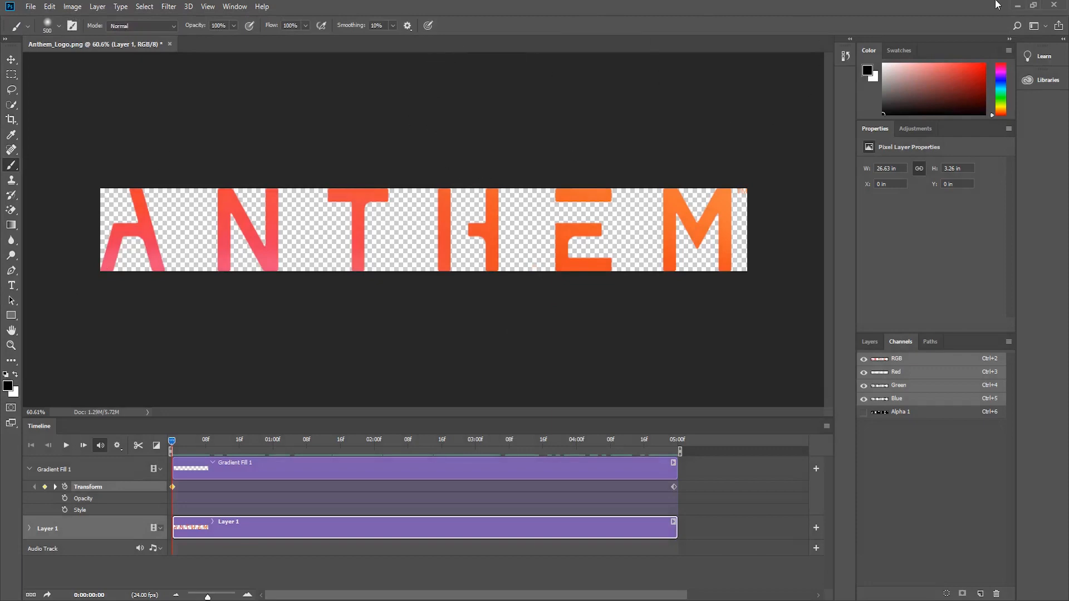
Switch to Unreal Editor and delete the Third Person floor text and the green question-mark documentation actor
{"action": "left_click", "coordinate": [1016, 6]}
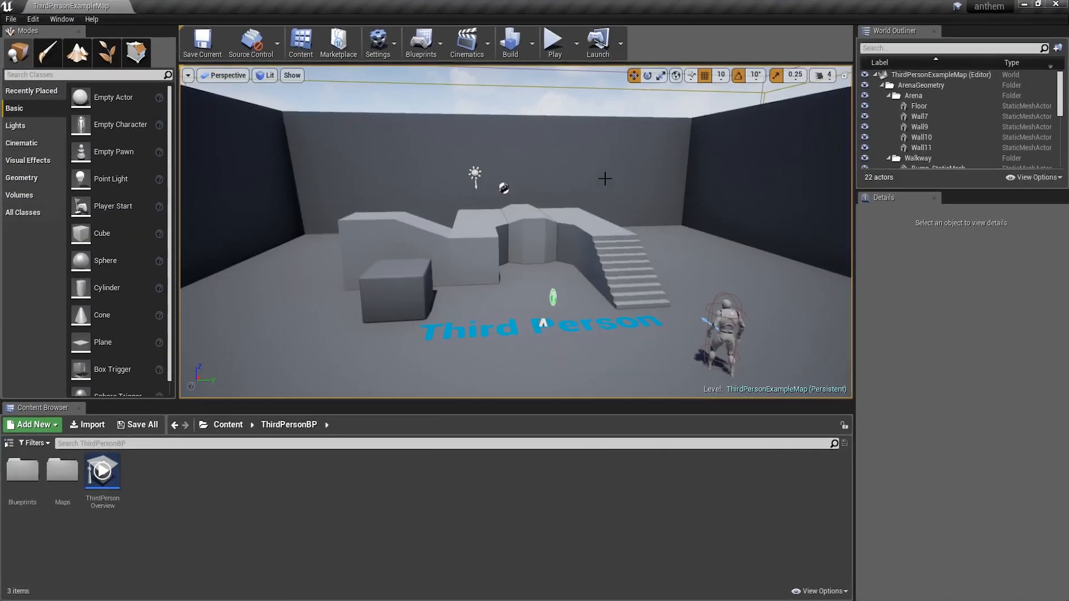
{"action": "right_click_drag", "start_coordinate": [581, 308], "coordinate": [568, 348]}
{"action": "key", "text": "w"}
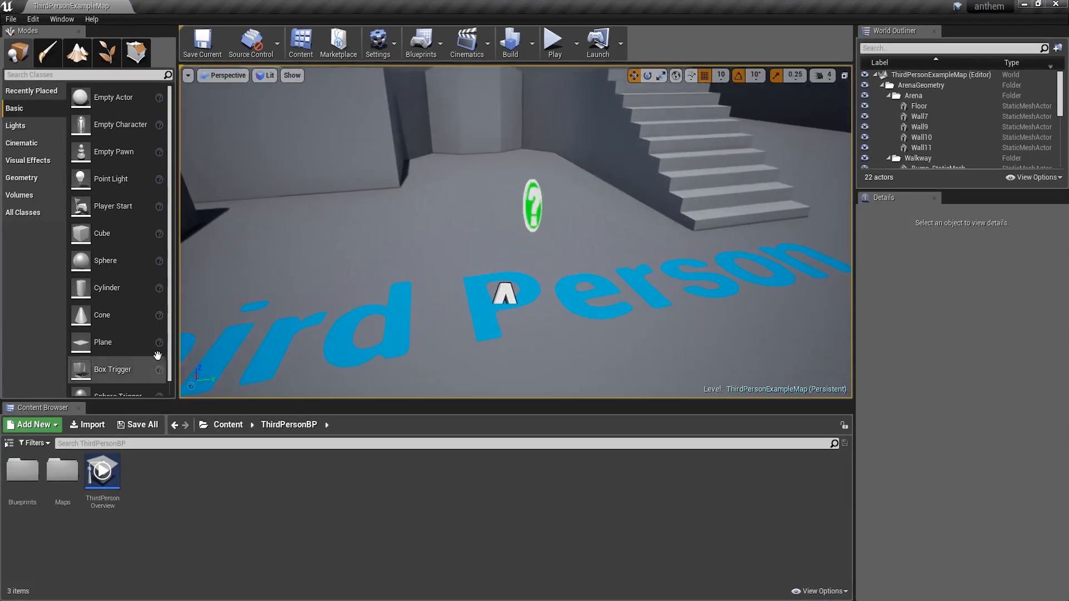
{"action": "left_click", "coordinate": [401, 307]}
{"action": "key", "text": "Delete"}
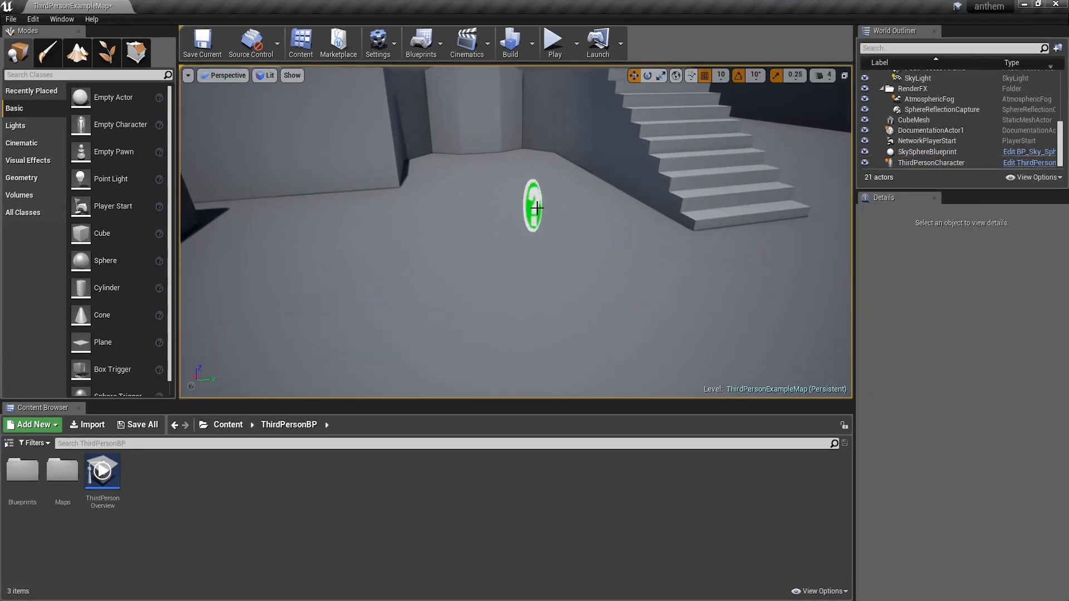
{"action": "left_click", "coordinate": [536, 211]}
{"action": "key", "text": "Delete"}
Delete the player start actor from the arena floor
{"action": "scroll", "coordinate": [557, 234], "scroll_direction": "down", "scroll_amount": 6}
{"action": "key", "text": "s"}
{"action": "right_click_drag", "start_coordinate": [557, 234], "coordinate": [534, 254]}
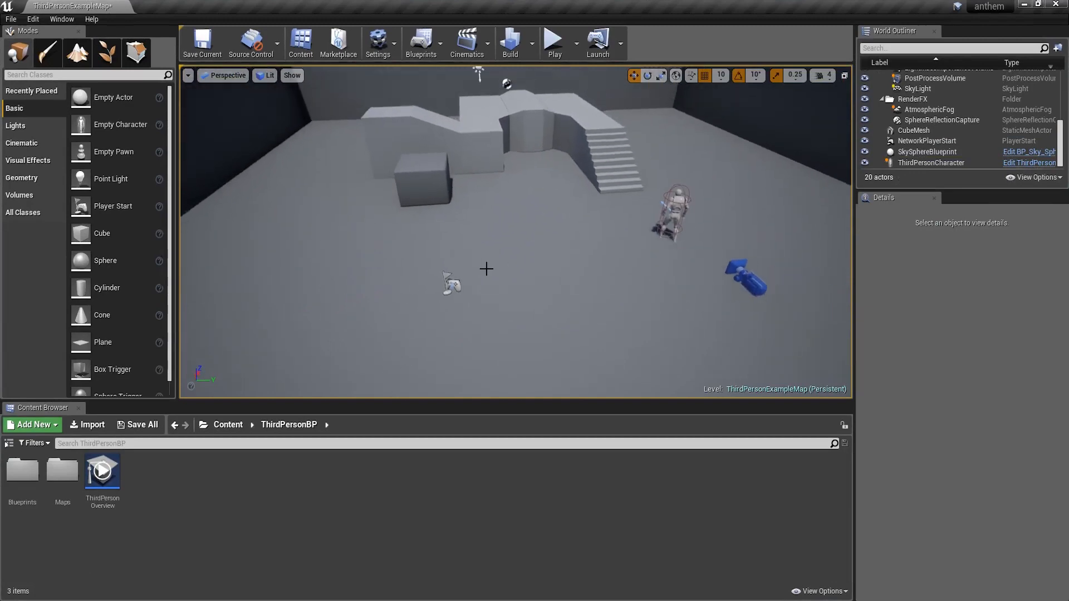
{"action": "left_click", "coordinate": [453, 284]}
{"action": "key", "text": "Delete"}
{"action": "key", "text": "w"}
{"action": "right_click_drag", "start_coordinate": [453, 284], "coordinate": [474, 278]}
{"action": "key", "text": "s"}
{"action": "key", "text": "w"}
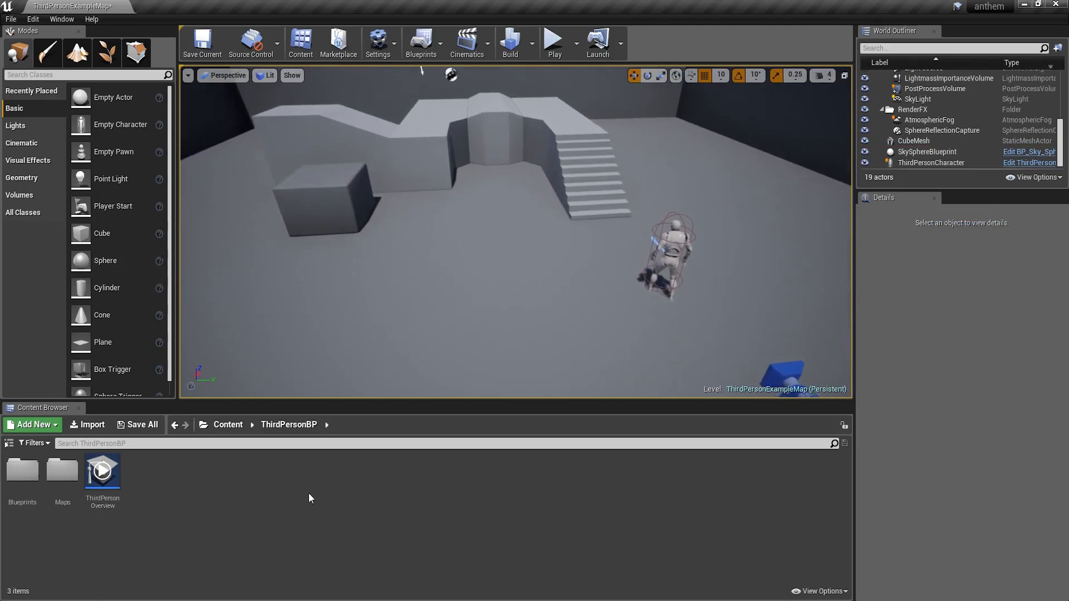
Go to the root Content folder and set the level's GameMode Override to ThirdPersonGameMode in World Settings
{"action": "left_click", "coordinate": [237, 430]}
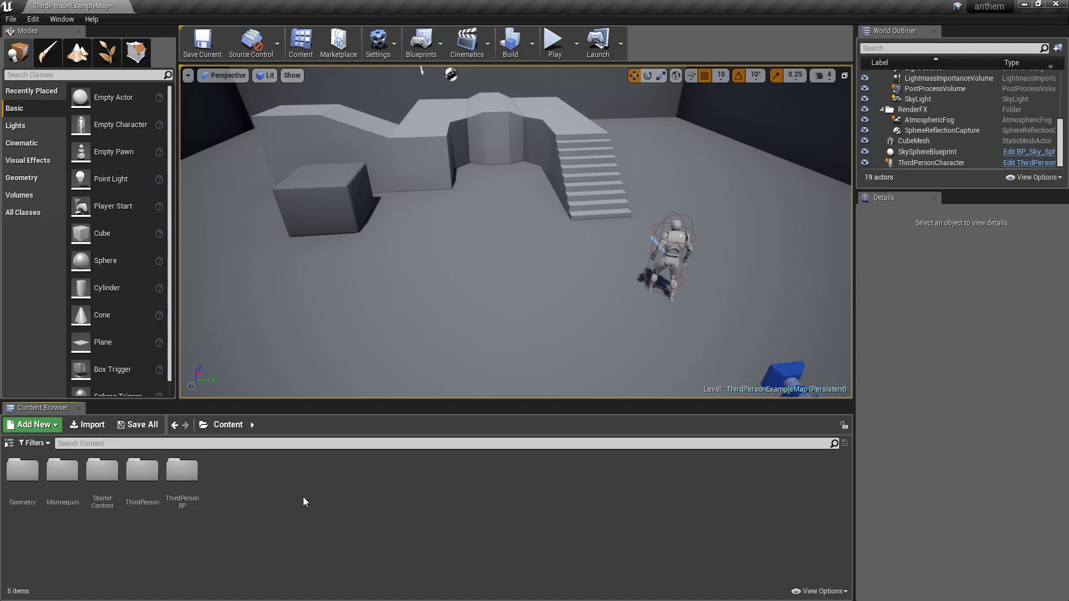
{"action": "left_click", "coordinate": [61, 19]}
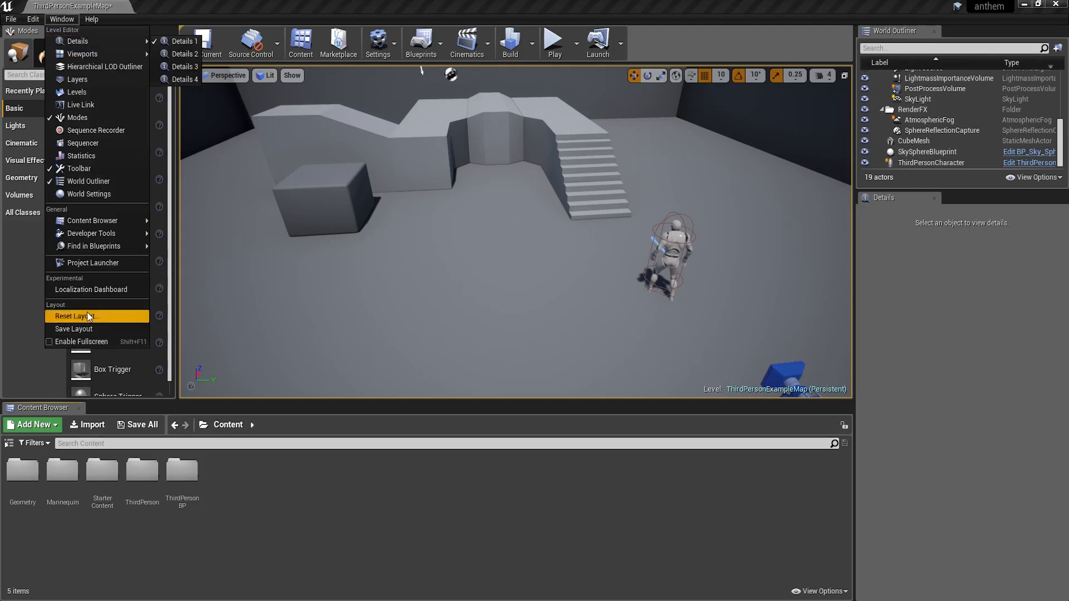
{"action": "left_click", "coordinate": [87, 193]}
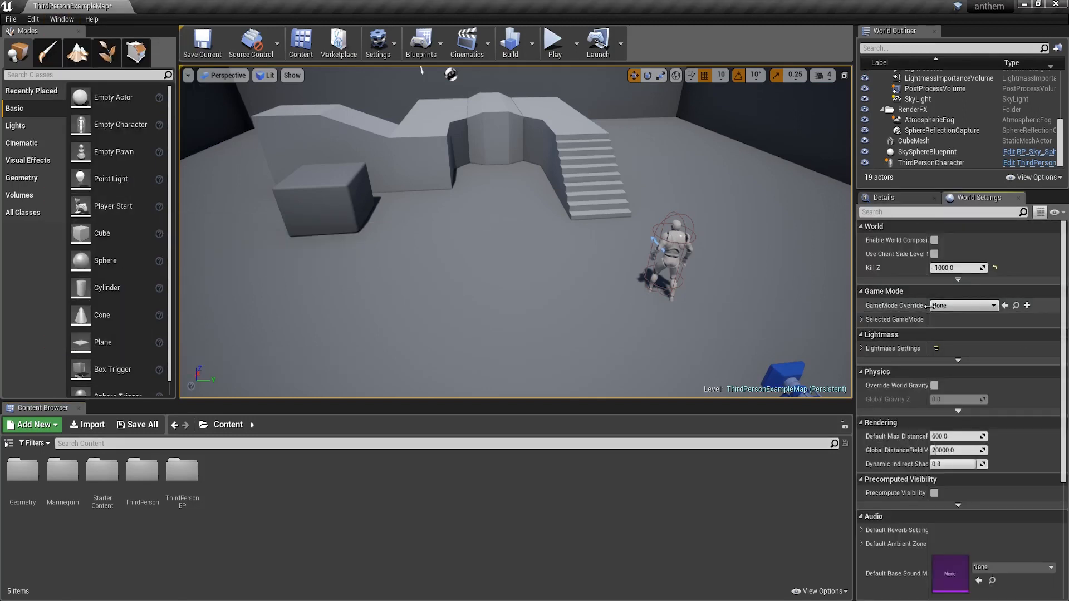
{"action": "left_click", "coordinate": [961, 306]}
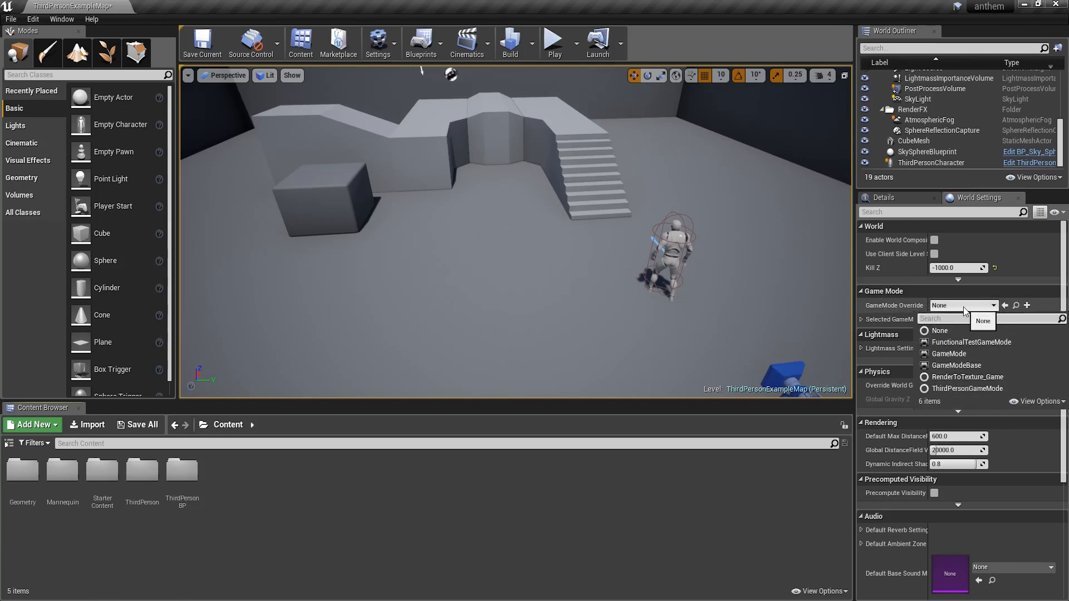
{"action": "left_click", "coordinate": [980, 389]}
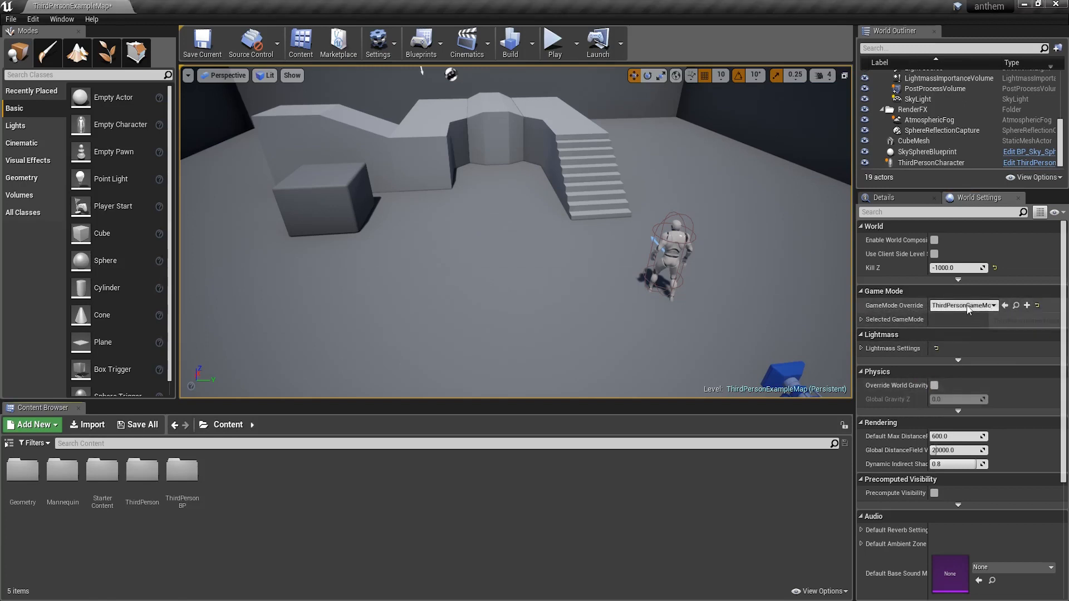
Expand the Selected GameMode settings and examine the classes available for HUD Class
{"action": "left_click", "coordinate": [861, 319]}
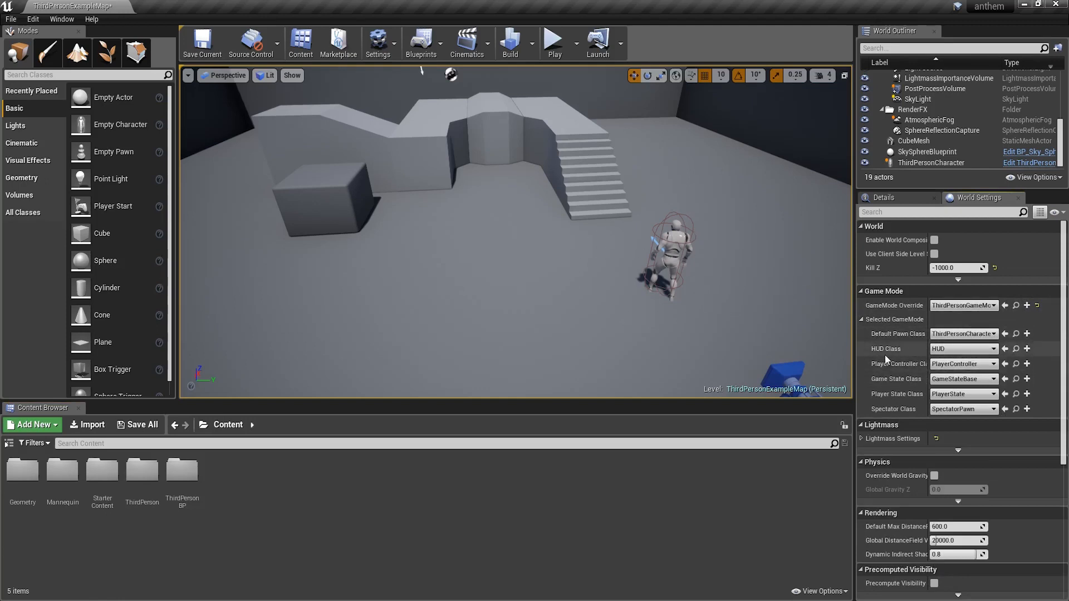
{"action": "left_click", "coordinate": [958, 350]}
{"action": "left_click", "coordinate": [959, 349]}
{"action": "left_click", "coordinate": [953, 350]}
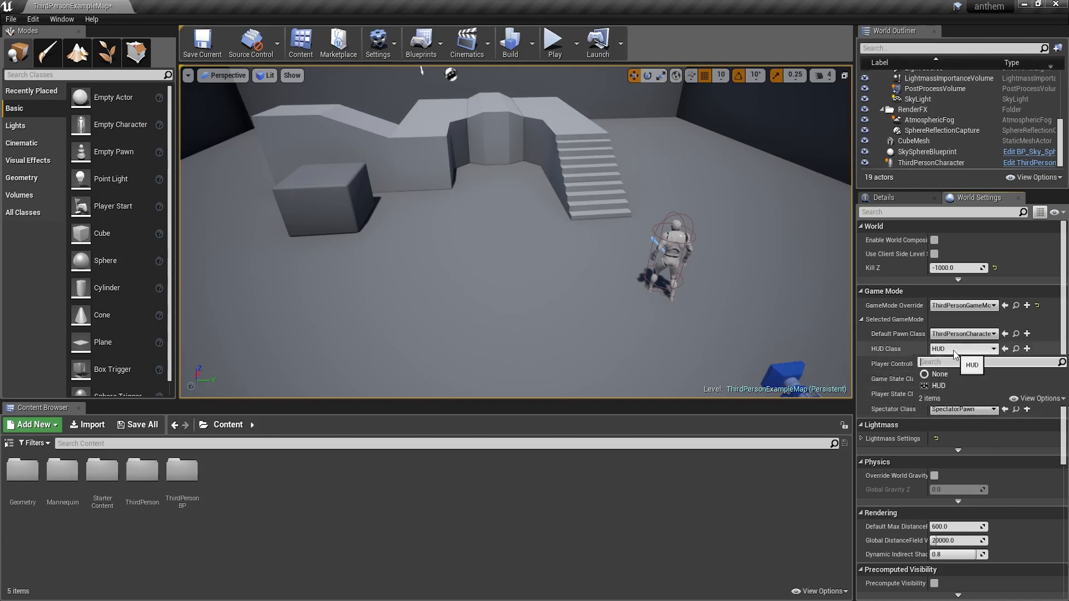
{"action": "left_click", "coordinate": [957, 350]}
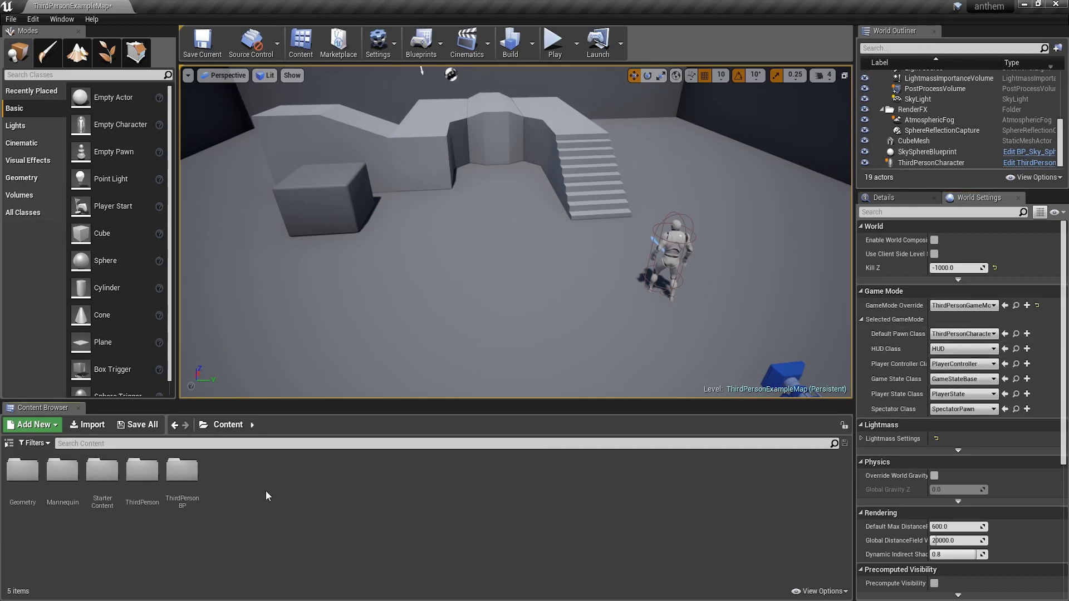
Create a Blueprint Class with HUD as parent in the Content folder, name it OurHUD, and save all modified assets
{"action": "right_click", "coordinate": [251, 487]}
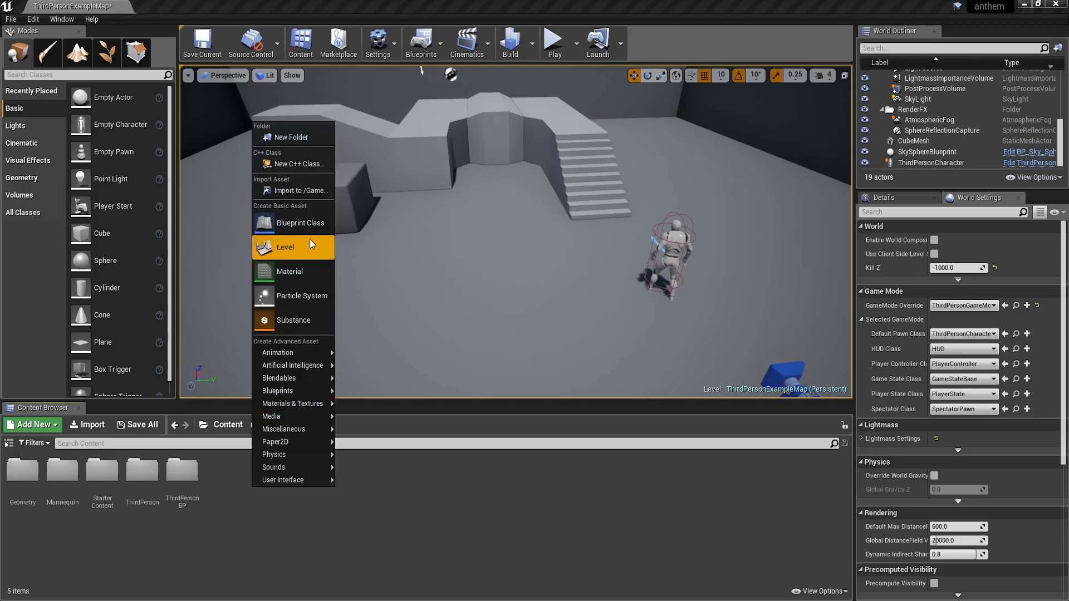
{"action": "left_click", "coordinate": [310, 224]}
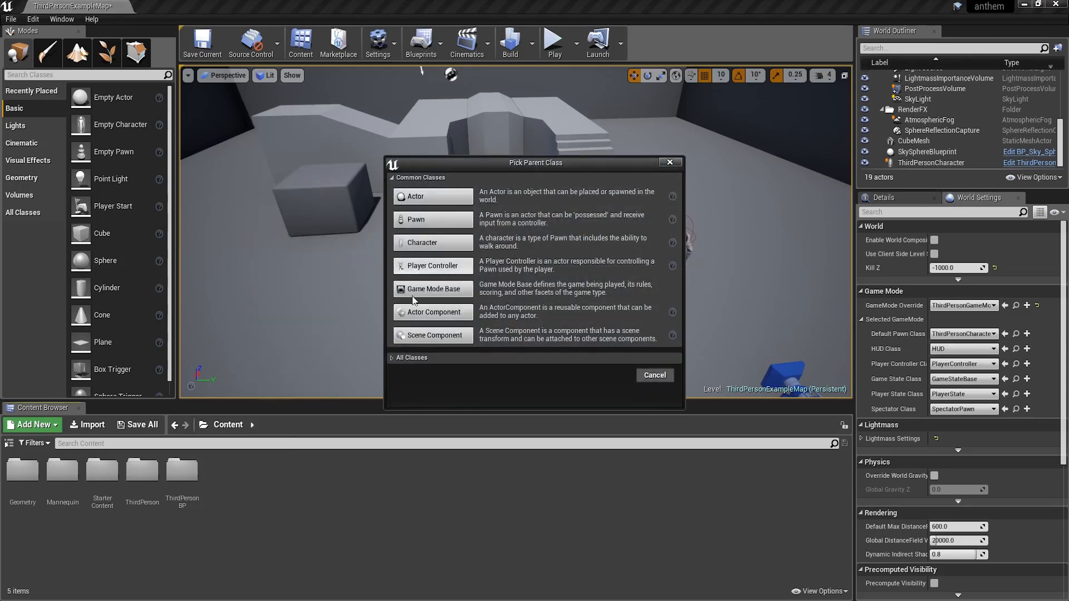
{"action": "left_click", "coordinate": [391, 359]}
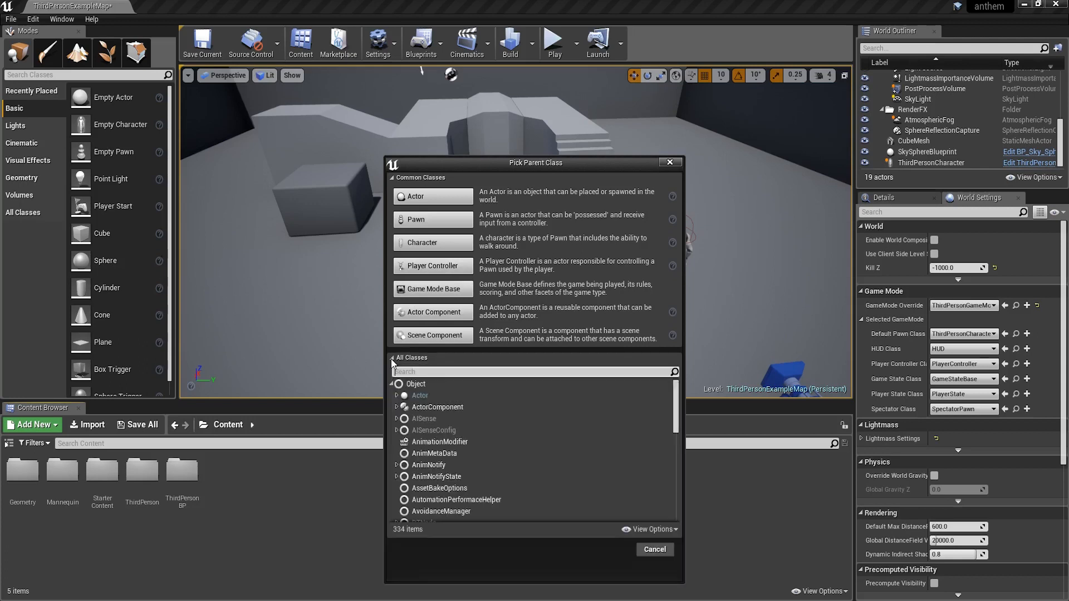
{"action": "type", "text": "hud"}
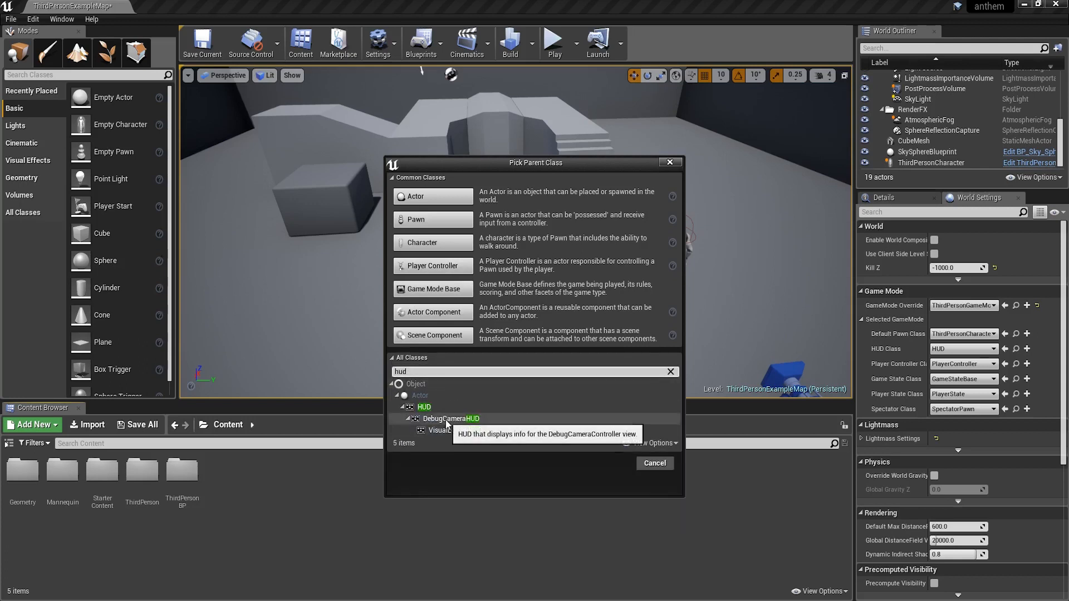
{"action": "left_click", "coordinate": [420, 408]}
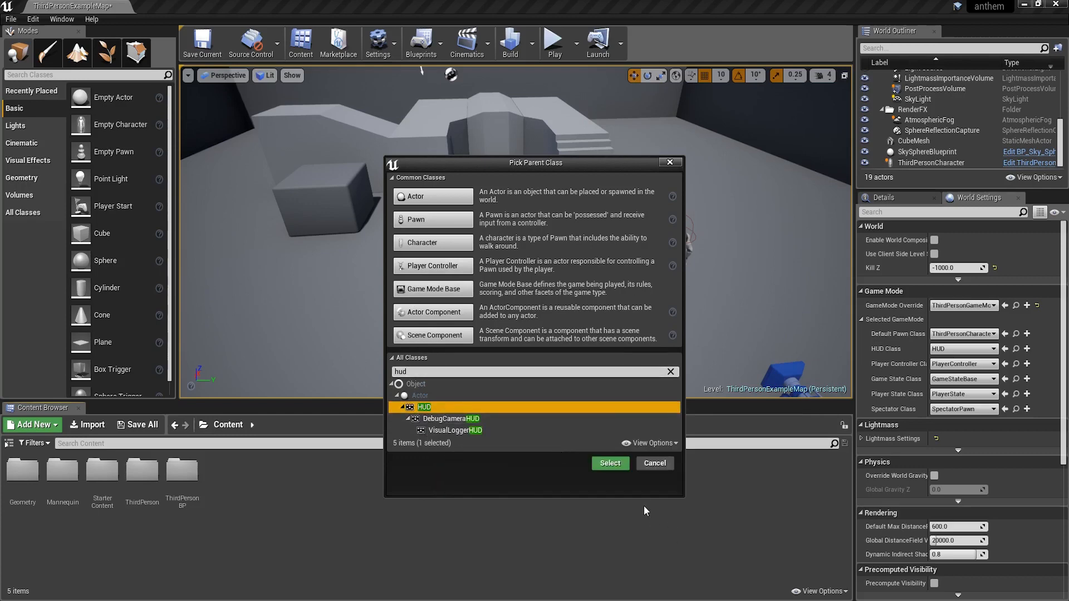
{"action": "left_click", "coordinate": [611, 465]}
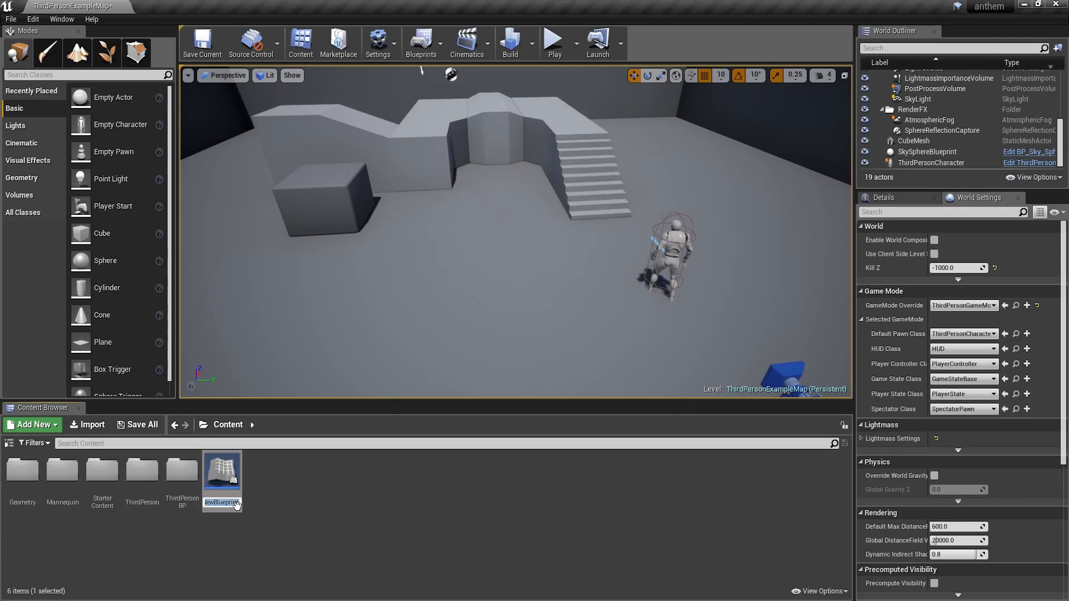
{"action": "type", "text": "OurHUD"}
{"action": "key", "text": "Return"}
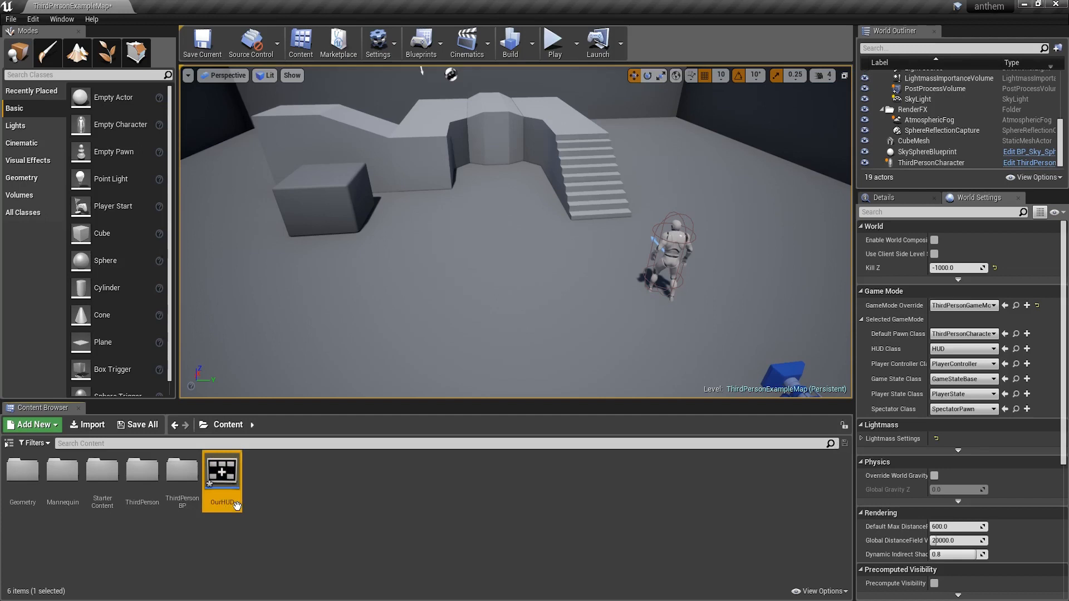
{"action": "left_click", "coordinate": [429, 495]}
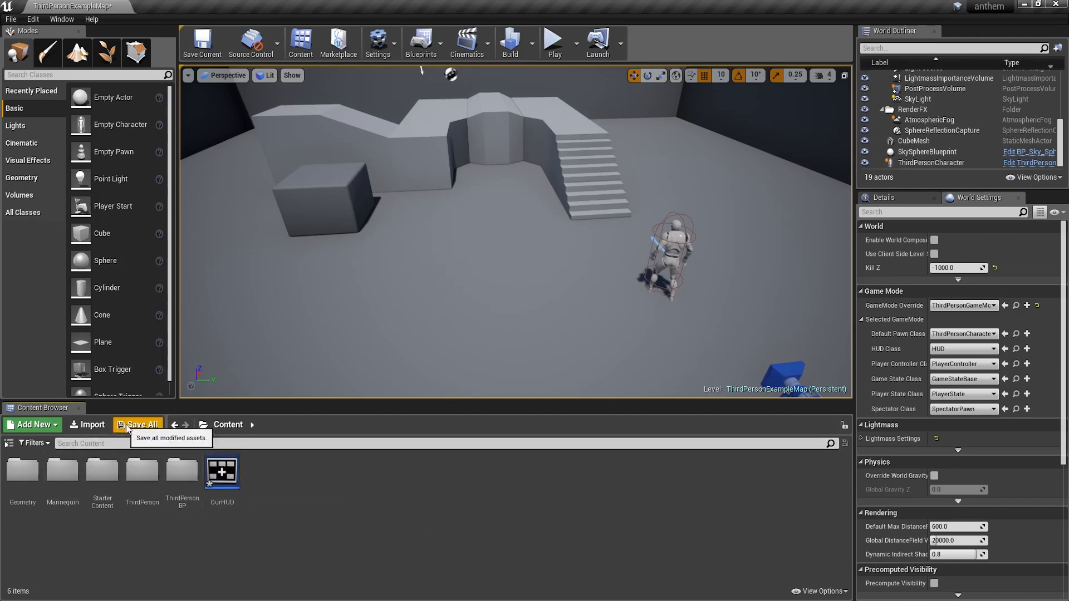
{"action": "left_click", "coordinate": [127, 427]}
{"action": "left_click", "coordinate": [633, 411]}
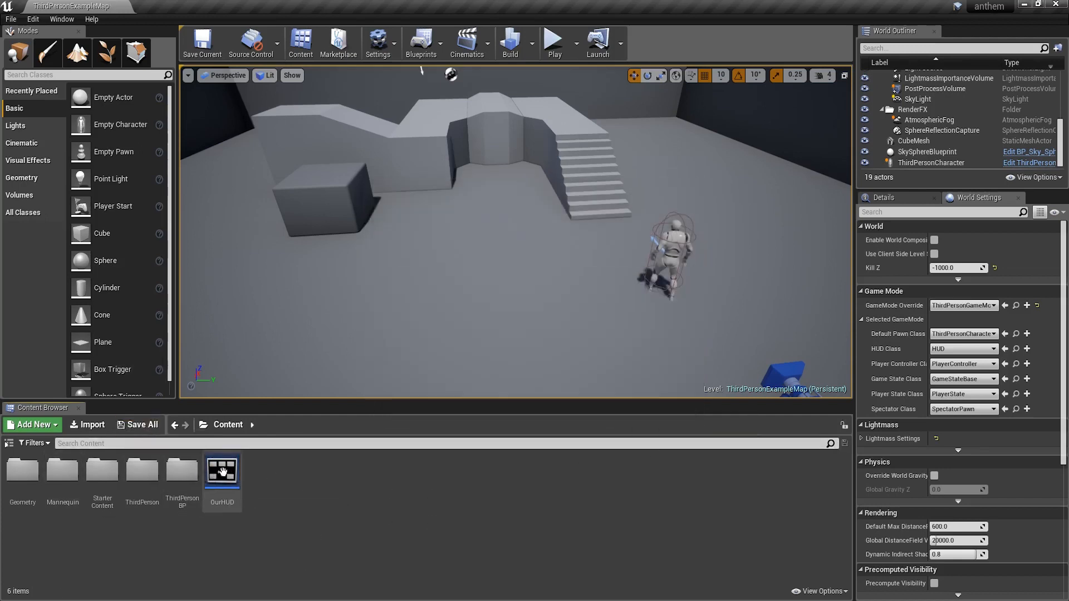
Open the OurHUD blueprint, examine the nodes in its Event Graph, and close the blueprint editor
{"action": "double_click", "coordinate": [223, 472]}
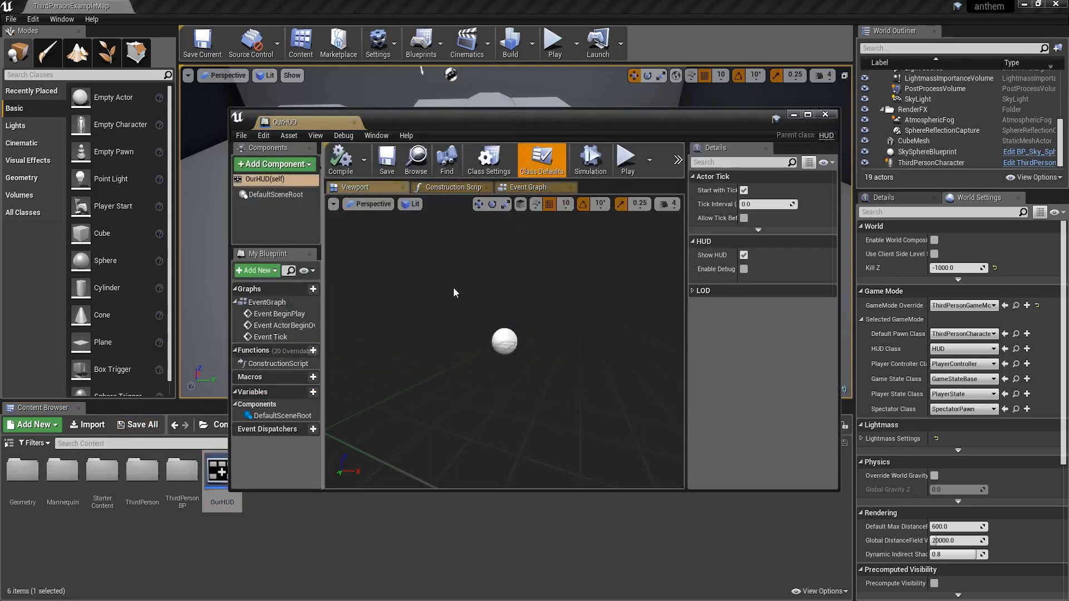
{"action": "left_click", "coordinate": [527, 187]}
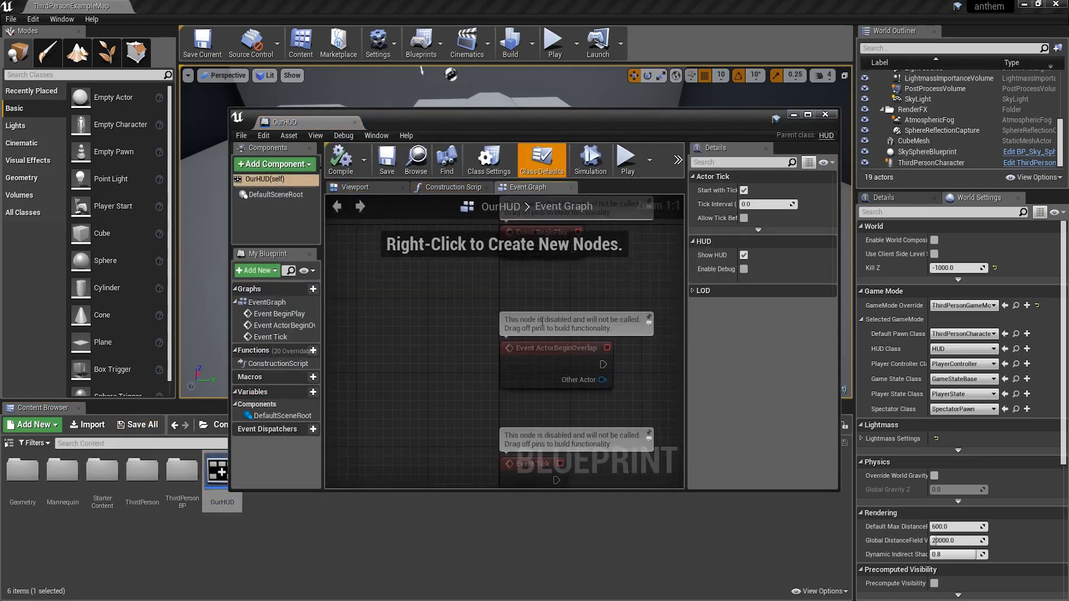
{"action": "scroll", "coordinate": [381, 344], "scroll_direction": "down", "scroll_amount": 1}
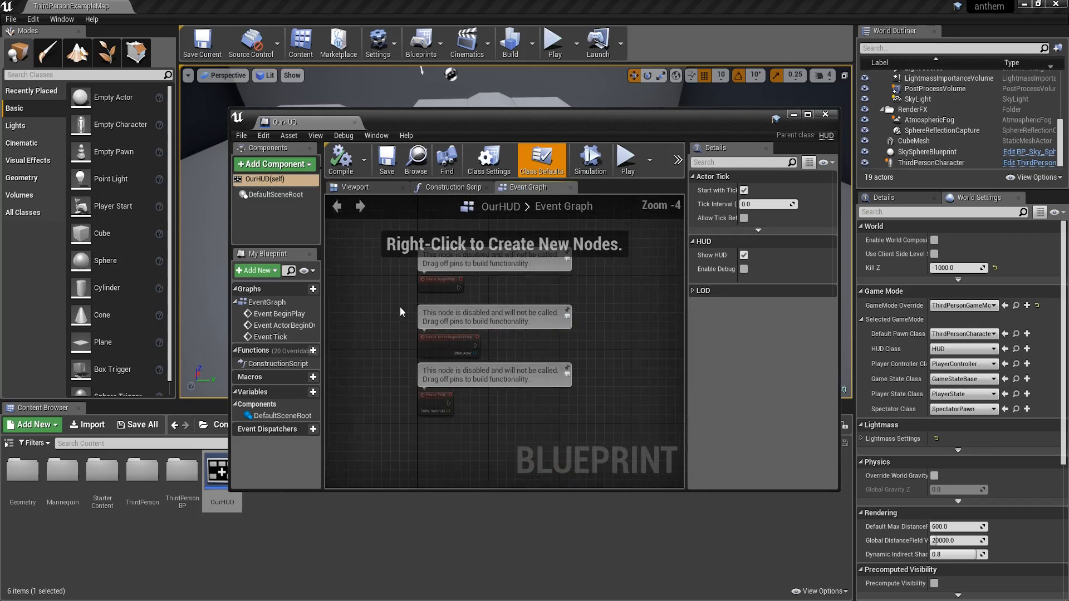
{"action": "left_click", "coordinate": [825, 115]}
Set the HUD Class of the selected game mode to OurHUD
{"action": "left_click", "coordinate": [285, 476]}
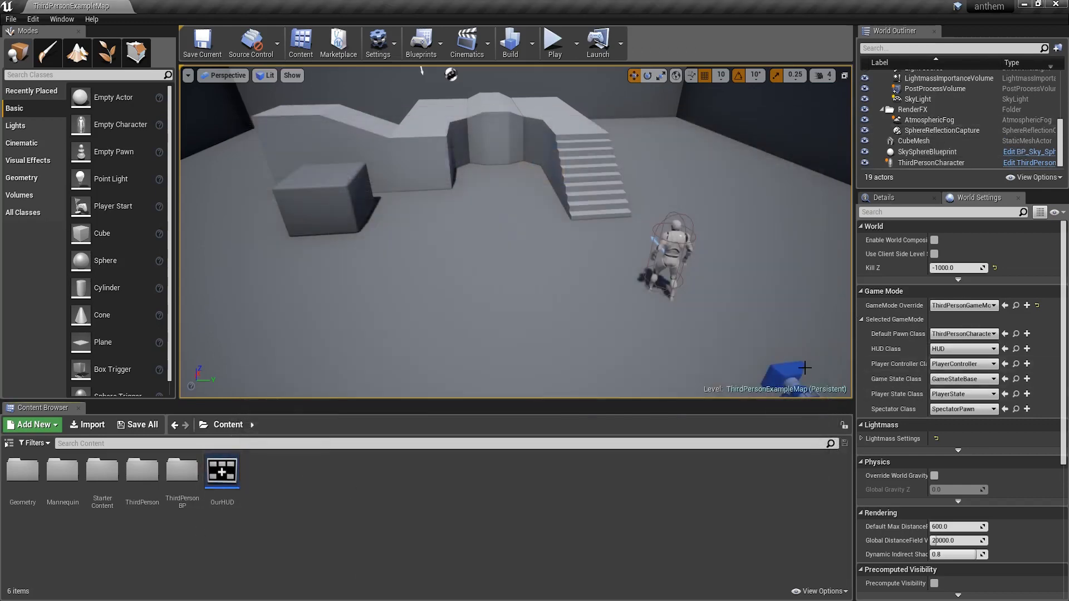
{"action": "left_click", "coordinate": [956, 350]}
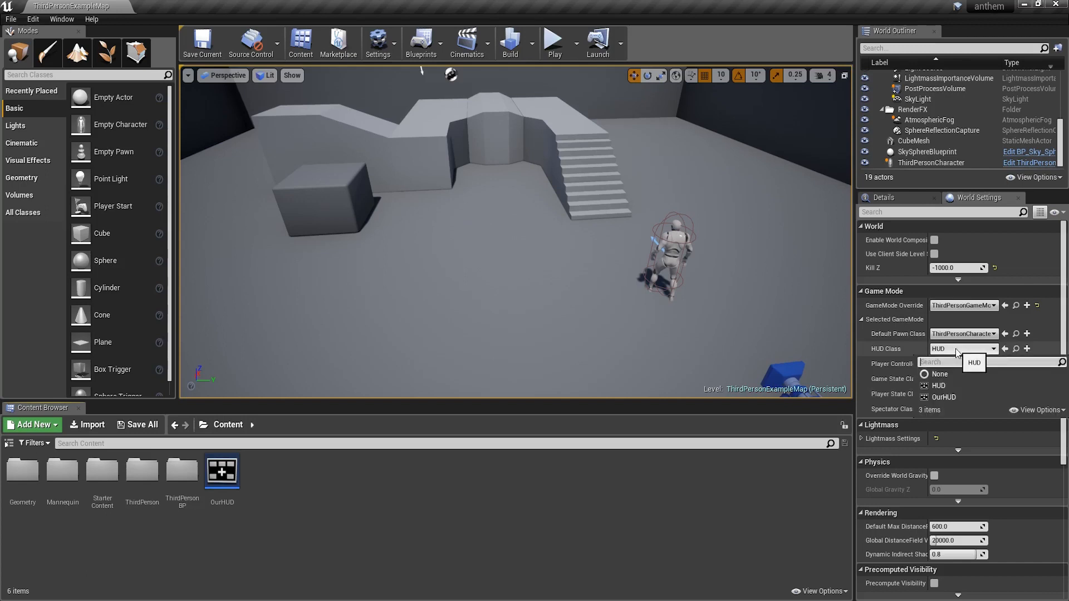
{"action": "left_click", "coordinate": [940, 397]}
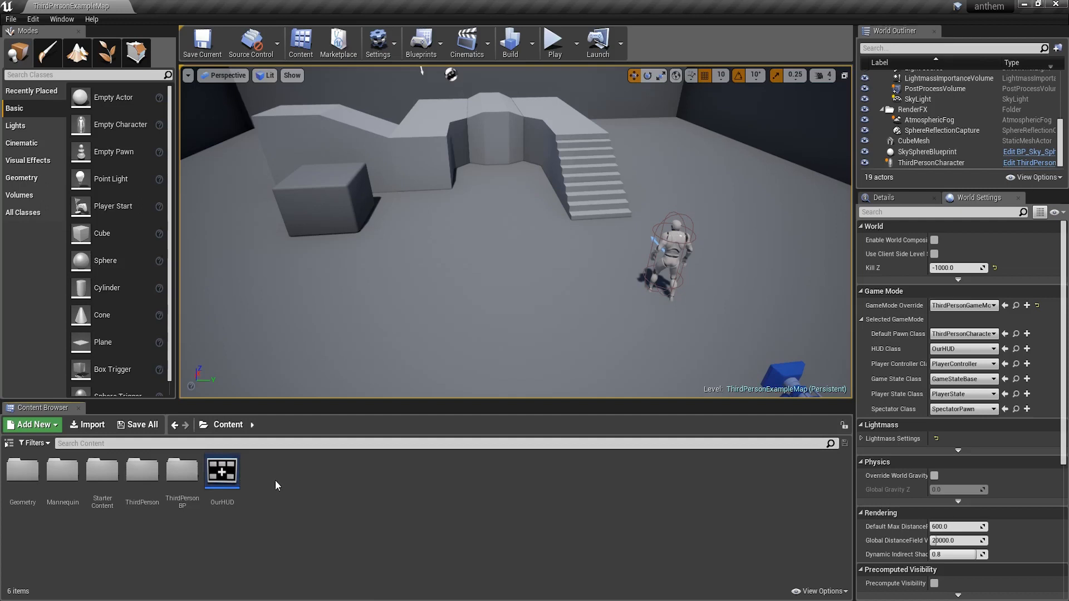
Create a Widget Blueprint named MainHUD in the Content folder and save it together with the modified ThirdPersonGameMode
{"action": "right_click", "coordinate": [263, 467]}
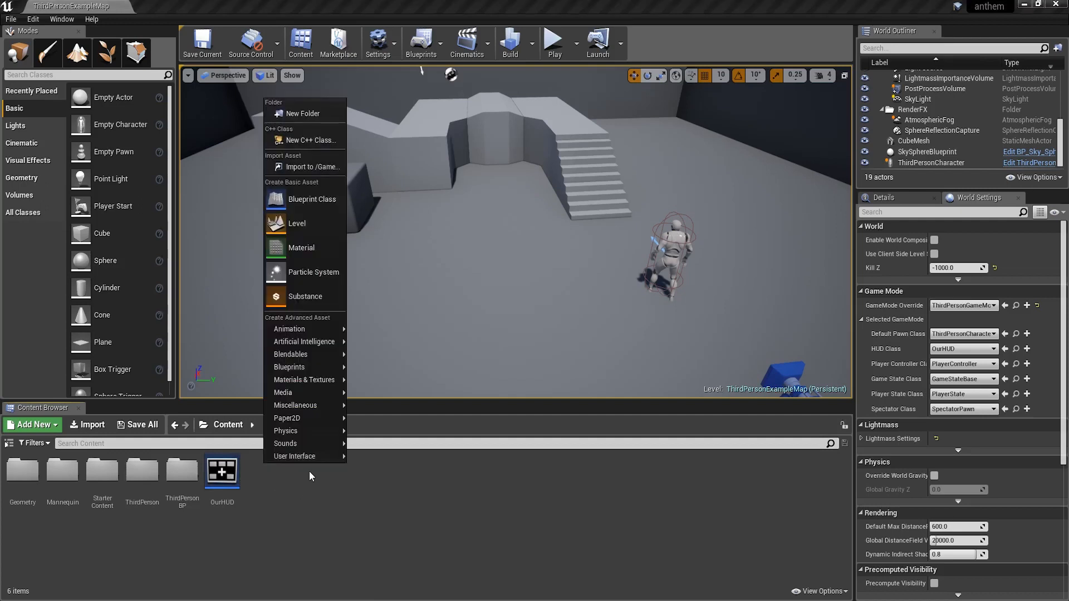
{"action": "mouse_move", "coordinate": [315, 460]}
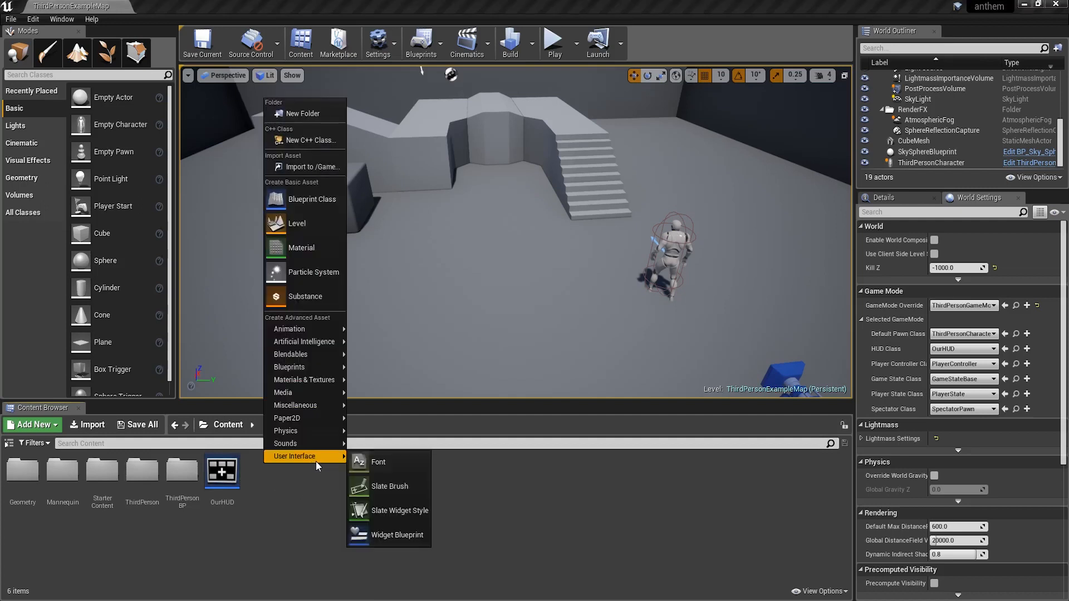
{"action": "left_click", "coordinate": [400, 535]}
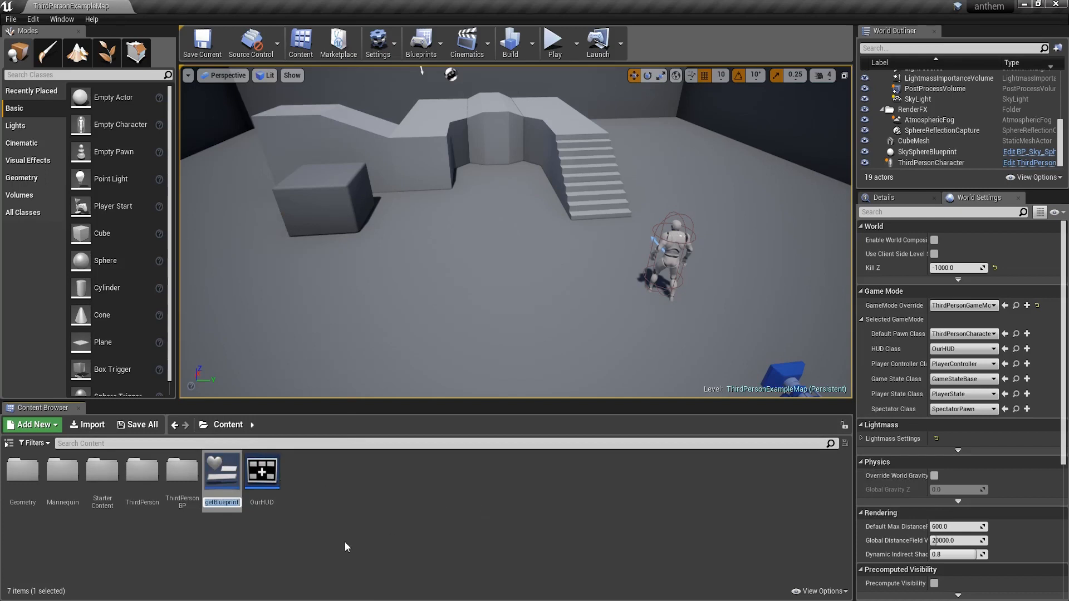
{"action": "type", "text": "MainHUD"}
{"action": "key", "text": "Return"}
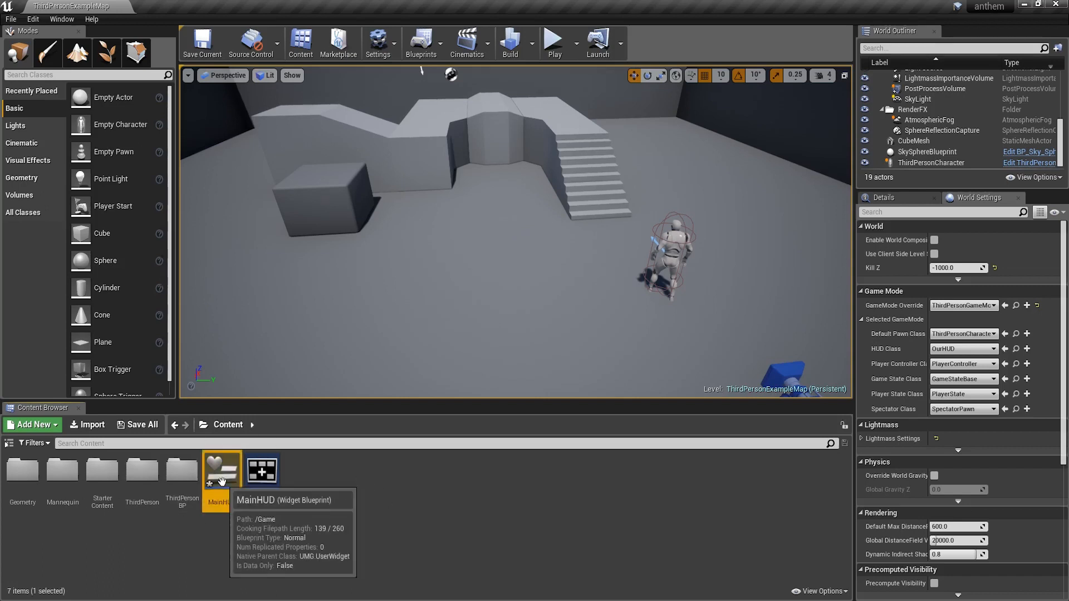
{"action": "left_click", "coordinate": [137, 425]}
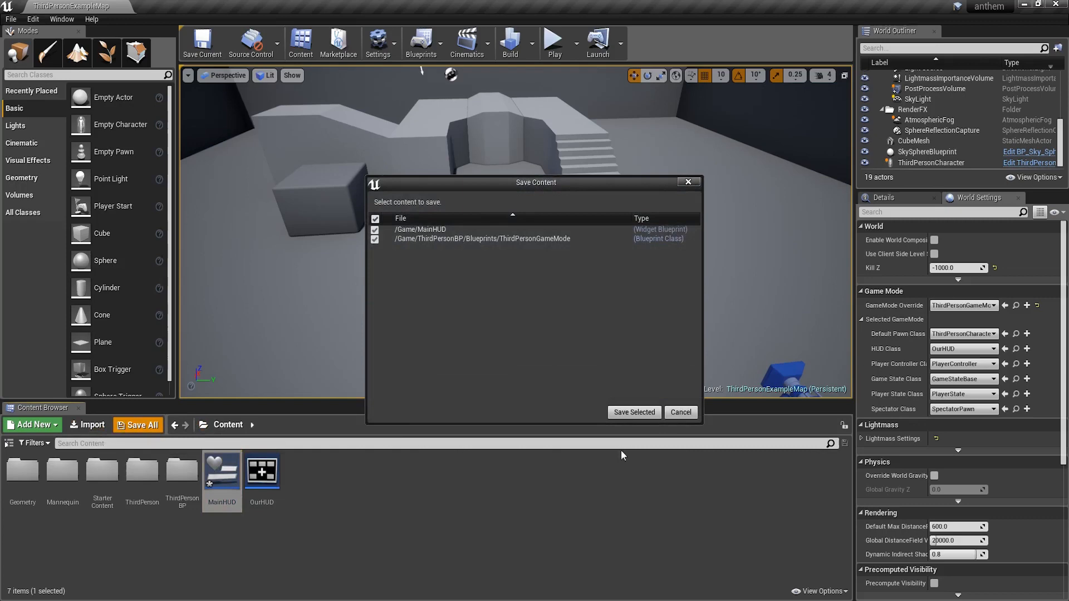
{"action": "left_click", "coordinate": [656, 412]}
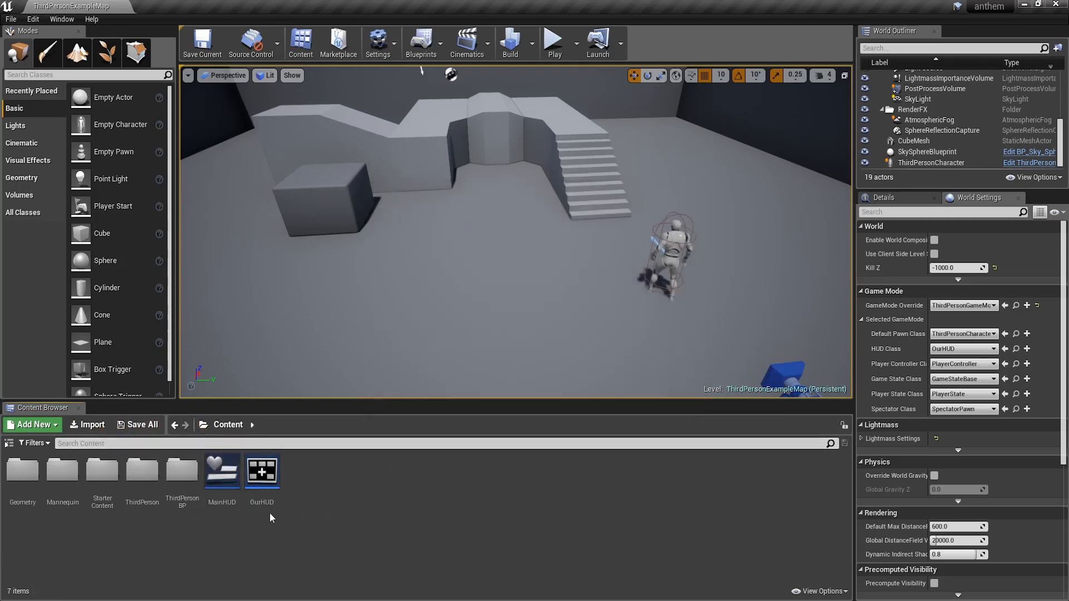
Open the MainHUD widget for editing and dock its editor beside the ThirdPersonExampleMap tab
{"action": "left_click", "coordinate": [226, 480]}
{"action": "double_click", "coordinate": [227, 483]}
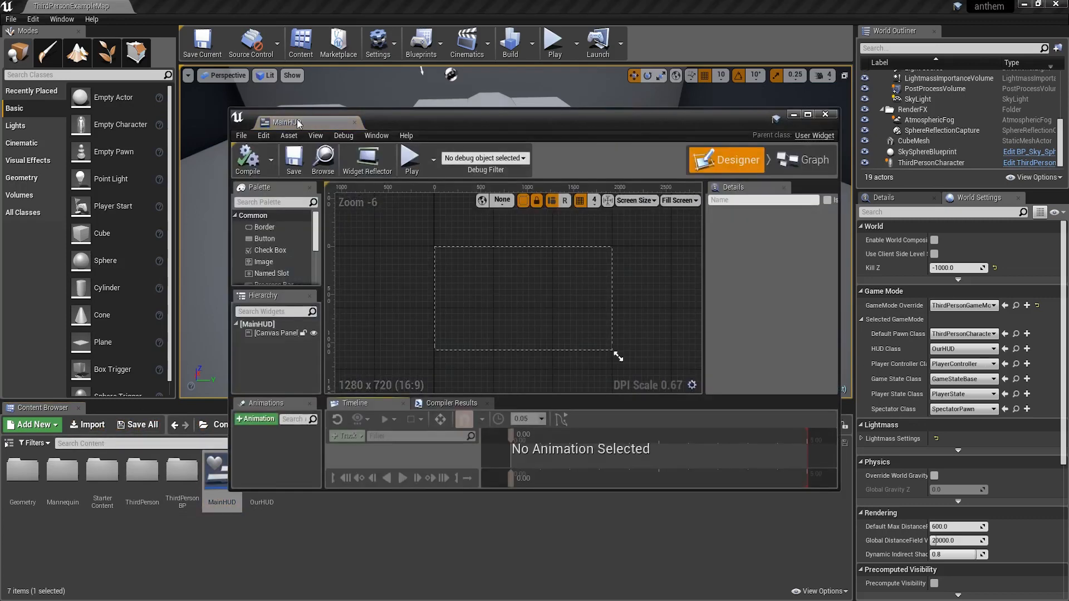
{"action": "left_click_drag", "start_coordinate": [296, 119], "coordinate": [189, 7]}
{"action": "scroll", "coordinate": [416, 206], "scroll_direction": "up", "scroll_amount": 3}
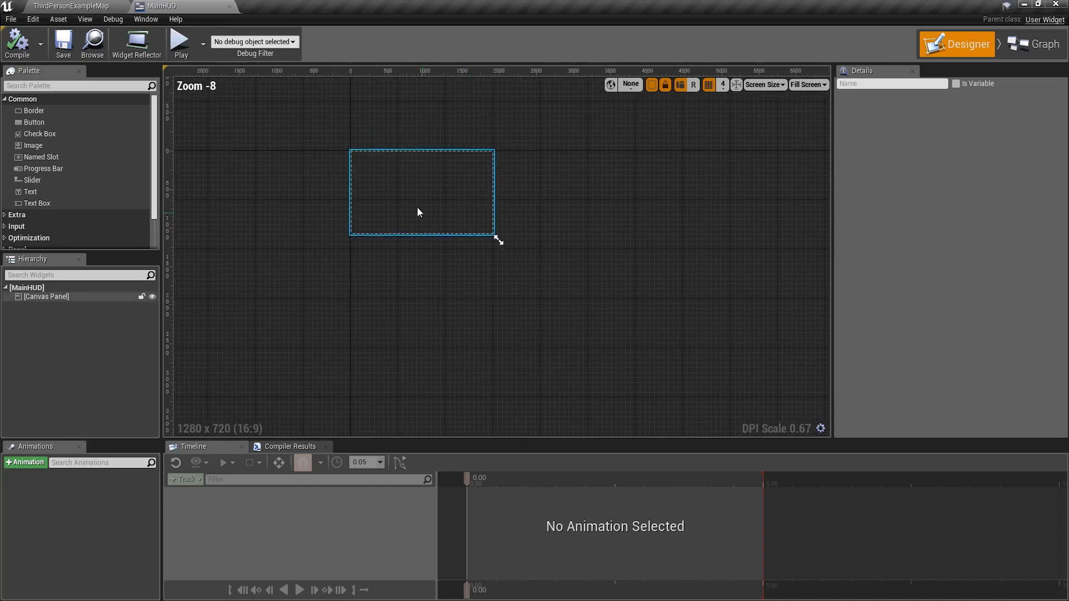
{"action": "right_click_drag", "start_coordinate": [439, 167], "coordinate": [496, 231]}
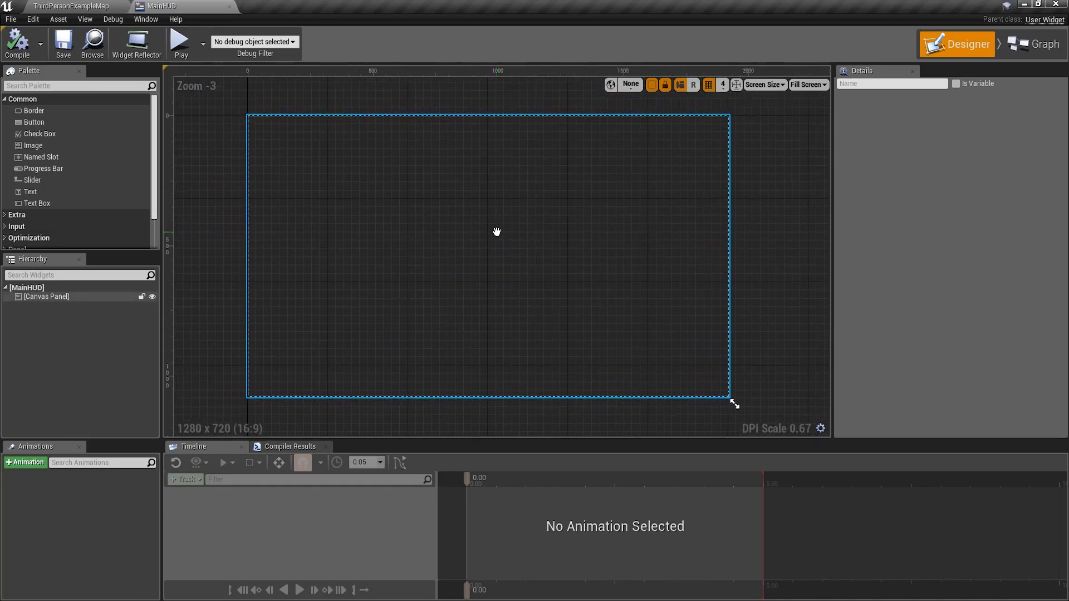
Select the canvas panel of MainHUD and examine the Screen Size presets for phones, tablets, laptops, monitors and televisions
{"action": "left_click", "coordinate": [678, 283]}
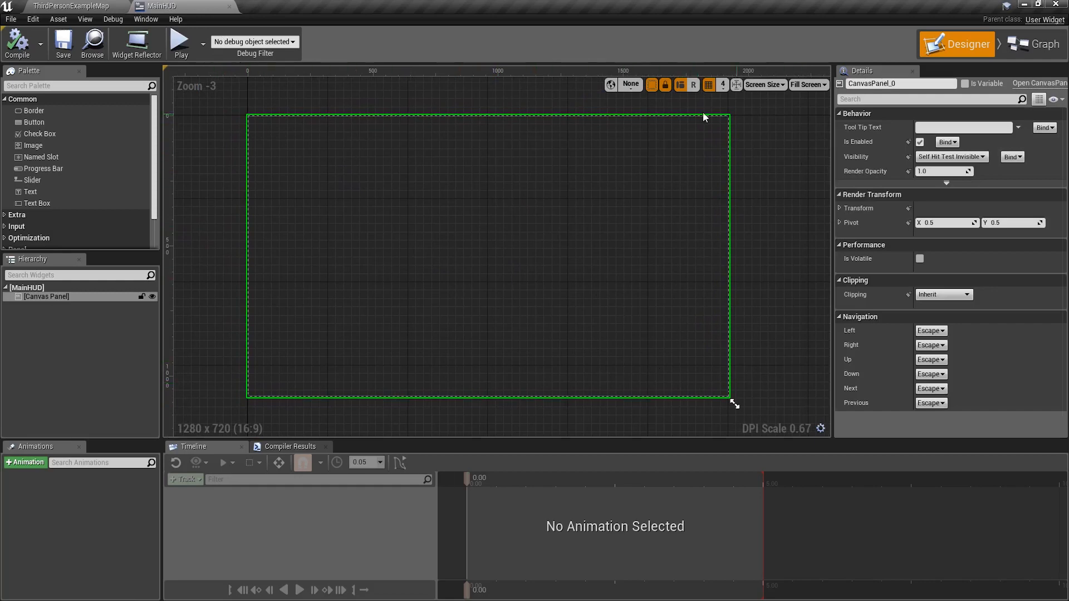
{"action": "left_click", "coordinate": [764, 84]}
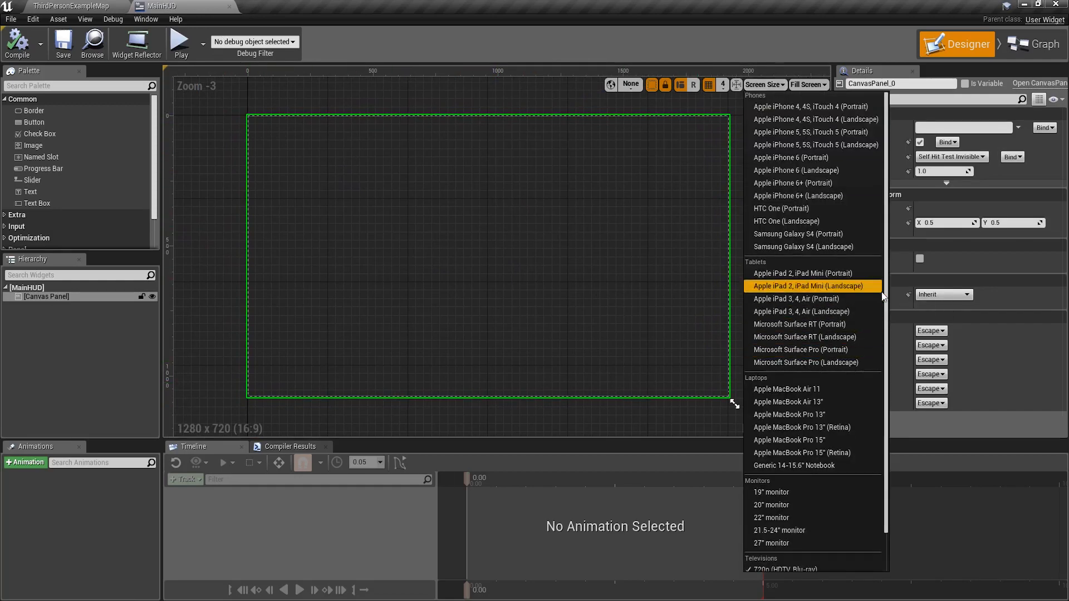
{"action": "scroll", "coordinate": [885, 334], "scroll_direction": "down", "scroll_amount": 2}
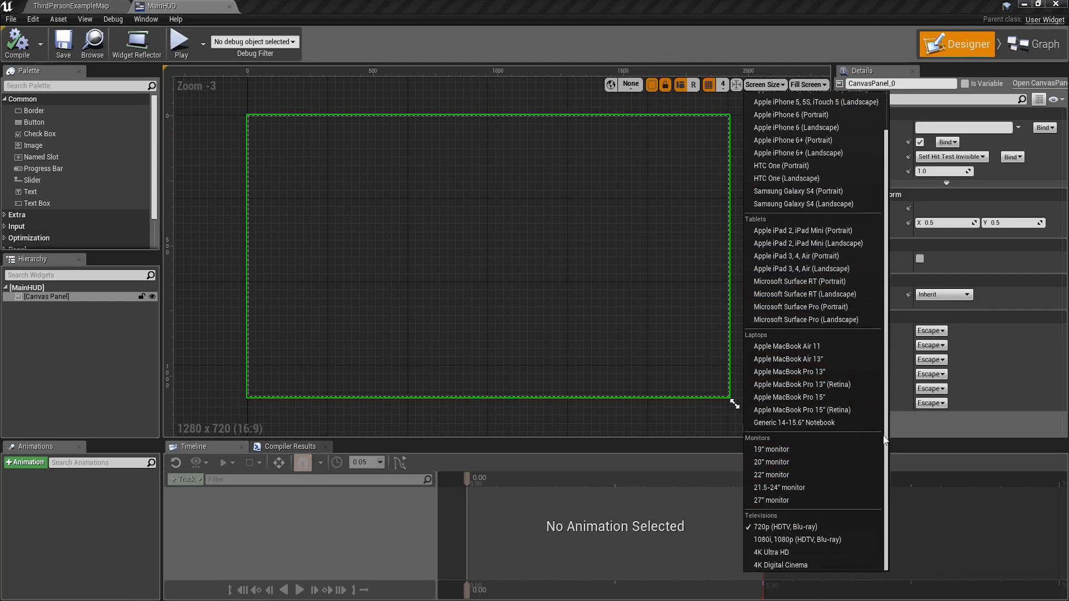
{"action": "scroll", "coordinate": [887, 432], "scroll_direction": "up", "scroll_amount": 1}
{"action": "left_click_drag", "start_coordinate": [887, 432], "coordinate": [891, 392]}
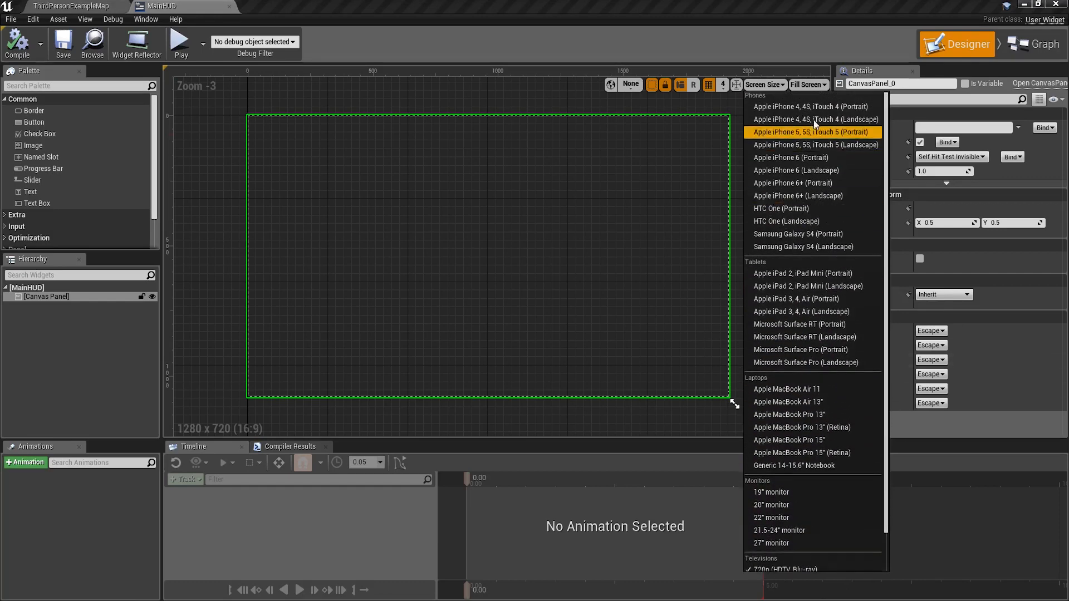
{"action": "left_click", "coordinate": [449, 105]}
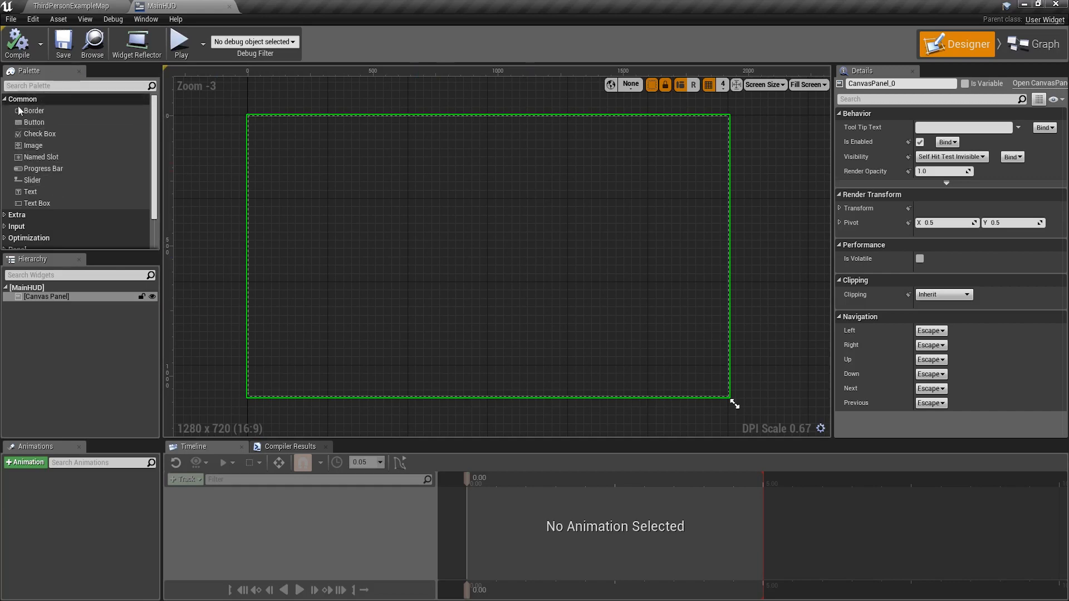
{"action": "left_click", "coordinate": [771, 238]}
{"action": "left_click", "coordinate": [473, 181]}
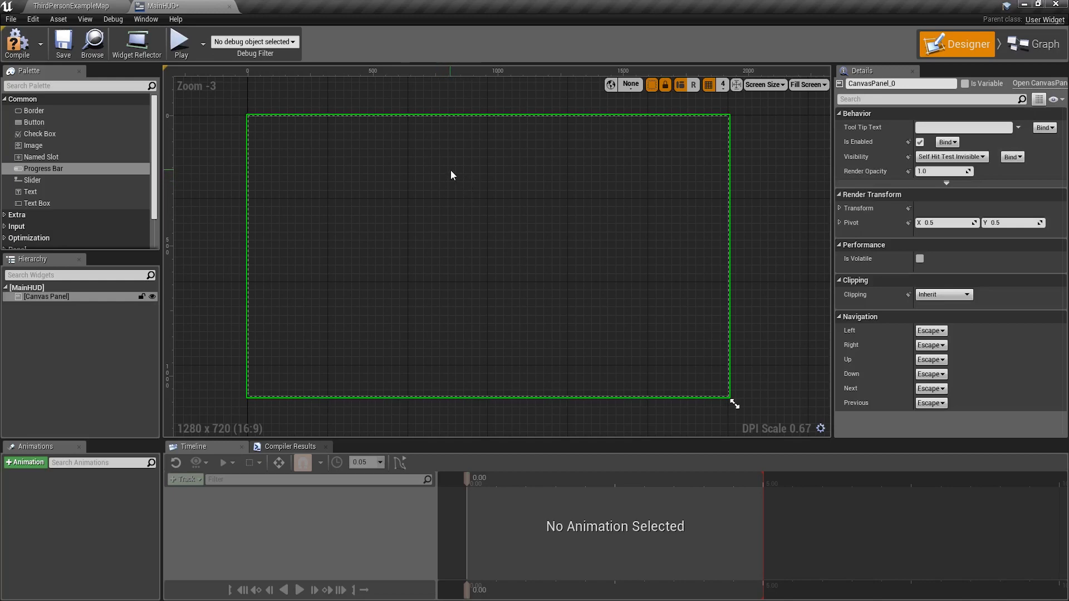
Place an Image widget near the canvas's upper middle at about X 928, Y 84, and save MainHUD
{"action": "left_click", "coordinate": [32, 145]}
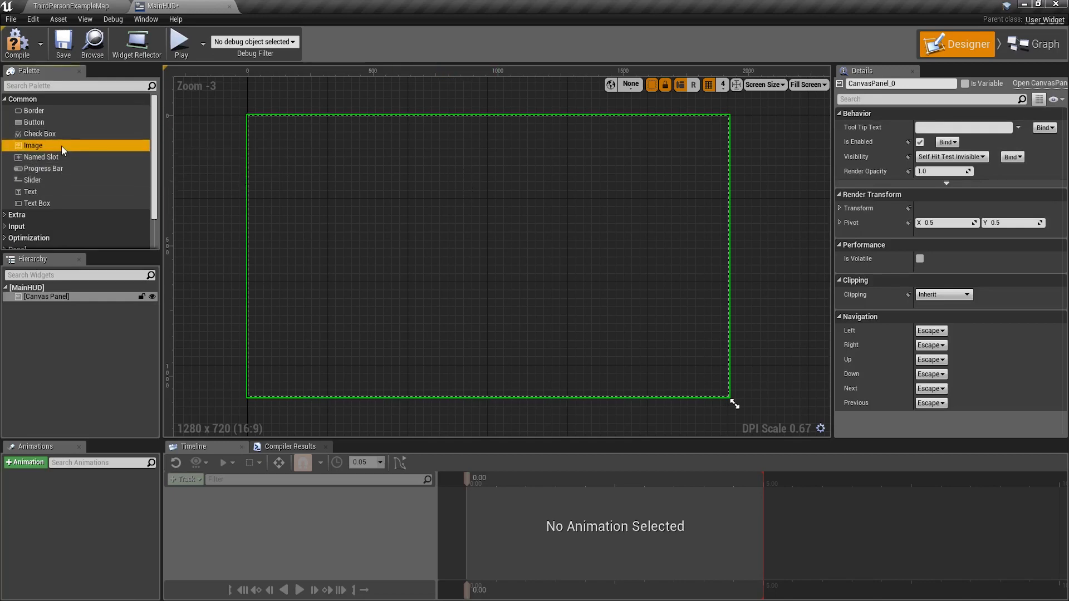
{"action": "left_click_drag", "start_coordinate": [32, 149], "coordinate": [492, 150]}
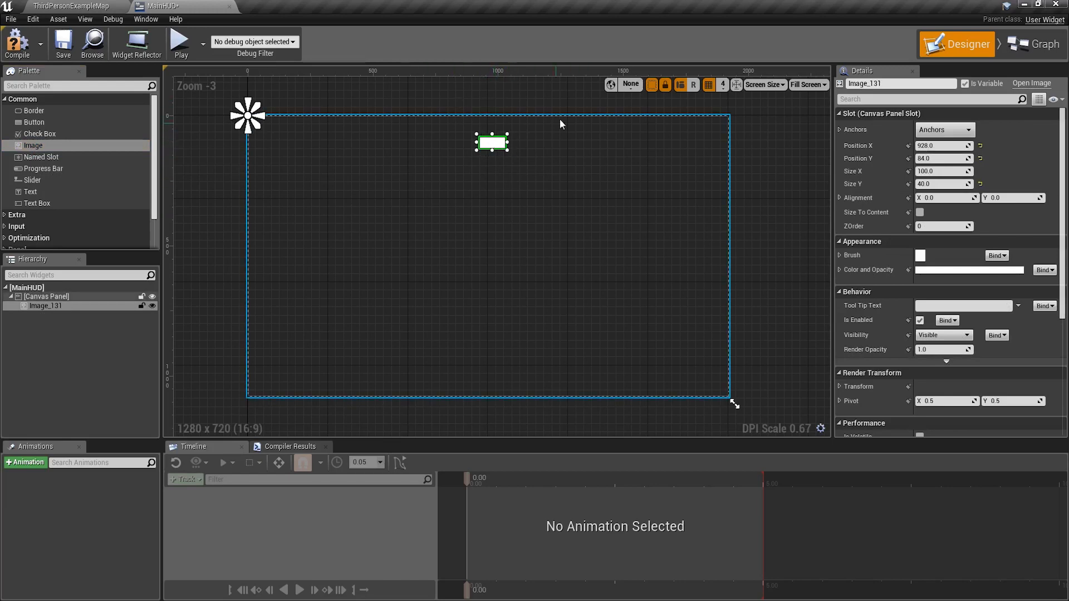
{"action": "left_click", "coordinate": [63, 43]}
Return to the level editor and create a folder named Video in the Content folder
{"action": "left_click", "coordinate": [93, 8]}
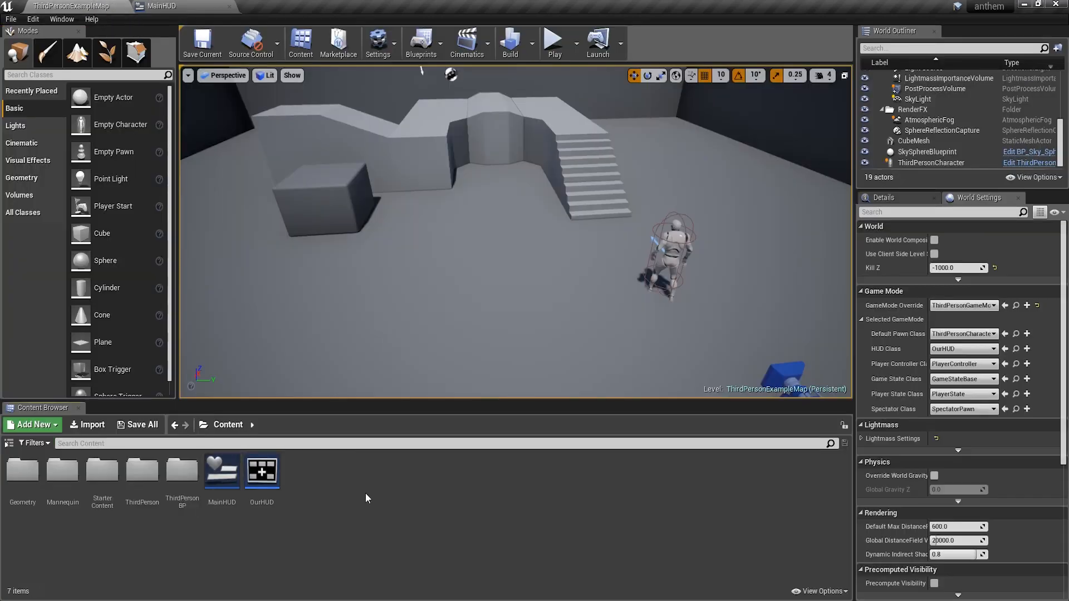
{"action": "right_click", "coordinate": [312, 492]}
{"action": "left_click", "coordinate": [346, 136]}
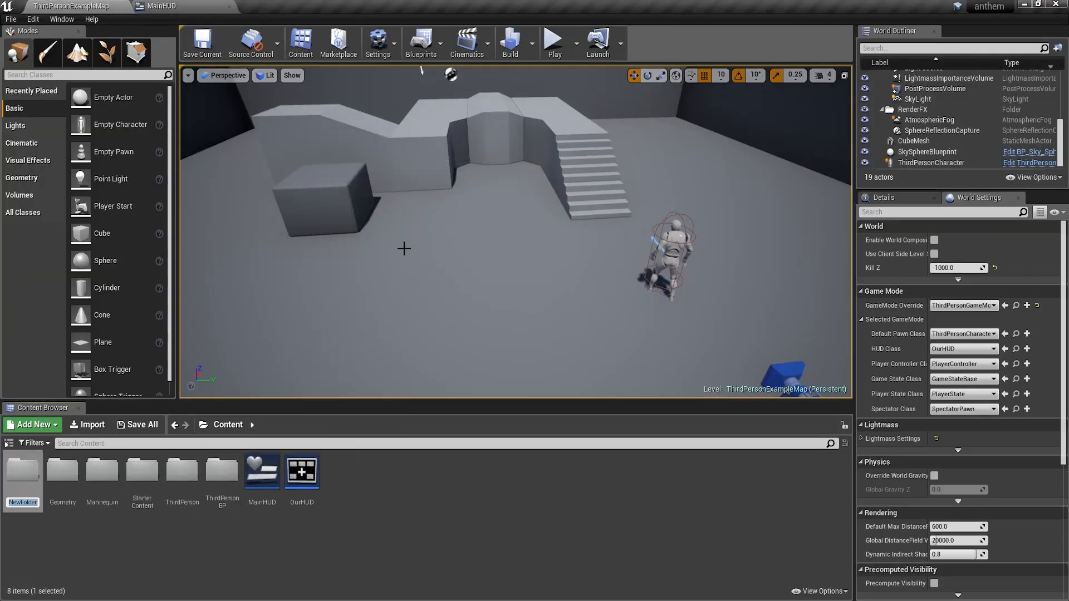
{"action": "type", "text": "Video"}
{"action": "key", "text": "Return"}
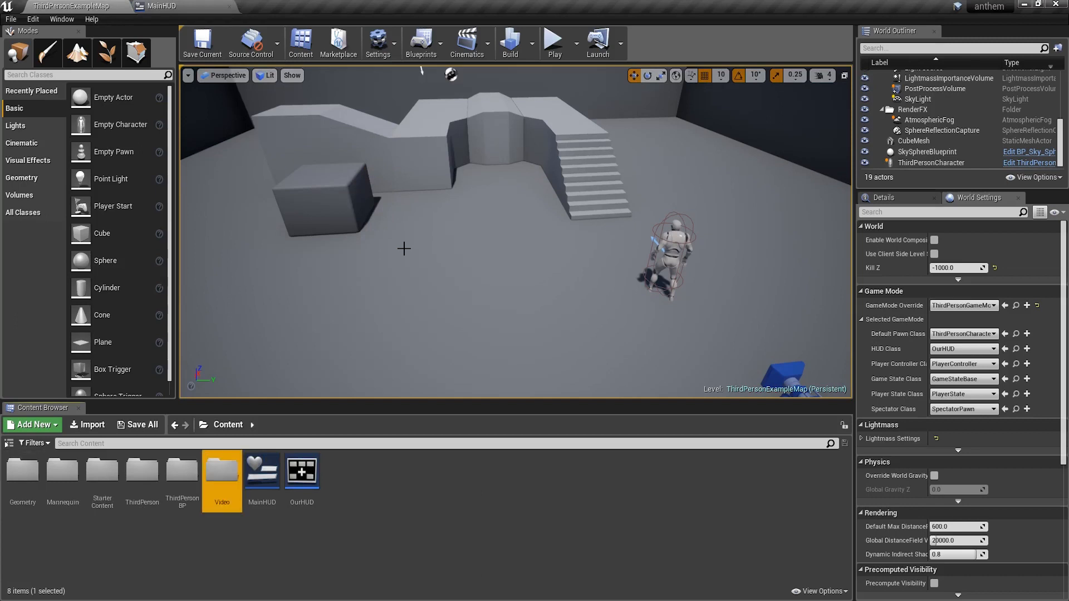
Import the Anthem_Logo video from the Desktop into the Video folder and save the imported asset
{"action": "key", "text": "Return"}
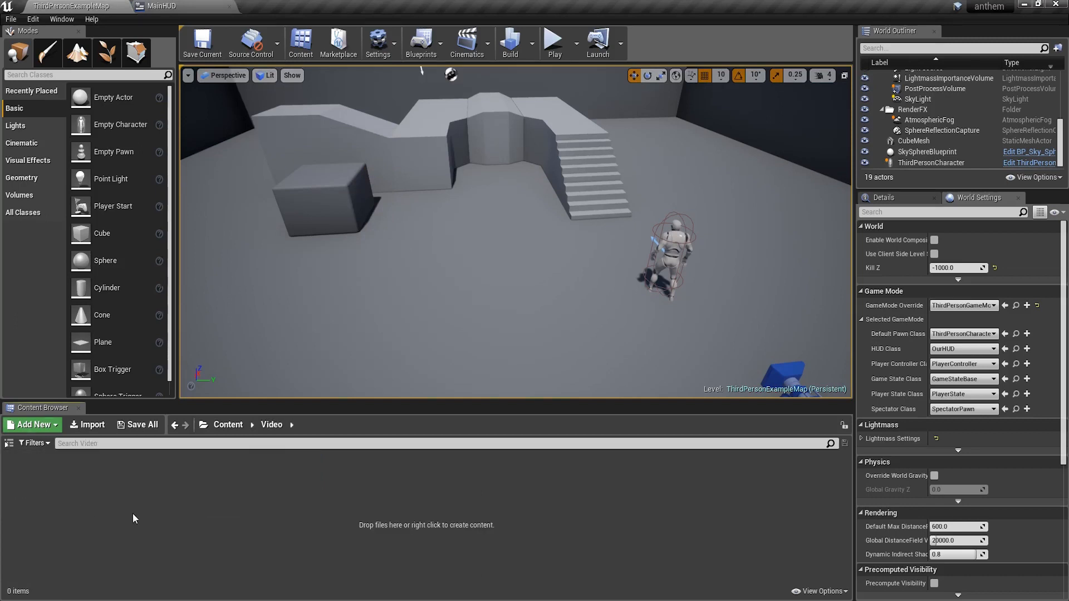
{"action": "left_click", "coordinate": [87, 425]}
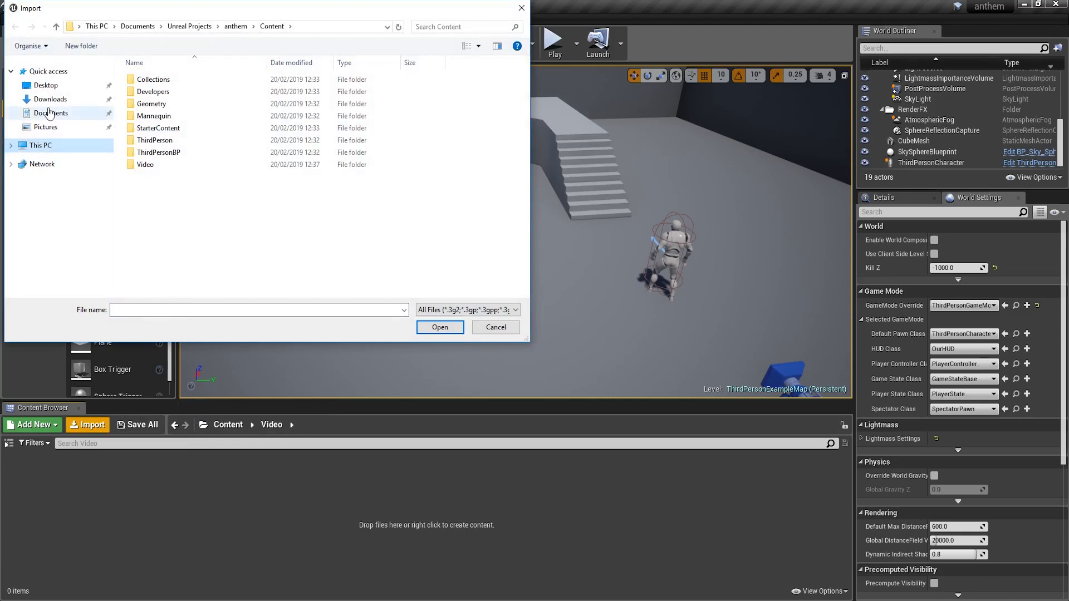
{"action": "left_click", "coordinate": [45, 85]}
{"action": "left_click", "coordinate": [153, 70]}
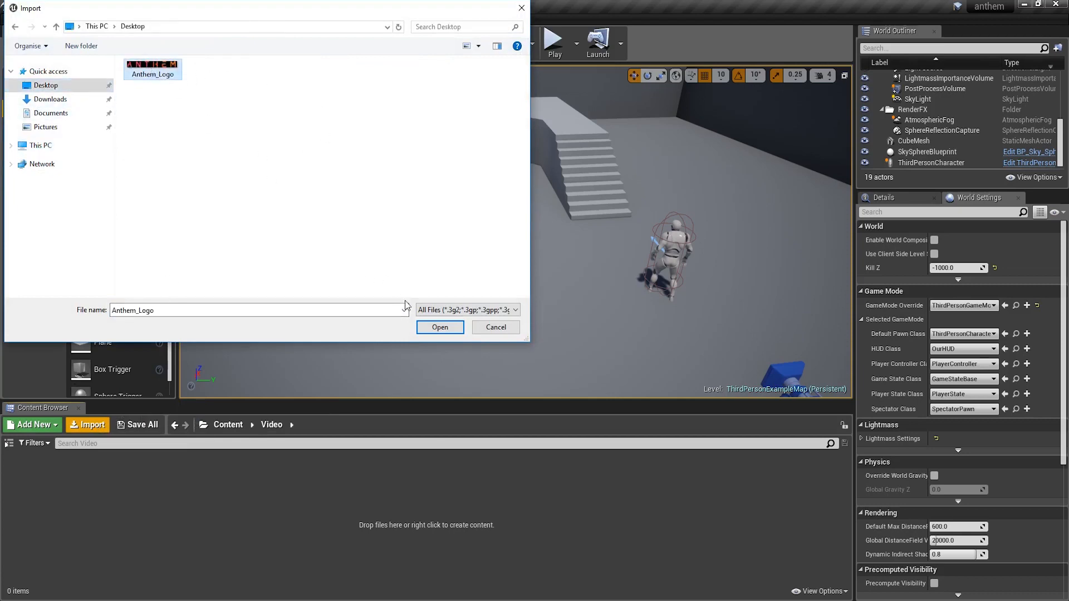
{"action": "left_click", "coordinate": [440, 327]}
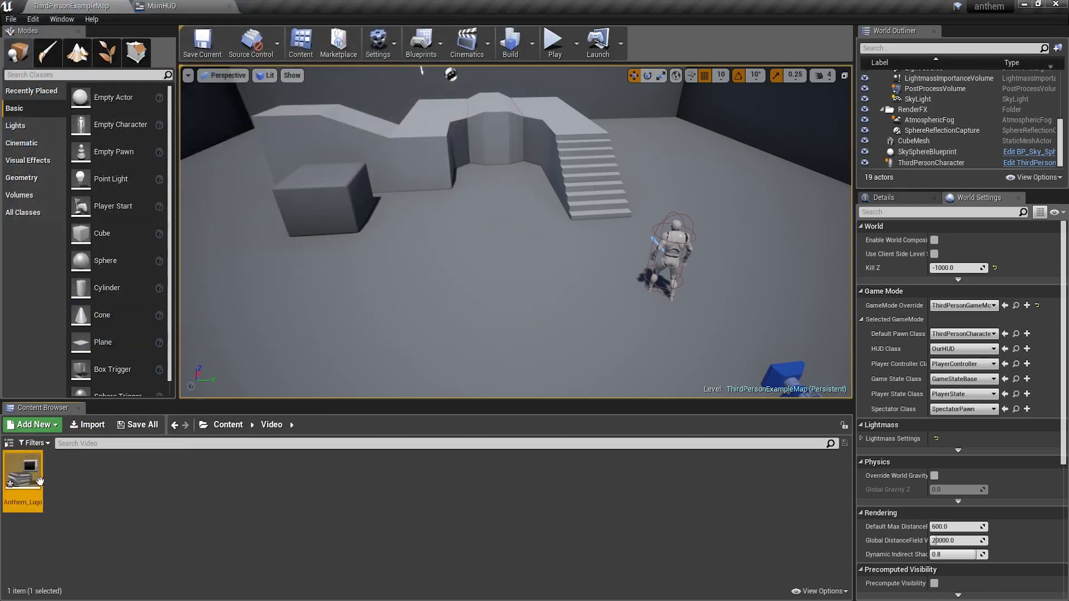
{"action": "left_click", "coordinate": [158, 431]}
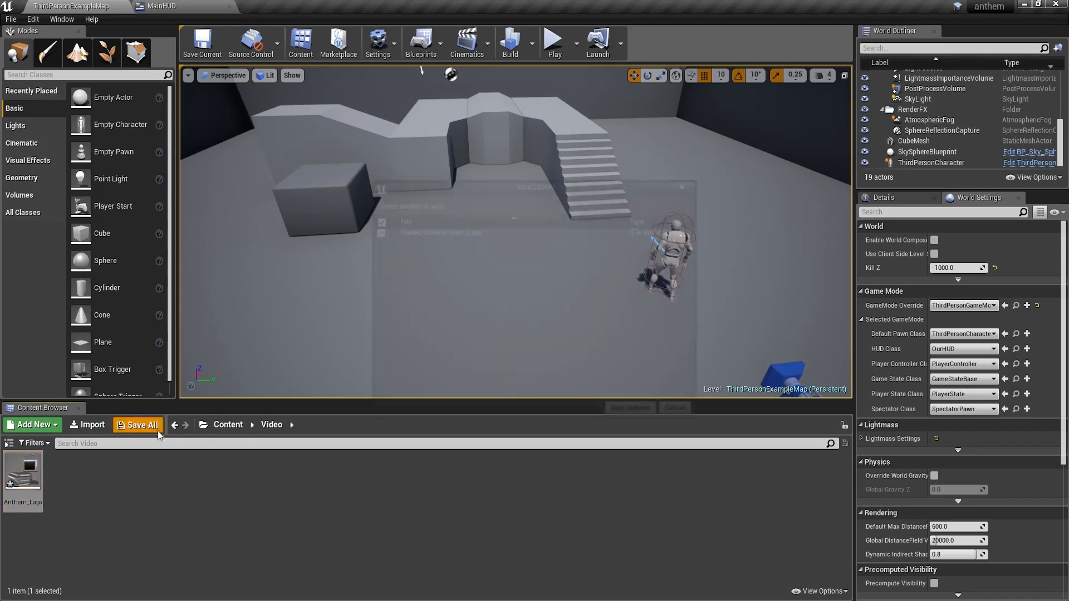
{"action": "left_click", "coordinate": [632, 410]}
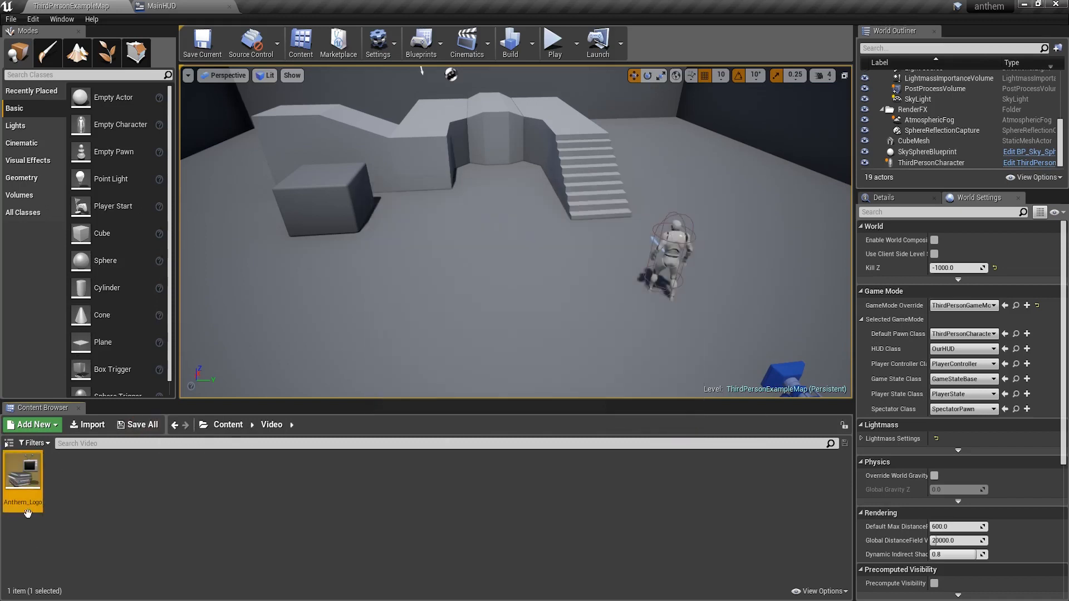
Create a Media Player asset in the Video folder together with its linked video output MediaTexture
{"action": "right_click", "coordinate": [65, 473]}
{"action": "mouse_move", "coordinate": [158, 402]}
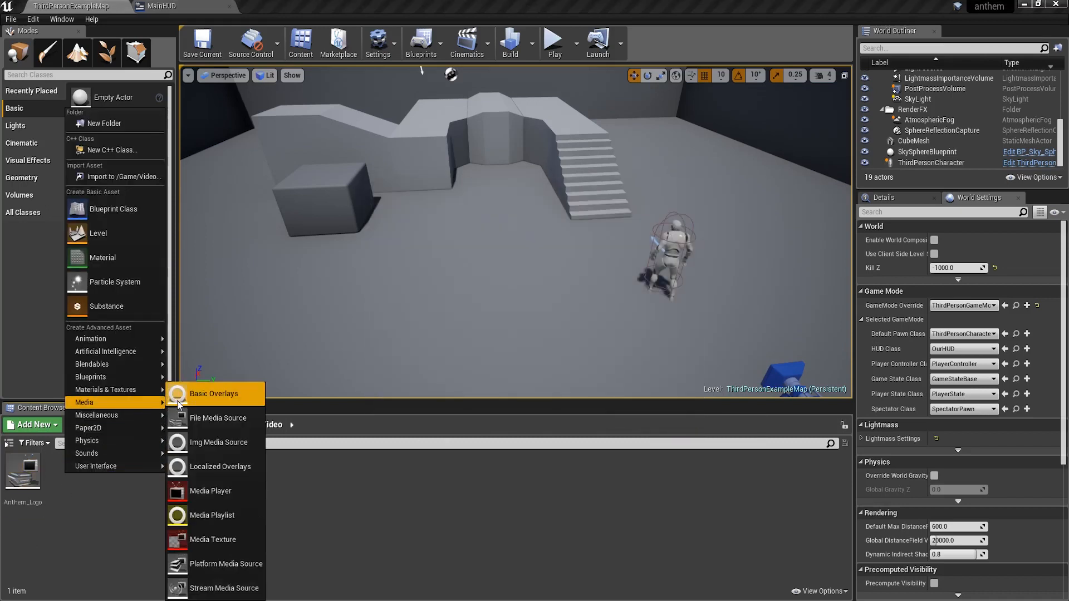
{"action": "left_click", "coordinate": [220, 491]}
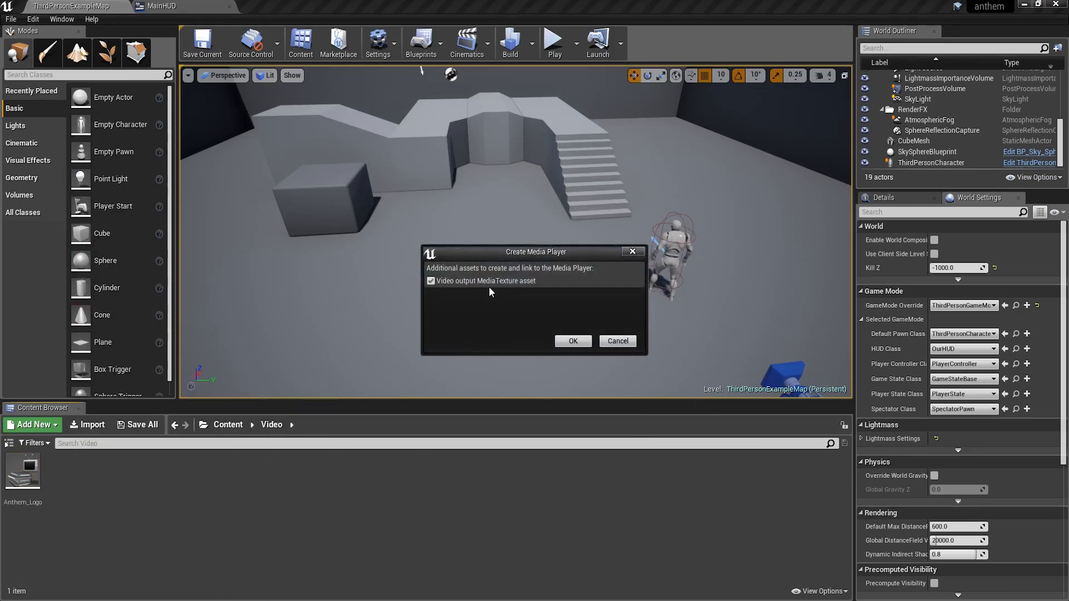
{"action": "left_click", "coordinate": [573, 341]}
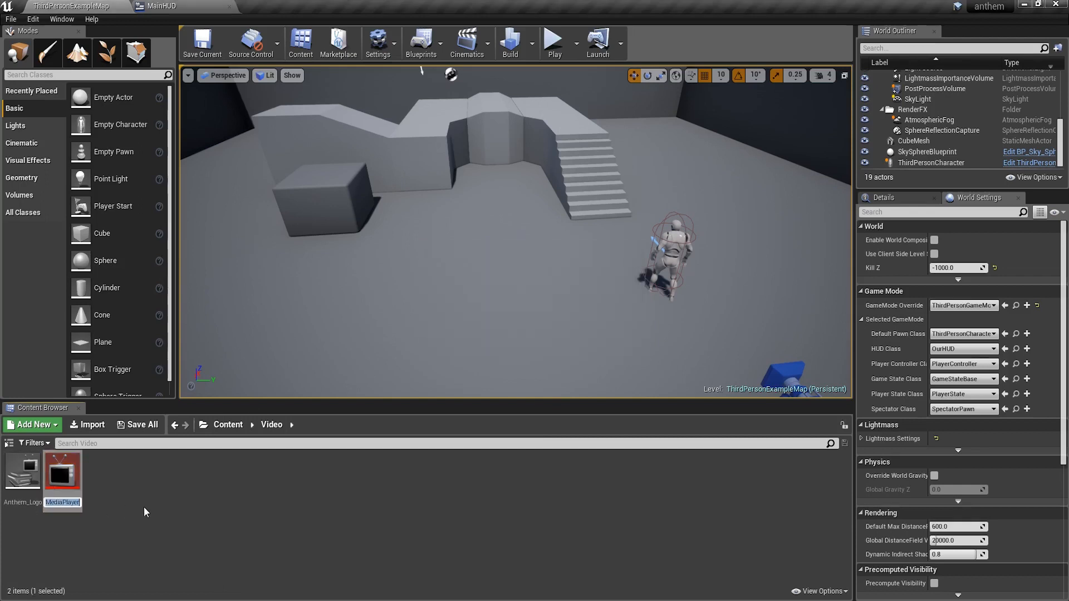
Name the new media player Anthem_L and save it together with its media texture
{"action": "type", "text": "Anthem"}
{"action": "type", "text": "_logo"}
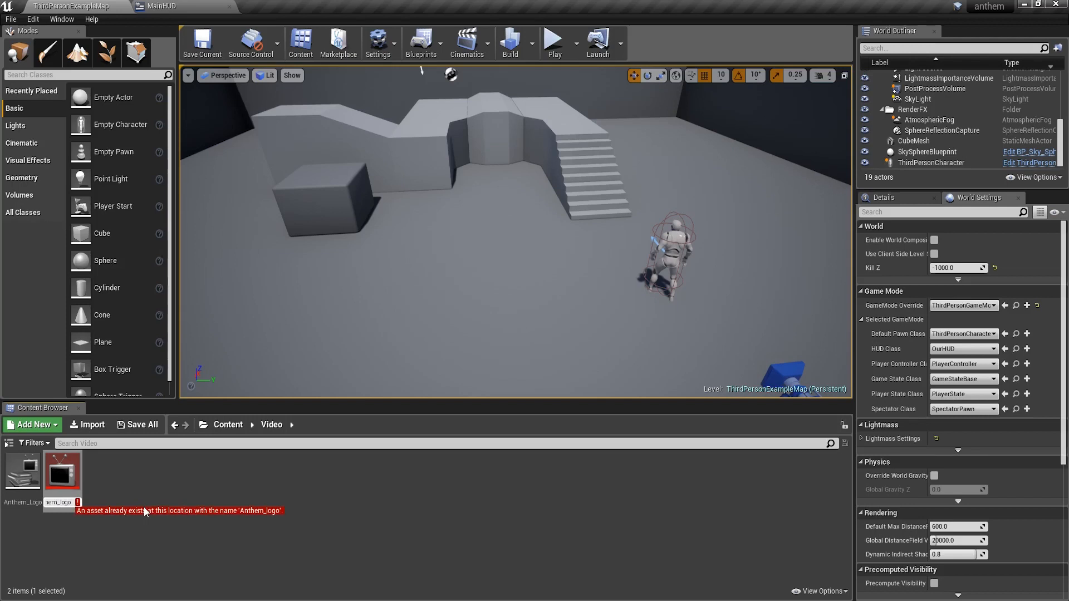
{"action": "key", "text": "BackSpace"}
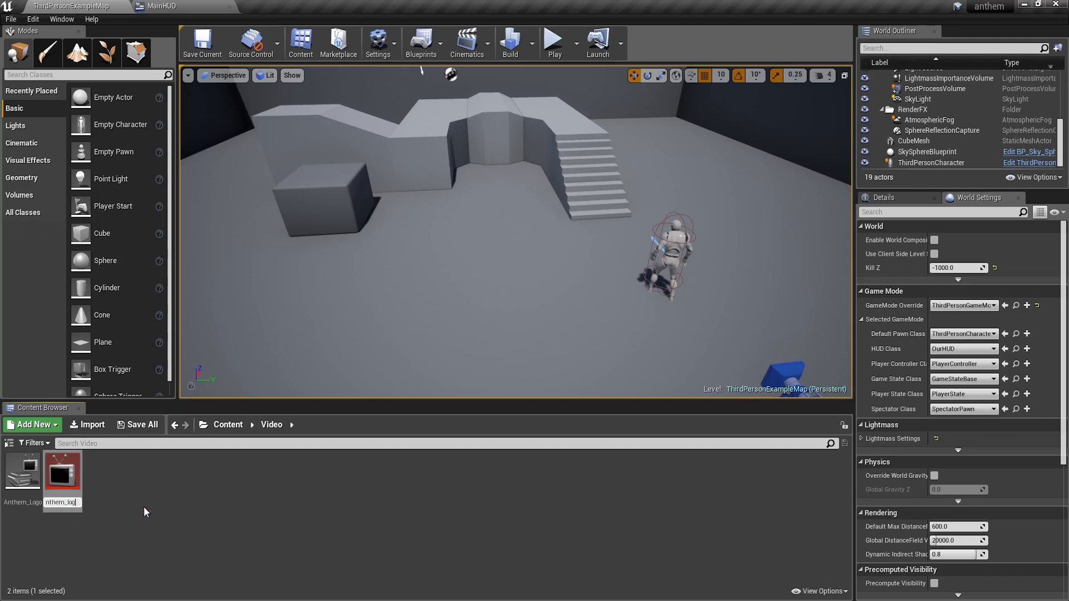
{"action": "key", "text": "BackSpace"}
{"action": "key", "text": "BackSpace"}
{"action": "key", "text": "BackSpace"}
{"action": "type", "text": "L"}
{"action": "key", "text": "Return"}
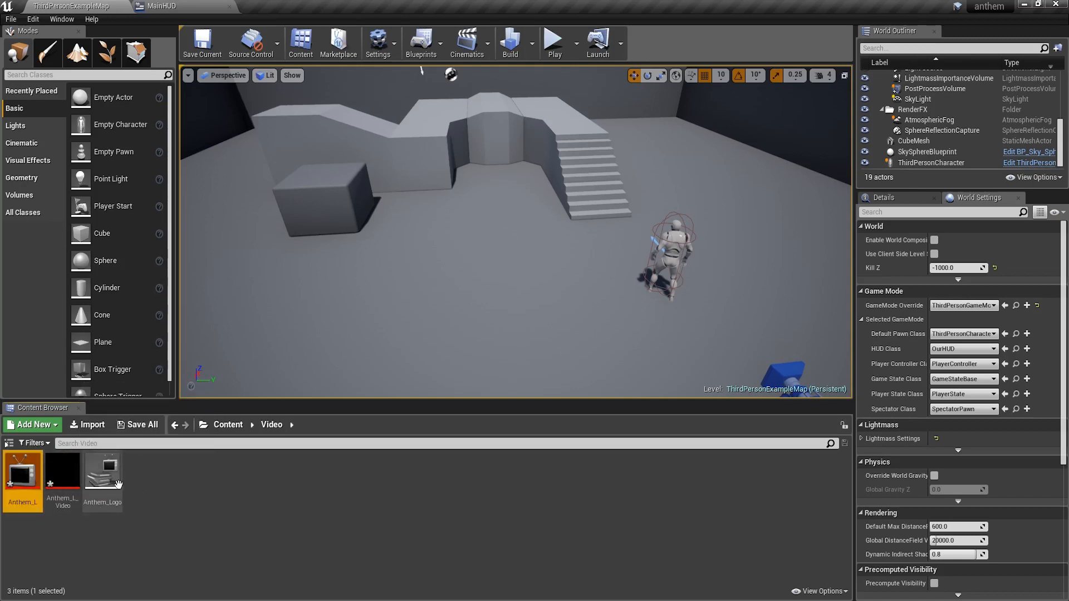
{"action": "left_click", "coordinate": [138, 425]}
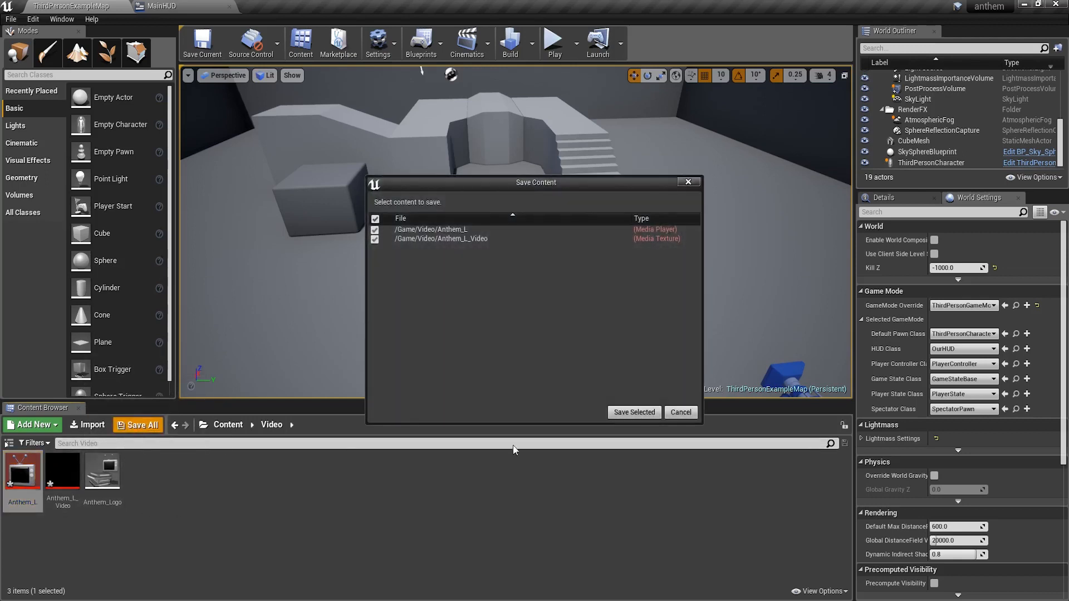
{"action": "left_click", "coordinate": [636, 414]}
{"action": "left_click", "coordinate": [206, 519]}
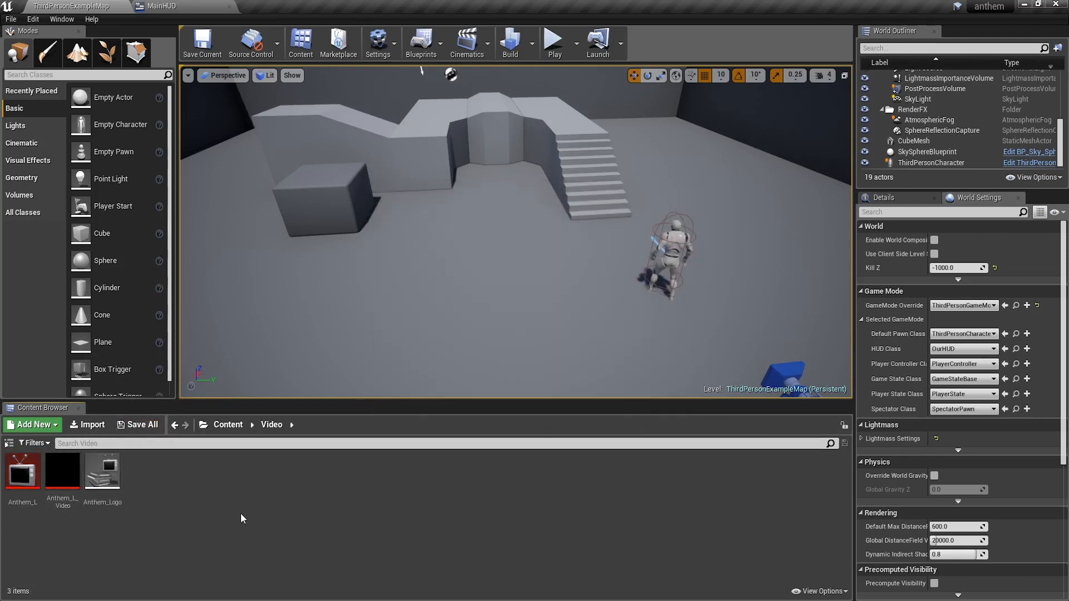
Load the Anthem_Logo source in the Anthem_L media player with Loop enabled, and save and close the player
{"action": "double_click", "coordinate": [32, 482]}
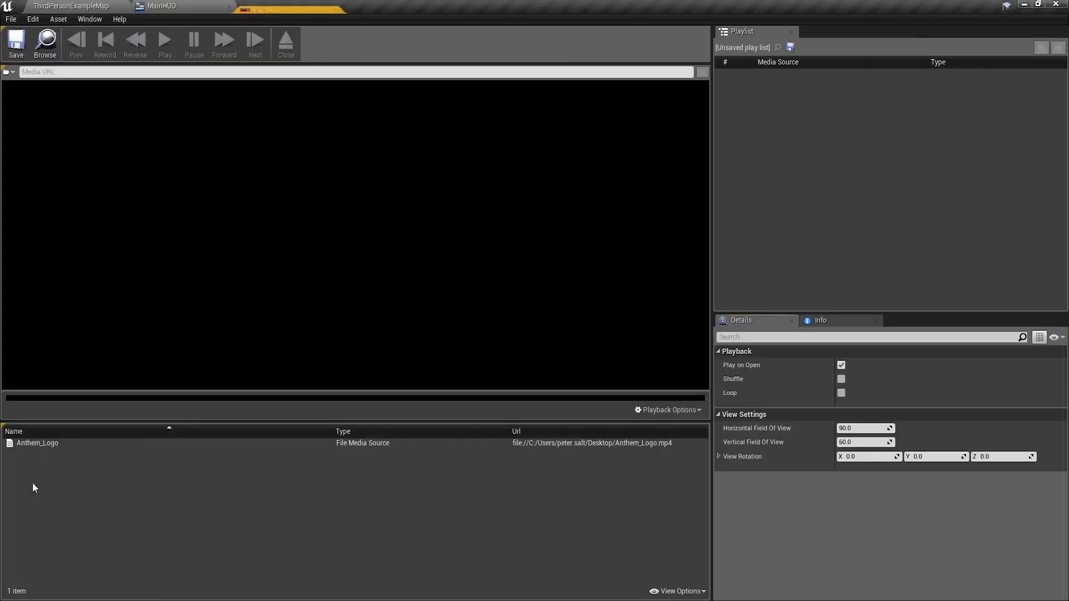
{"action": "double_click", "coordinate": [34, 442]}
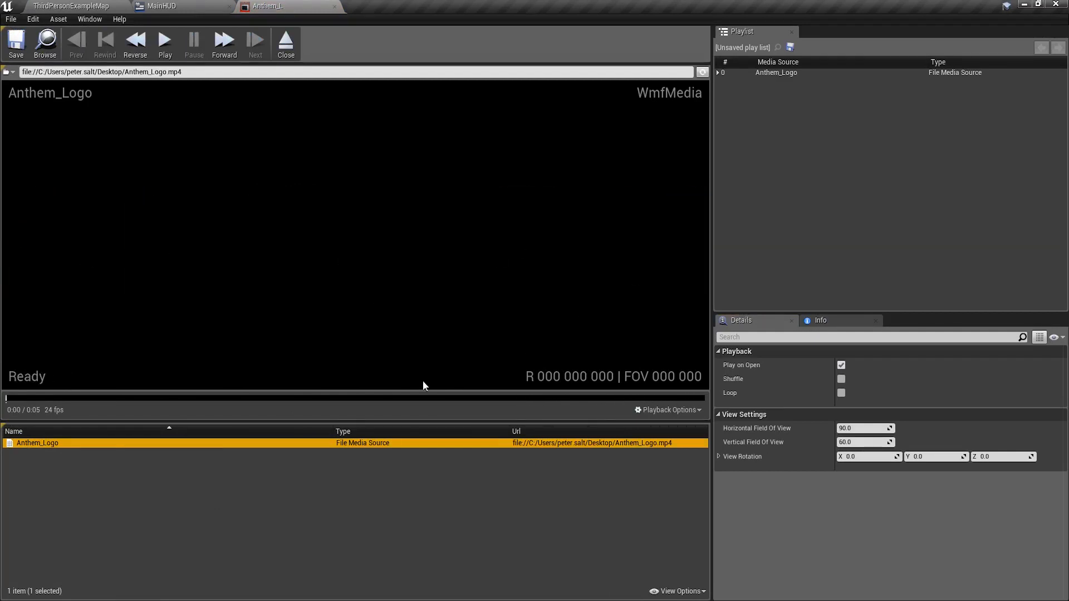
{"action": "left_click", "coordinate": [841, 393]}
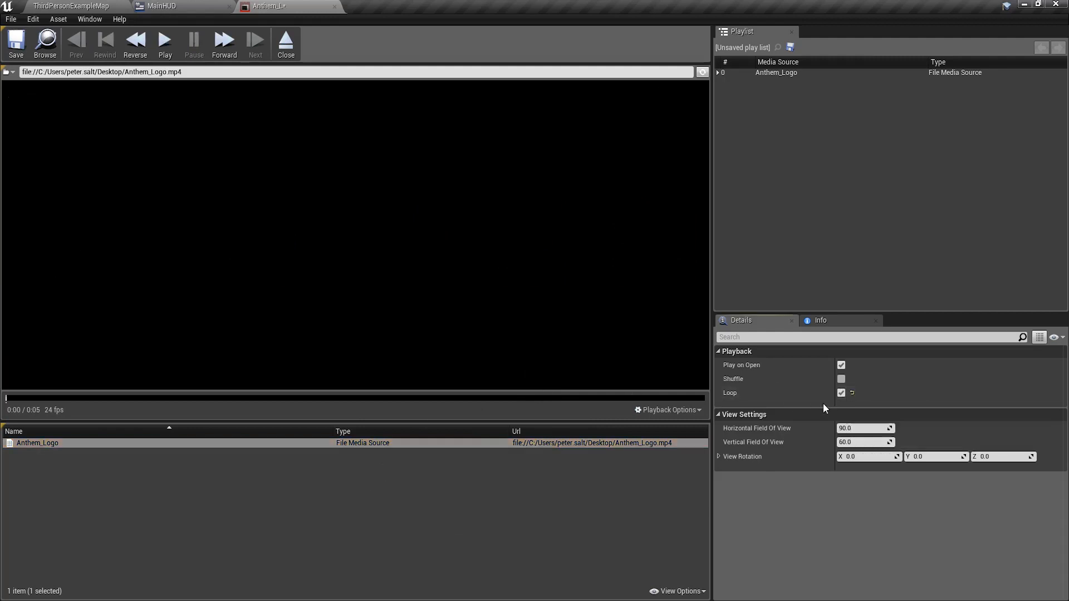
{"action": "left_click", "coordinate": [17, 43]}
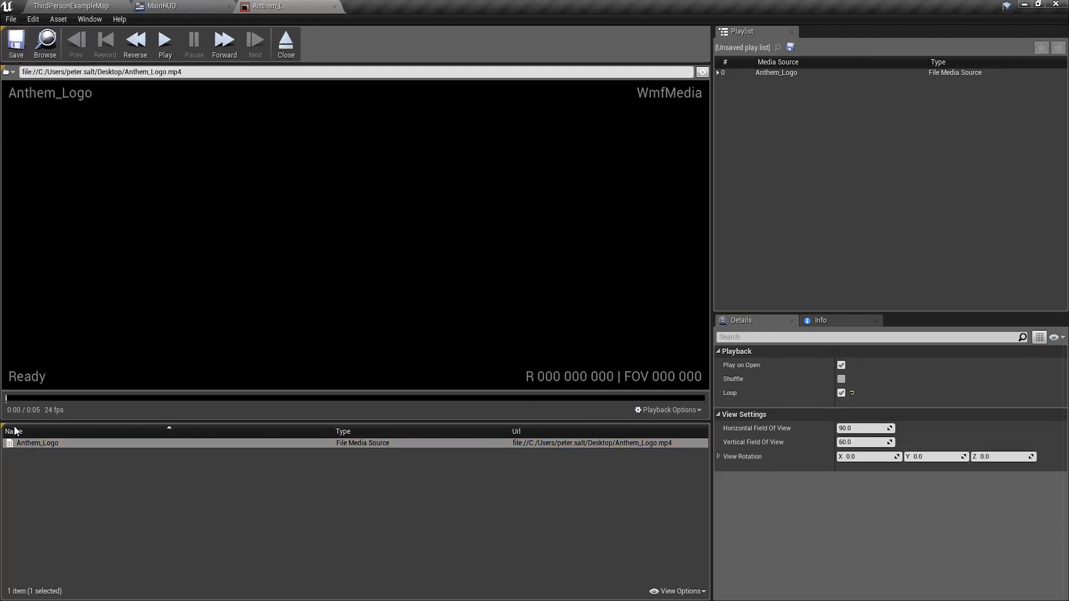
{"action": "left_click", "coordinate": [334, 7]}
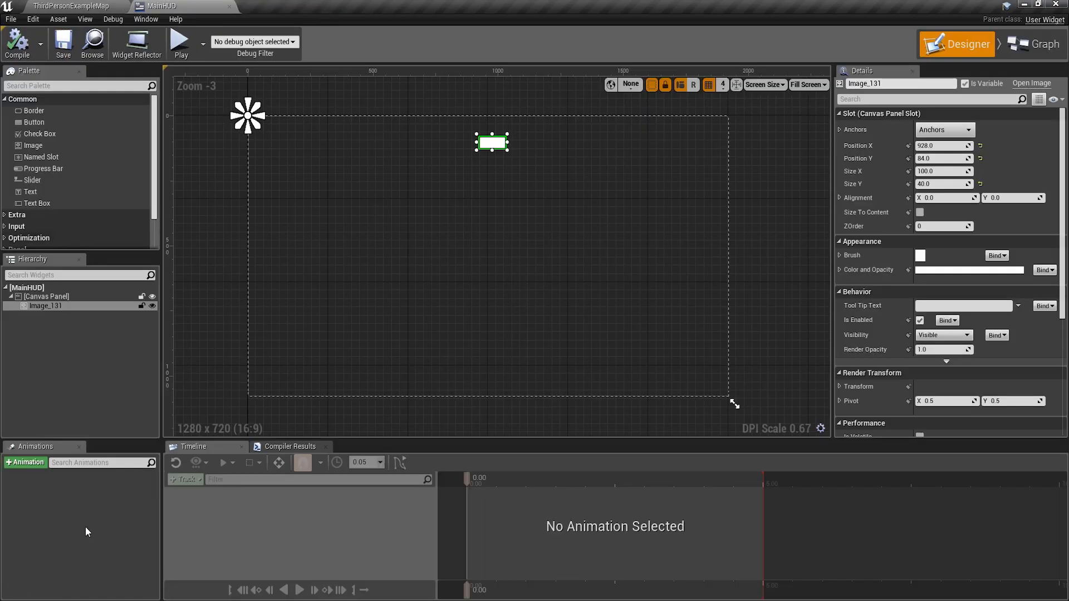
Create a material from the Anthem_L_Video media texture in the level editor, keep its default name, and open it for editing
{"action": "left_click", "coordinate": [100, 6]}
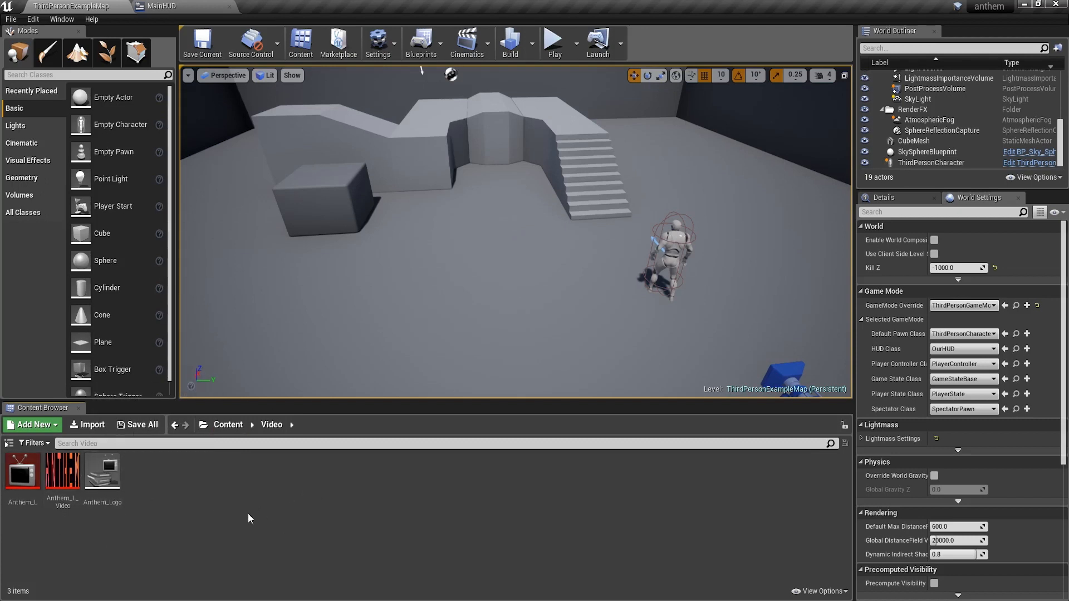
{"action": "right_click", "coordinate": [50, 479]}
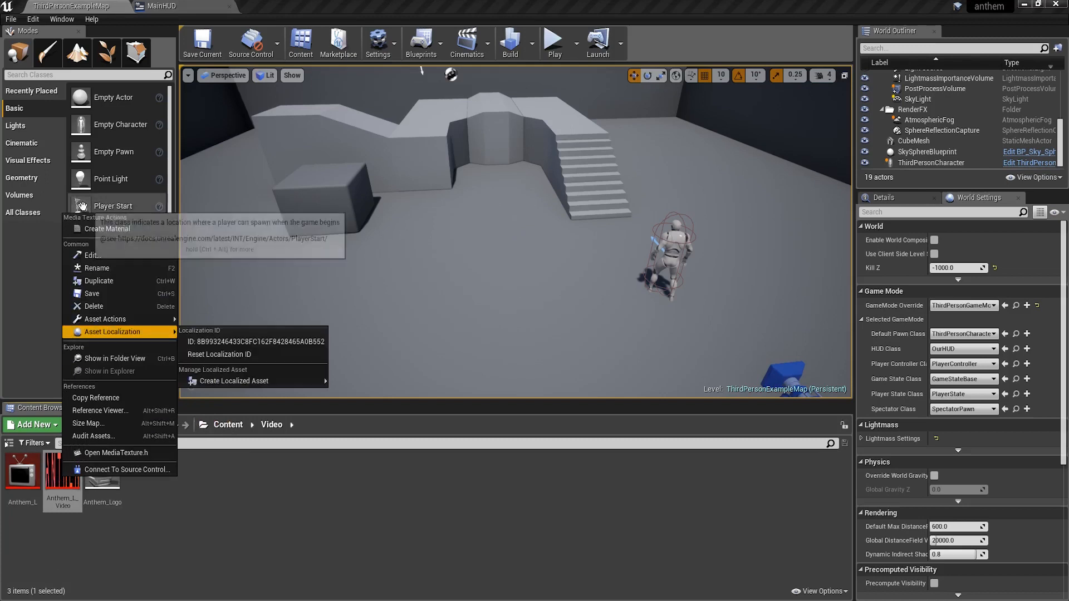
{"action": "left_click", "coordinate": [107, 229]}
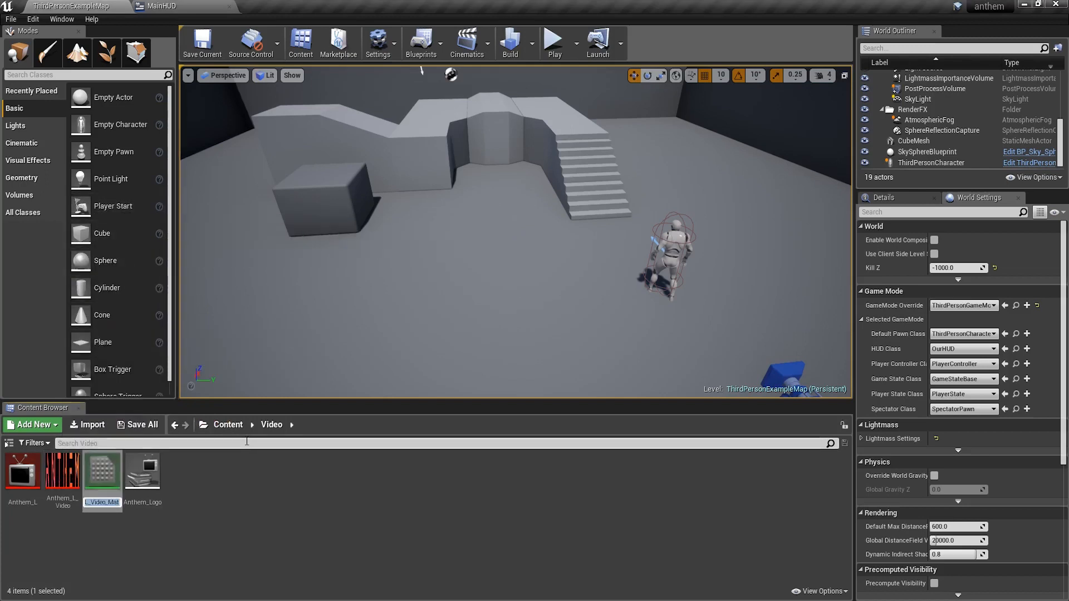
{"action": "key", "text": "Return"}
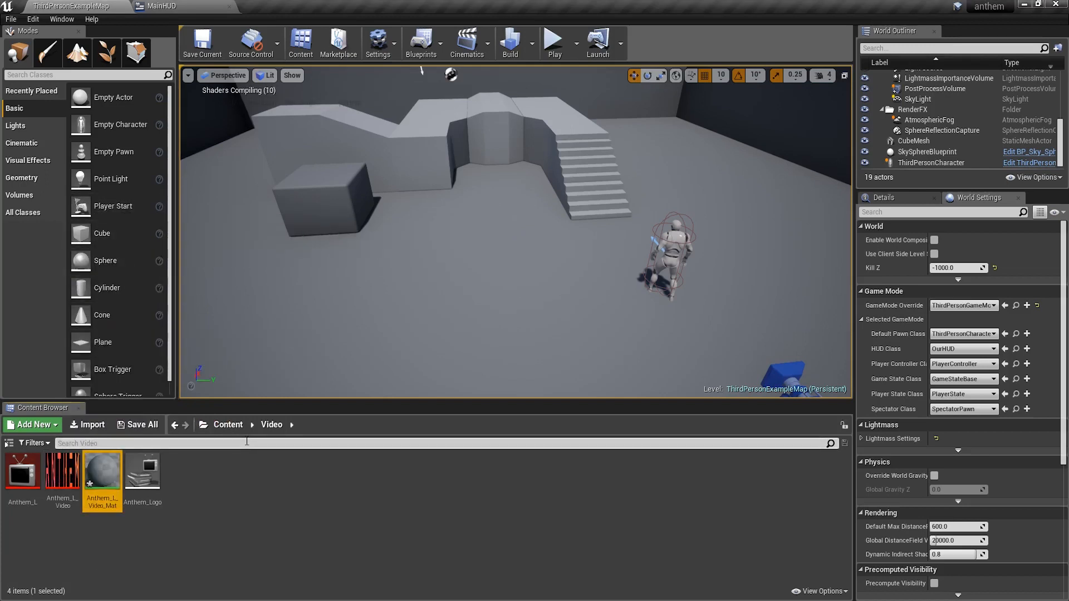
{"action": "key", "text": "Return"}
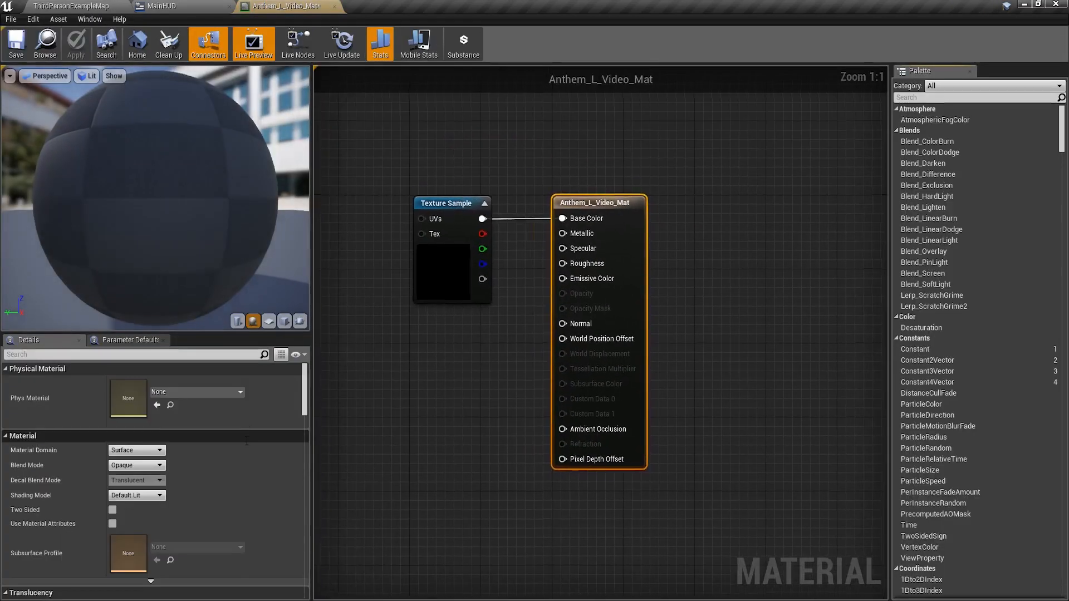
Set the material domain to User Interface and connect the Texture Sample's colour output to Final Color, spacing the two nodes apart
{"action": "left_click_drag", "start_coordinate": [595, 205], "coordinate": [639, 149]}
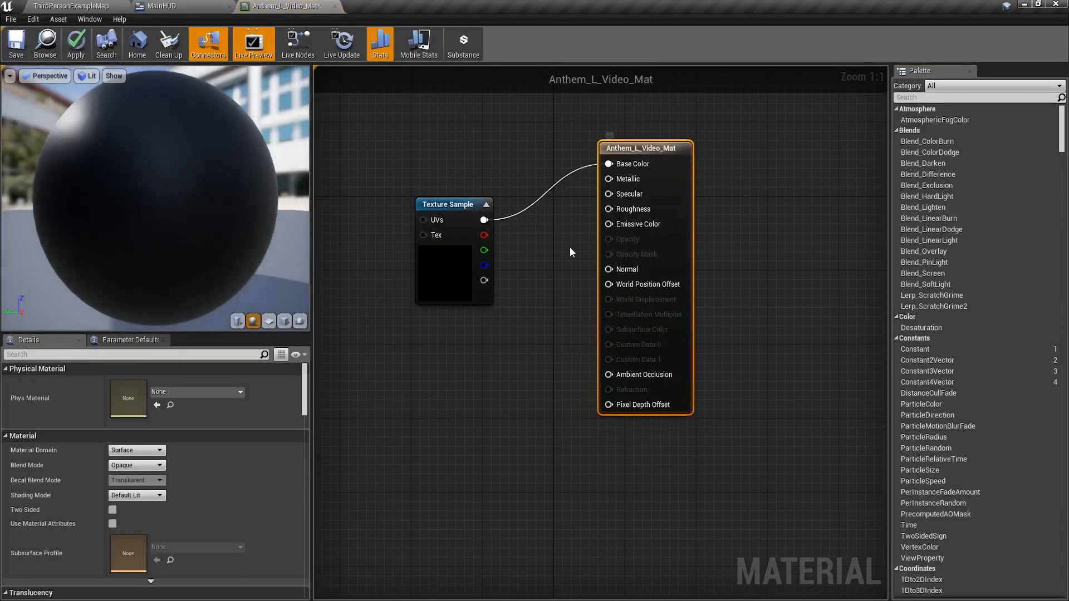
{"action": "left_click_drag", "start_coordinate": [453, 211], "coordinate": [405, 183]}
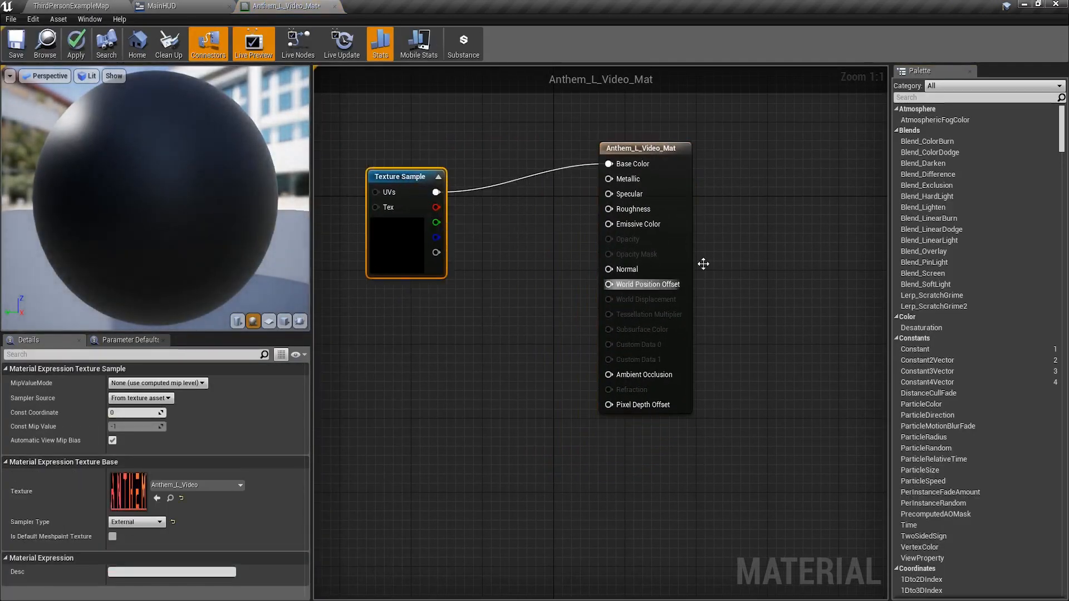
{"action": "left_click", "coordinate": [660, 147]}
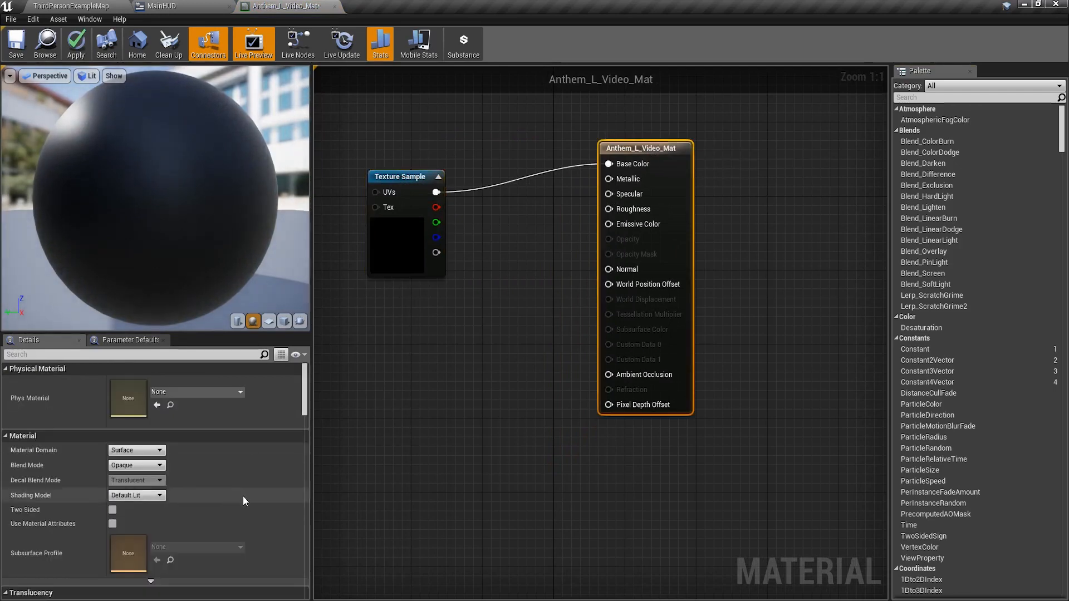
{"action": "left_click", "coordinate": [139, 449]}
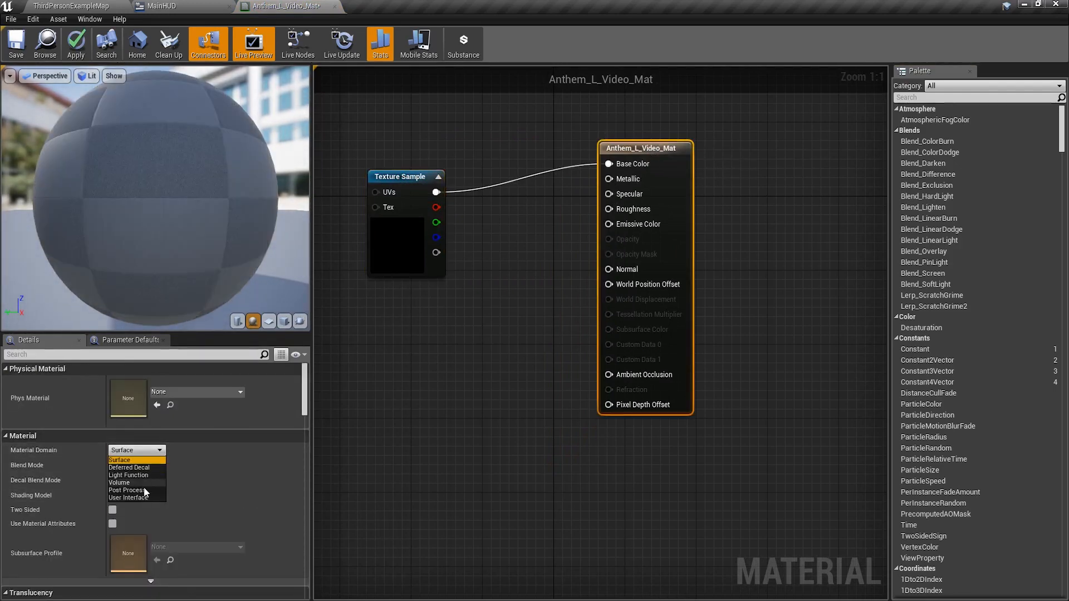
{"action": "left_click", "coordinate": [128, 498]}
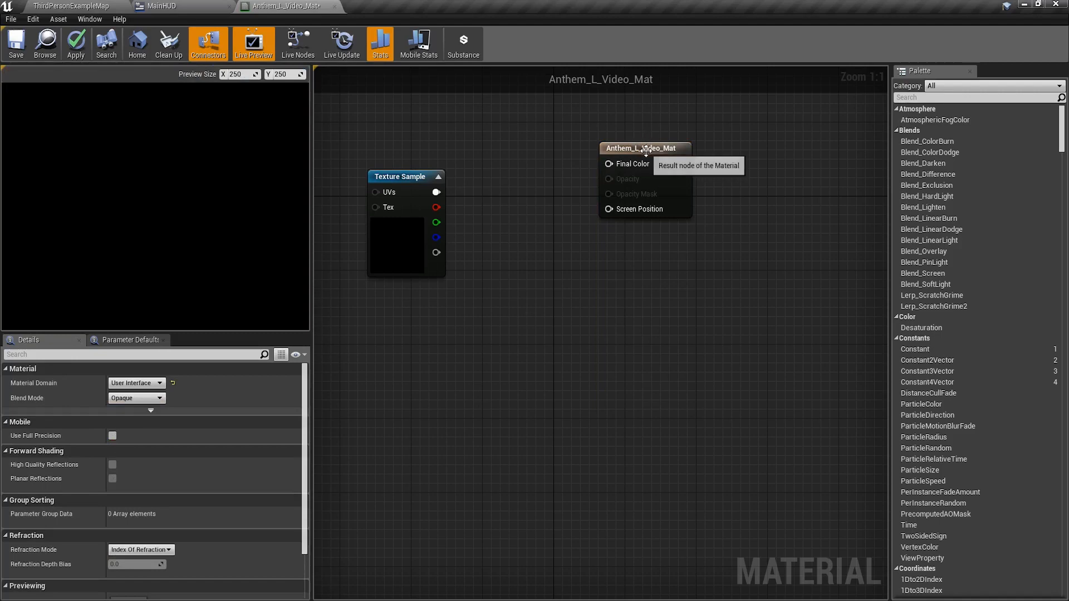
{"action": "left_click_drag", "start_coordinate": [640, 148], "coordinate": [631, 176]}
{"action": "left_click_drag", "start_coordinate": [434, 192], "coordinate": [600, 191]}
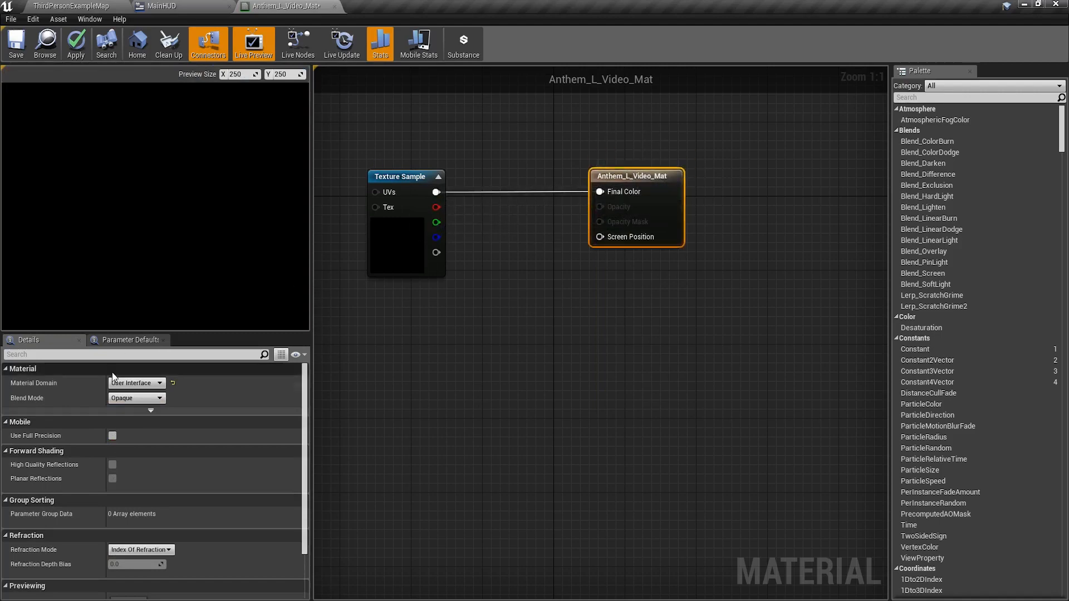
Set the blend mode to Additive with the Texture Sample's alpha output connected to Opacity, and apply and save the material
{"action": "left_click", "coordinate": [139, 398]}
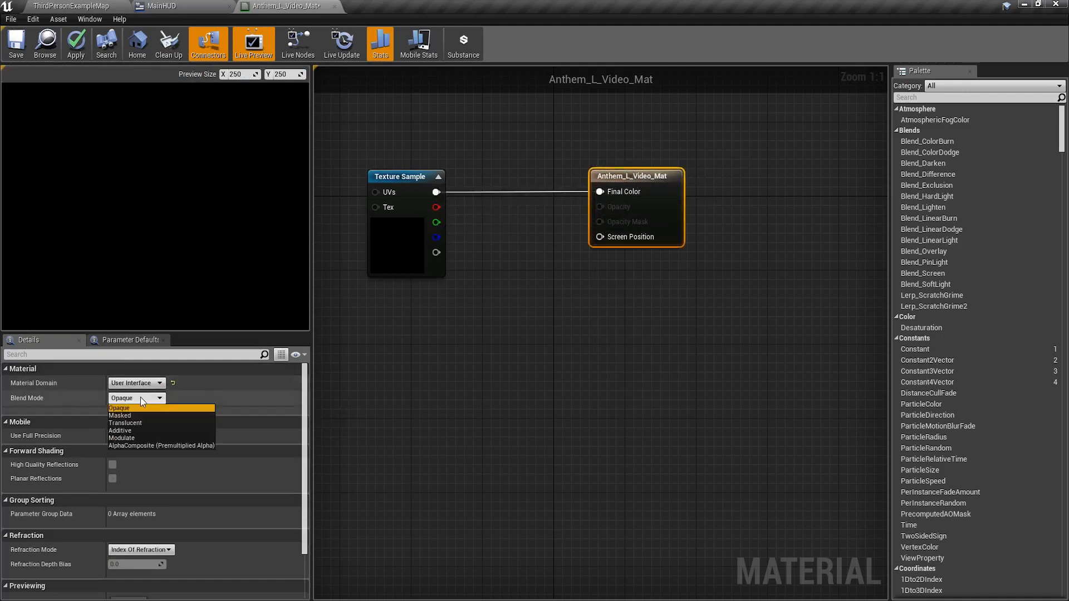
{"action": "left_click", "coordinate": [122, 430]}
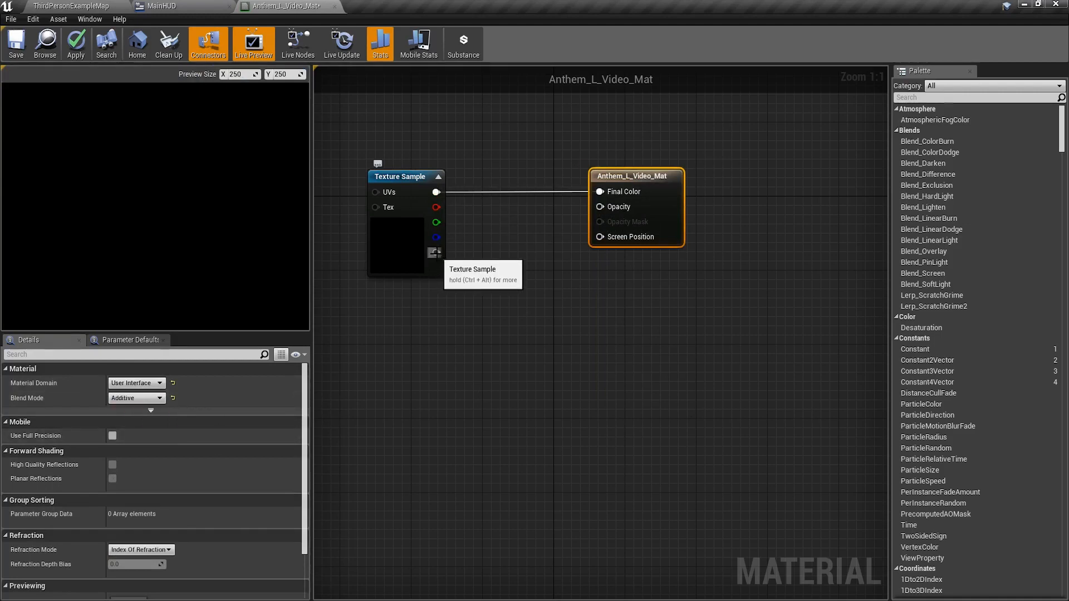
{"action": "left_click_drag", "start_coordinate": [434, 255], "coordinate": [605, 207]}
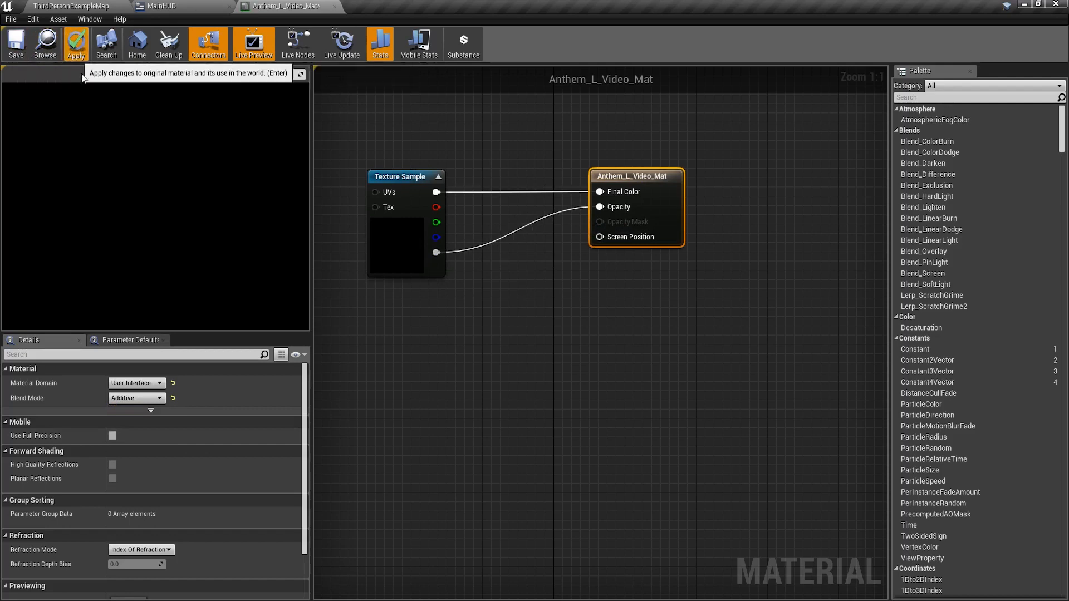
{"action": "left_click", "coordinate": [76, 43]}
{"action": "left_click", "coordinate": [17, 43]}
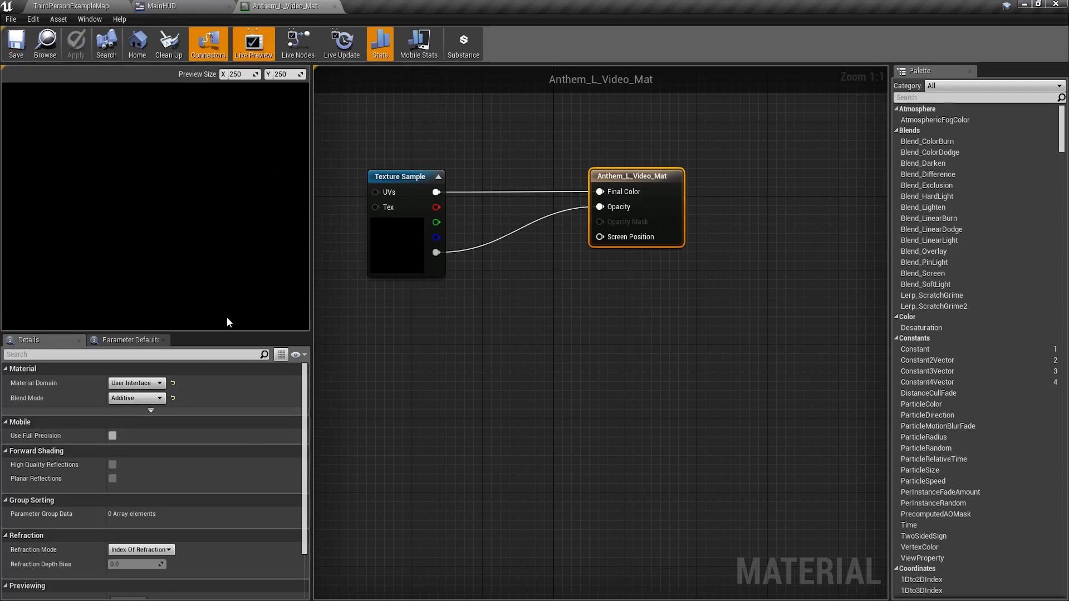
{"action": "left_click", "coordinate": [150, 410]}
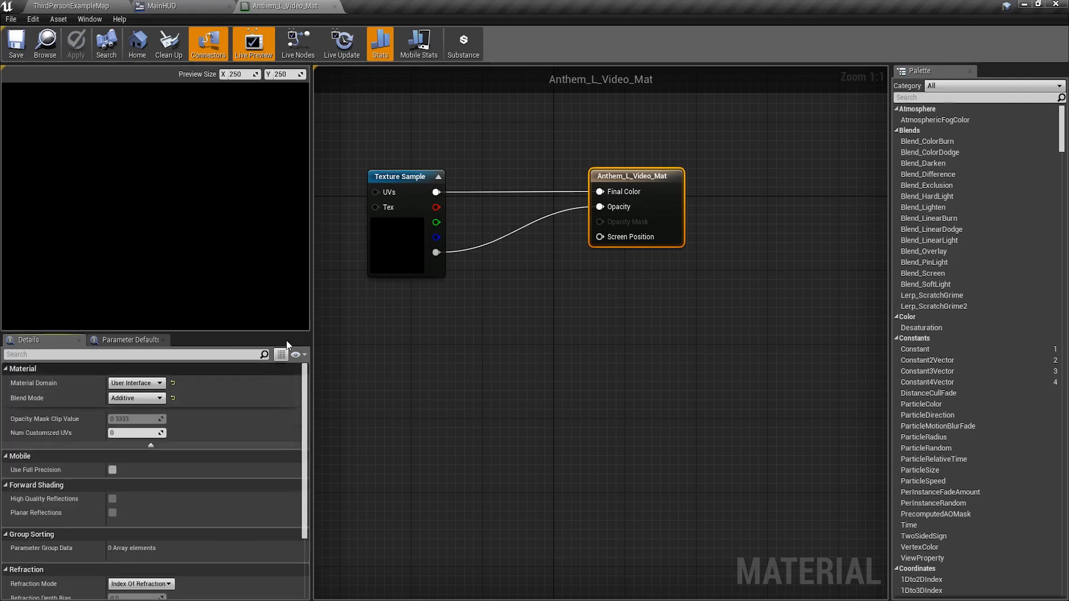
Close the material editor and rename the image widget in MainHUD as Image_Video, with its Brush settings expanded
{"action": "left_click", "coordinate": [594, 372]}
{"action": "right_click_drag", "start_coordinate": [557, 322], "coordinate": [614, 359]}
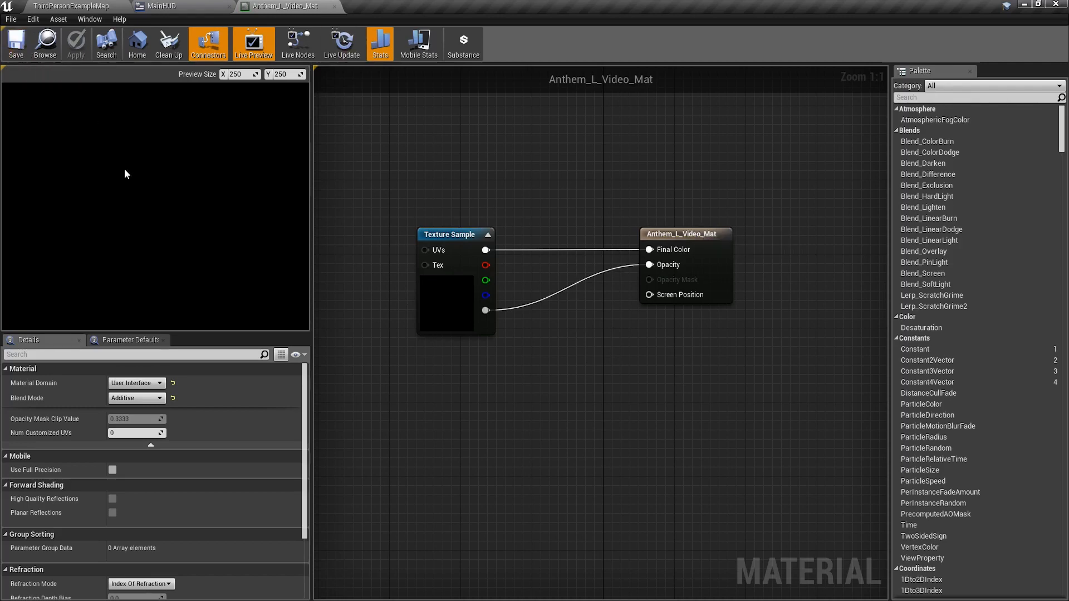
{"action": "left_click", "coordinate": [335, 6]}
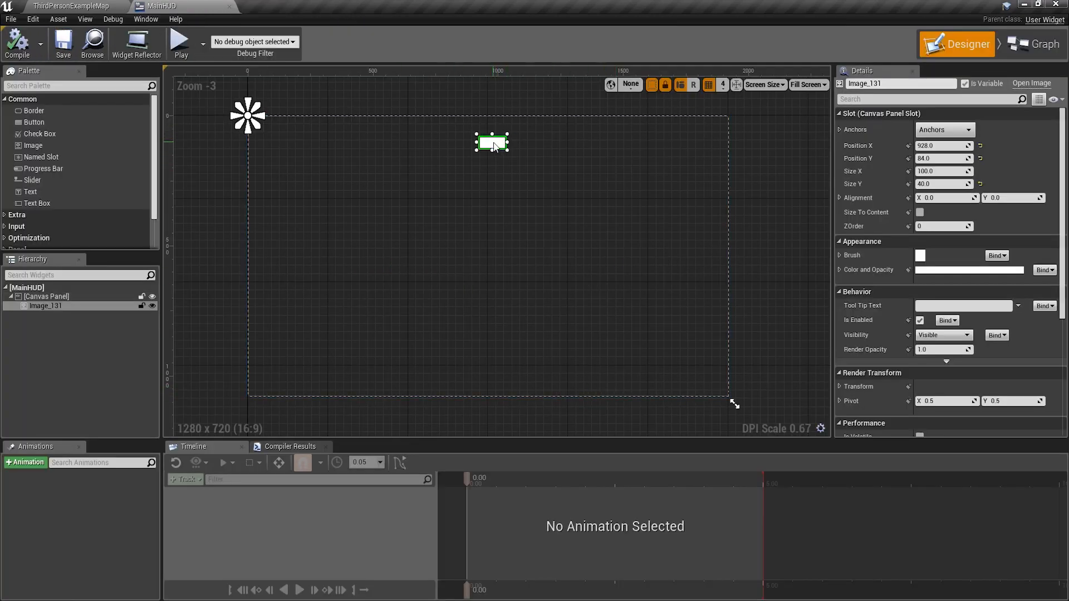
{"action": "scroll", "coordinate": [490, 146], "scroll_direction": "up", "scroll_amount": 1}
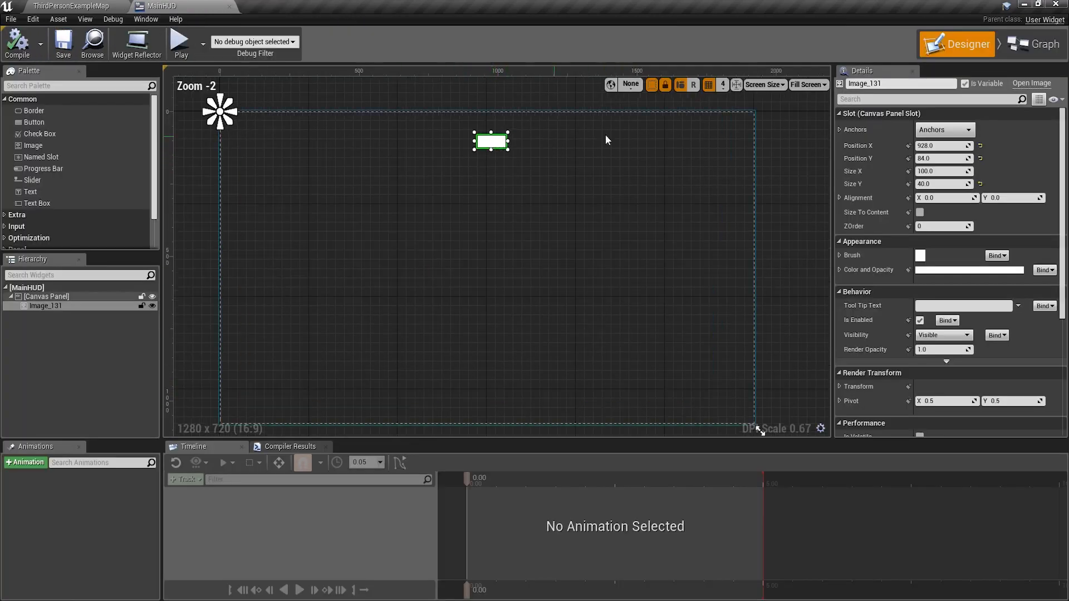
{"action": "left_click", "coordinate": [838, 255]}
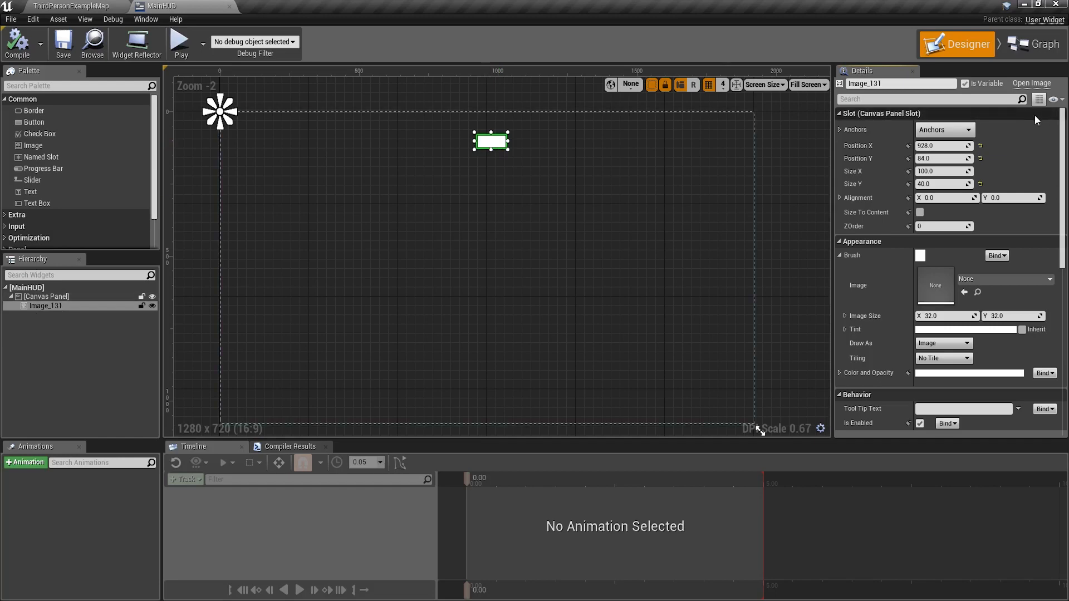
{"action": "left_click", "coordinate": [896, 85]}
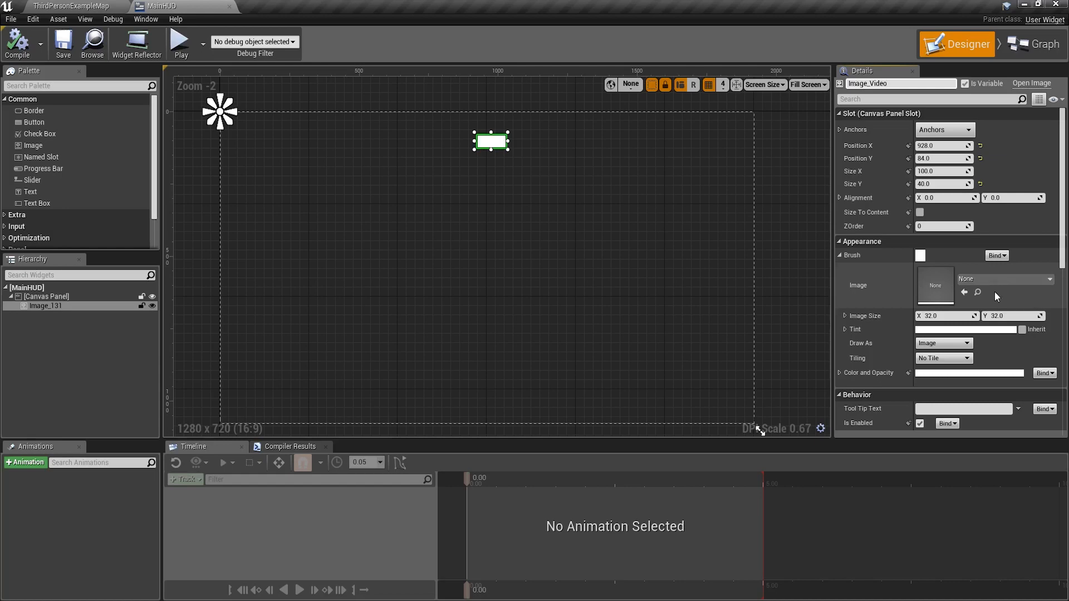
{"action": "key", "text": "Return"}
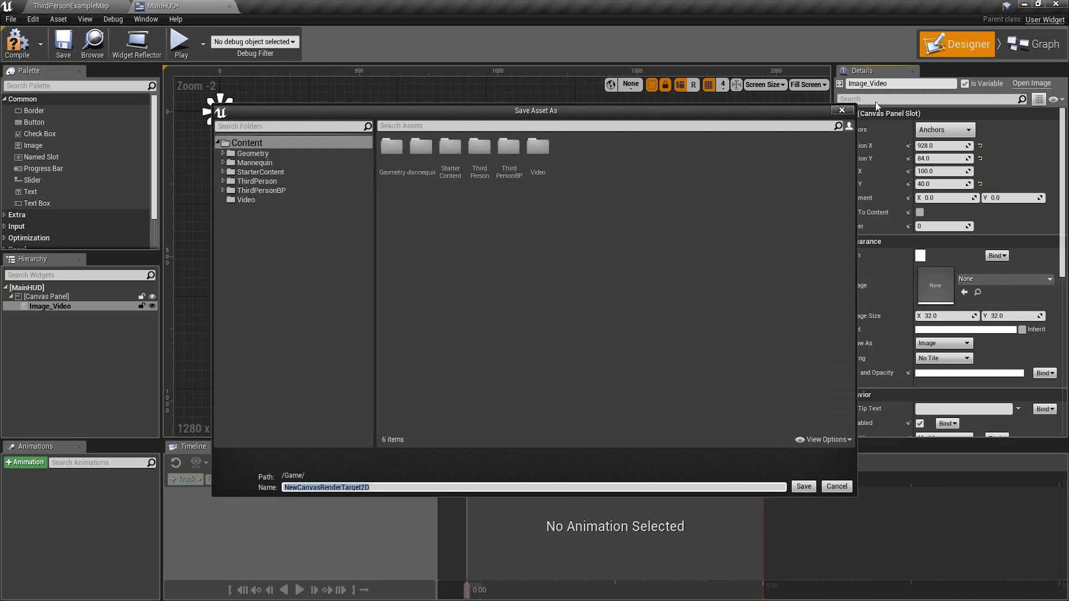
{"action": "left_click", "coordinate": [841, 111]}
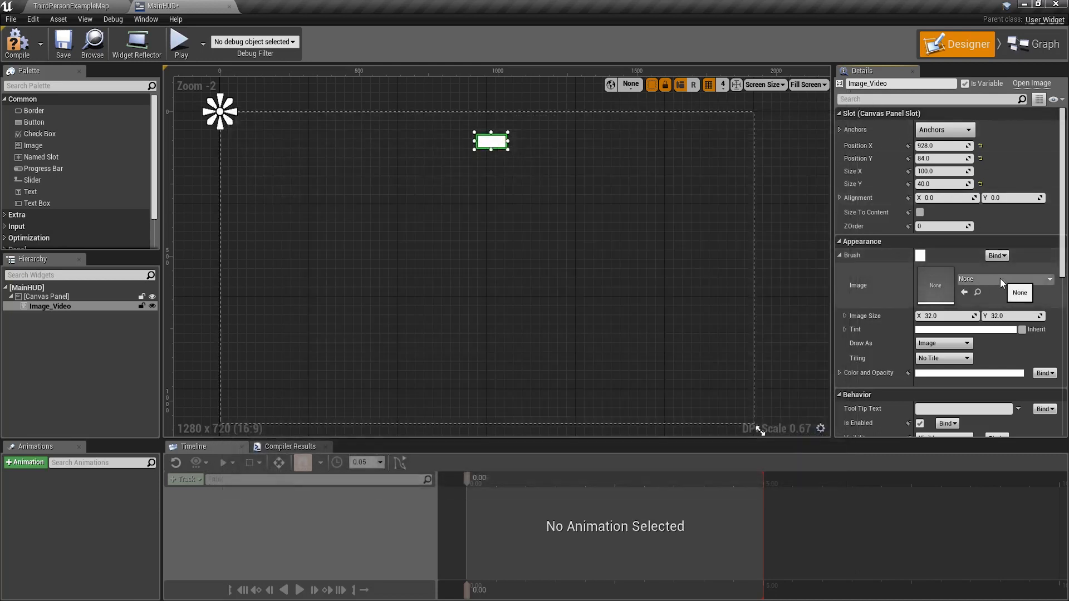
Search the brush image assets for "Anthem" and assign the Anthem_L_Video_Mat material to Image_Video
{"action": "left_click", "coordinate": [999, 278]}
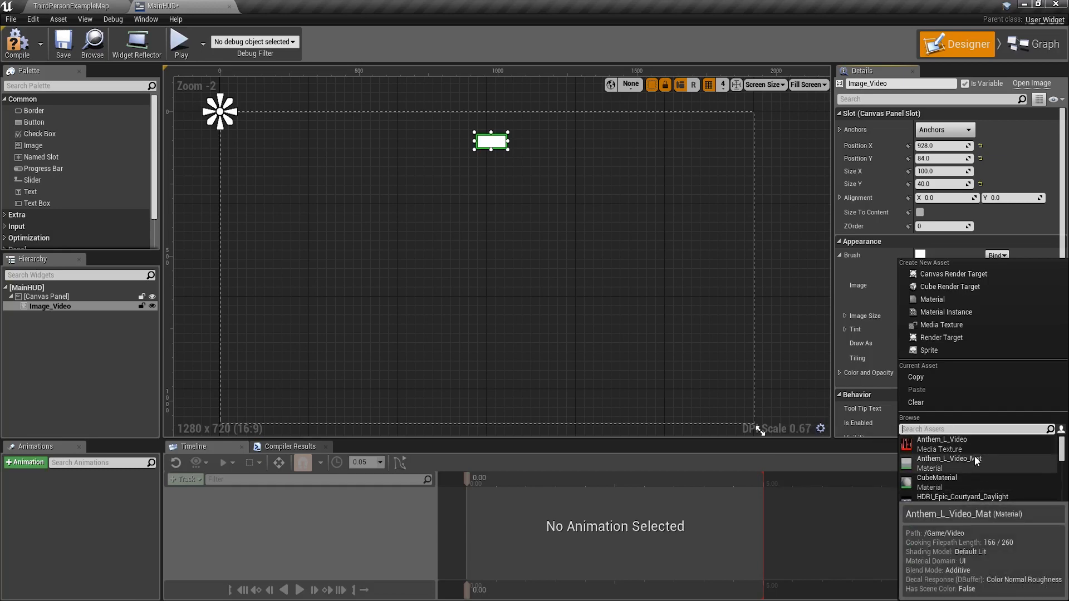
{"action": "scroll", "coordinate": [975, 456], "scroll_direction": "down", "scroll_amount": 3}
{"action": "scroll", "coordinate": [977, 479], "scroll_direction": "down", "scroll_amount": 4}
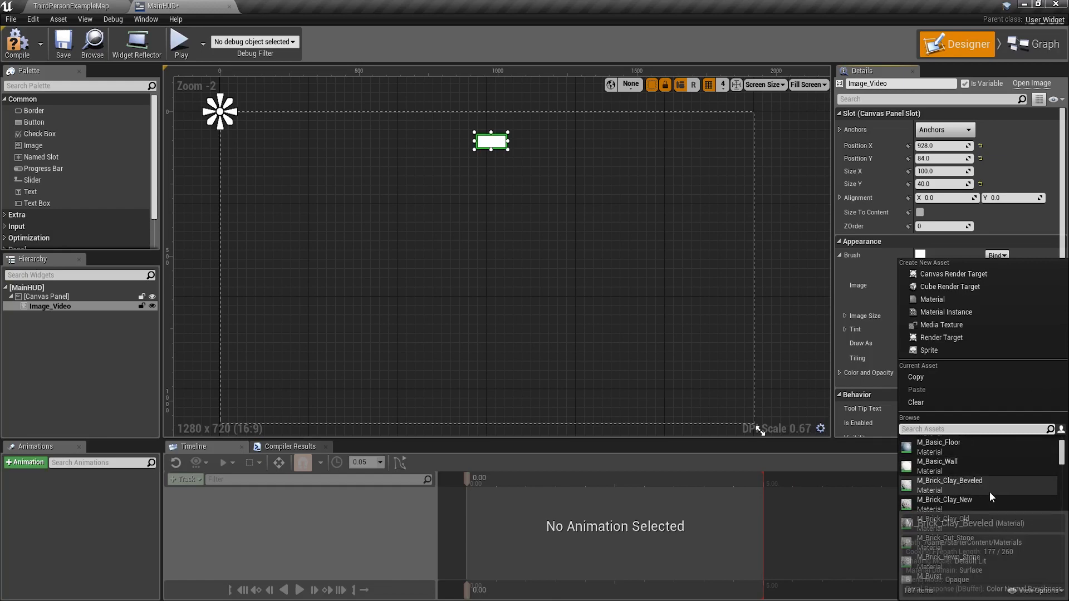
{"action": "scroll", "coordinate": [993, 495], "scroll_direction": "down", "scroll_amount": 1}
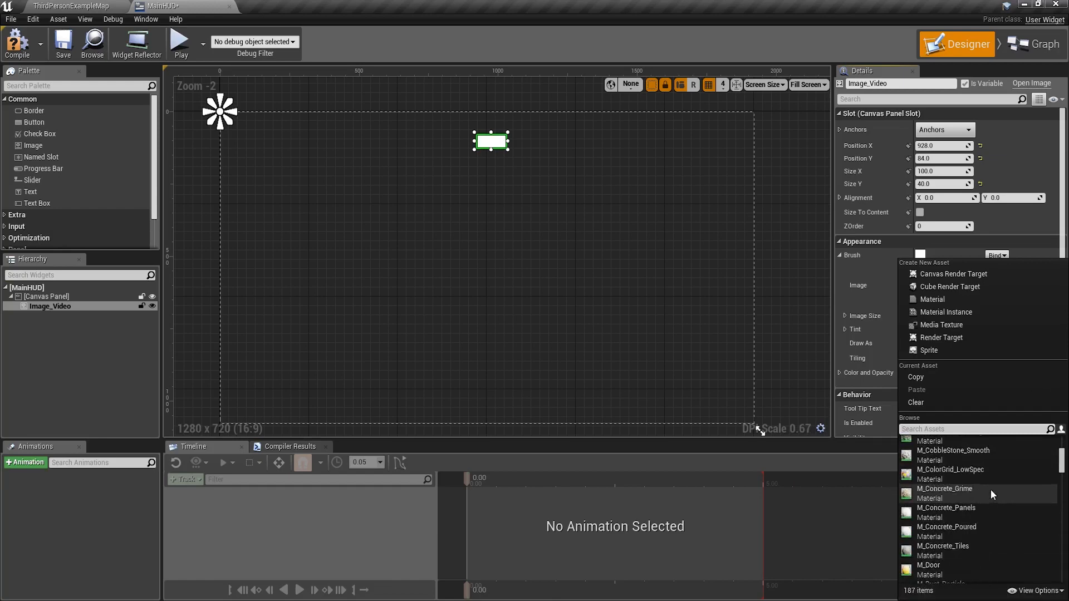
{"action": "scroll", "coordinate": [990, 489], "scroll_direction": "up", "scroll_amount": 9}
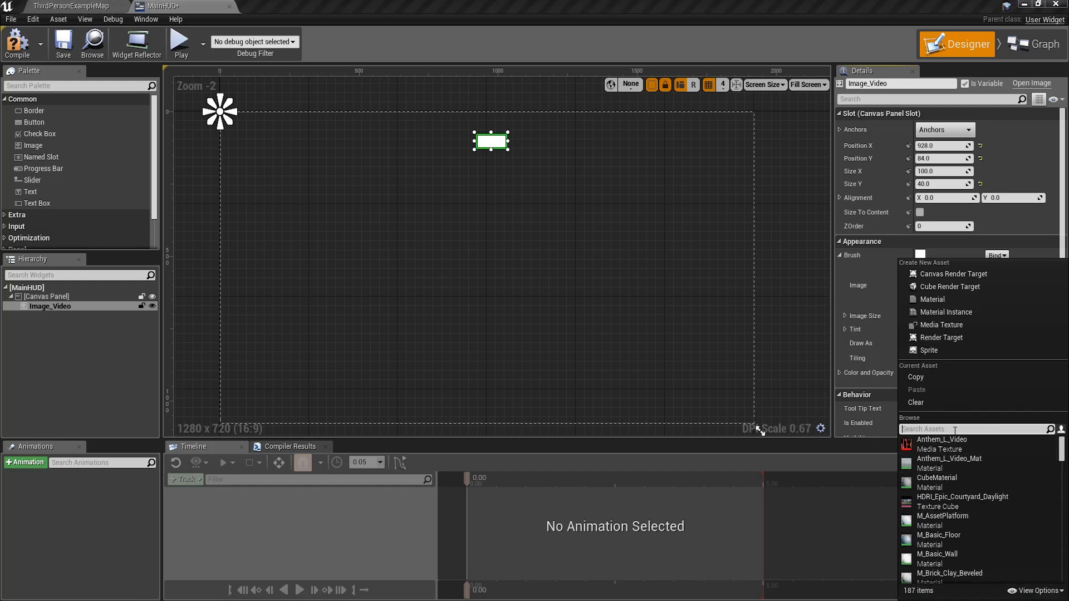
{"action": "type", "text": "Anthem"}
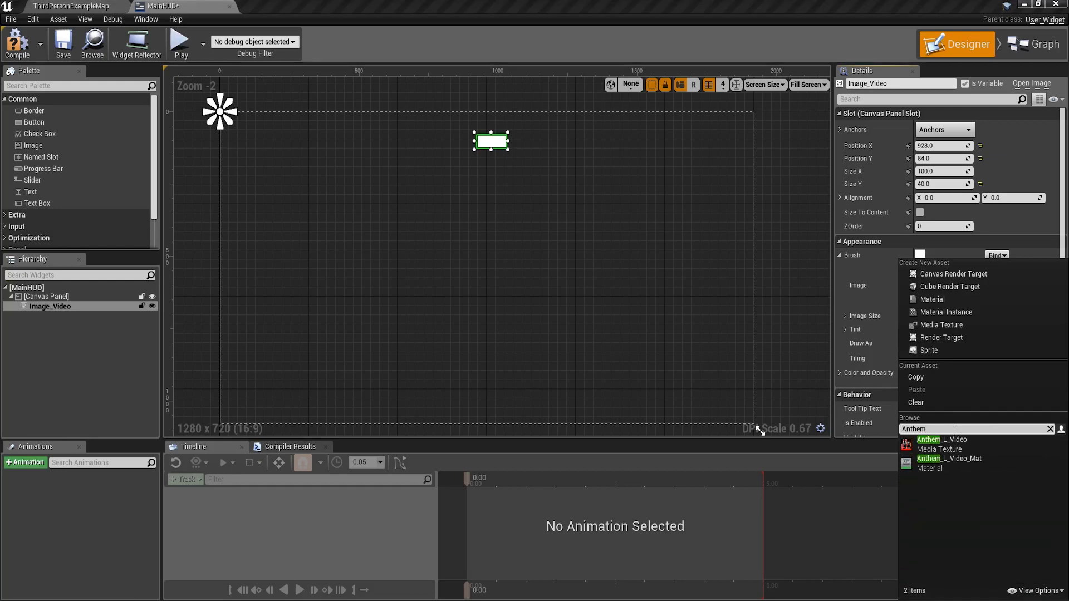
{"action": "left_click", "coordinate": [936, 461]}
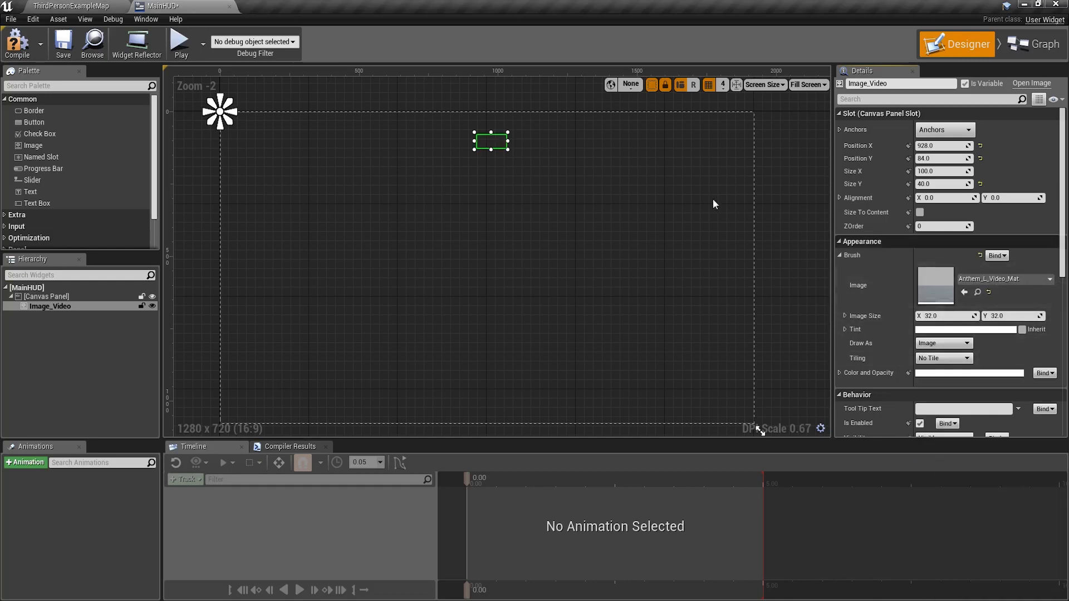
Enlarge Image_Video to about 1884 by 204 and position it at about X 16, Y 28, spanning the canvas's upper edge
{"action": "left_click_drag", "start_coordinate": [475, 149], "coordinate": [289, 191]}
{"action": "left_click_drag", "start_coordinate": [384, 174], "coordinate": [349, 158]}
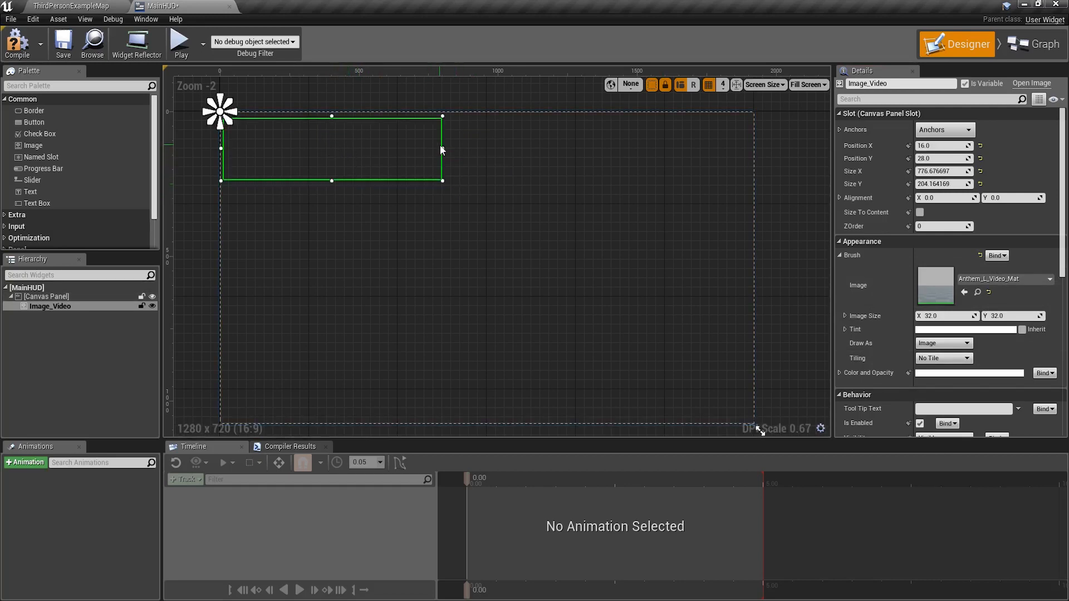
{"action": "left_click_drag", "start_coordinate": [443, 148], "coordinate": [750, 152]}
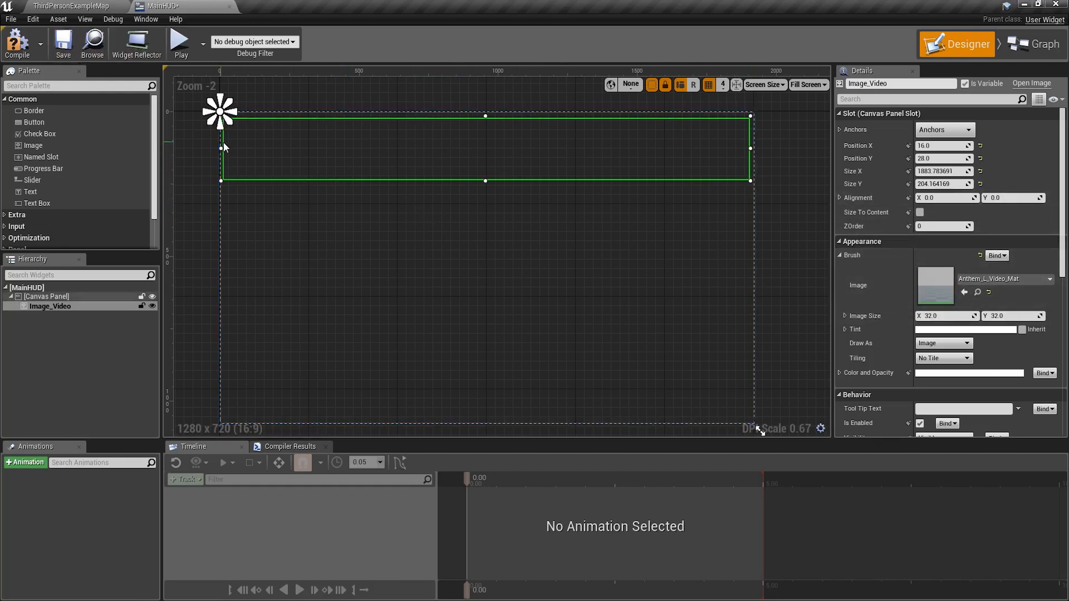
Anchor Image_Video to the top centre of the canvas, and compile and save the MainHUD widget
{"action": "left_click", "coordinate": [968, 130]}
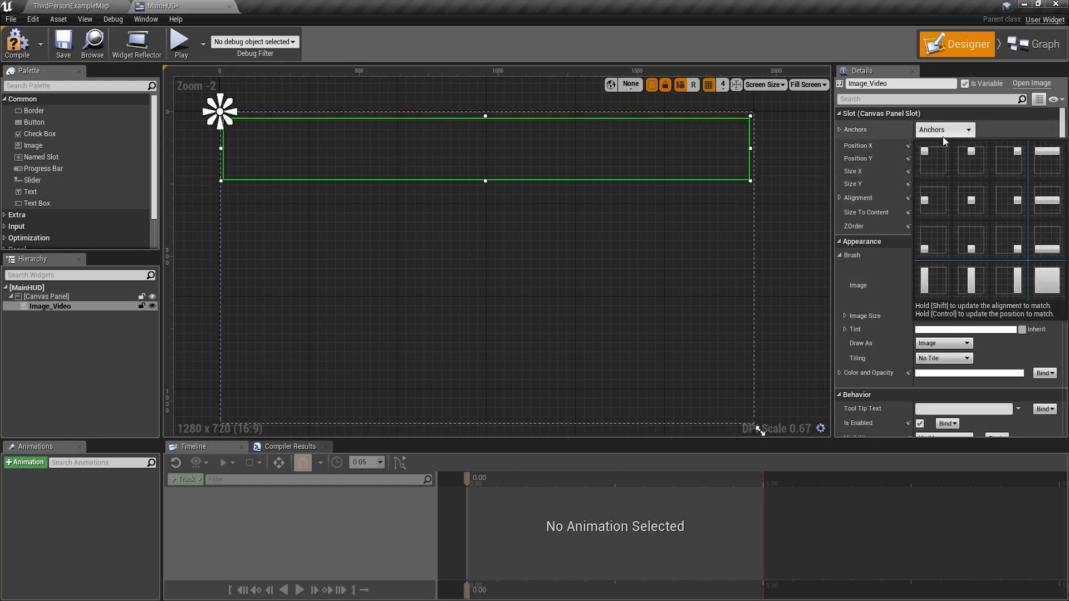
{"action": "left_click", "coordinate": [970, 160]}
{"action": "left_click", "coordinate": [24, 56]}
{"action": "left_click", "coordinate": [63, 44]}
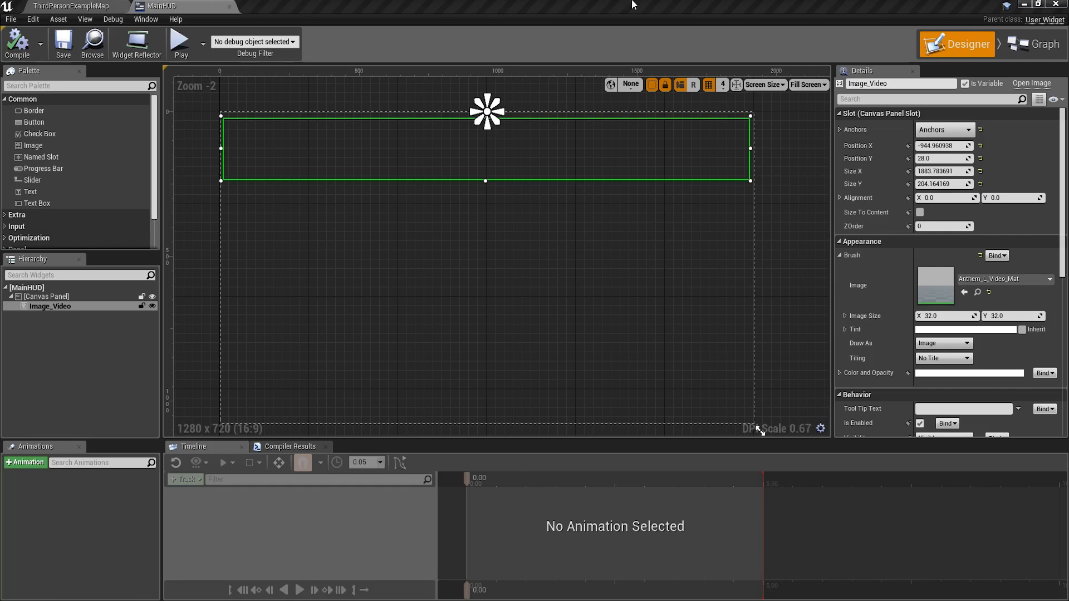
Add a variable named MediaPlayer of type Media Player to the MainHUD graph and compile the widget blueprint
{"action": "left_click", "coordinate": [1027, 42]}
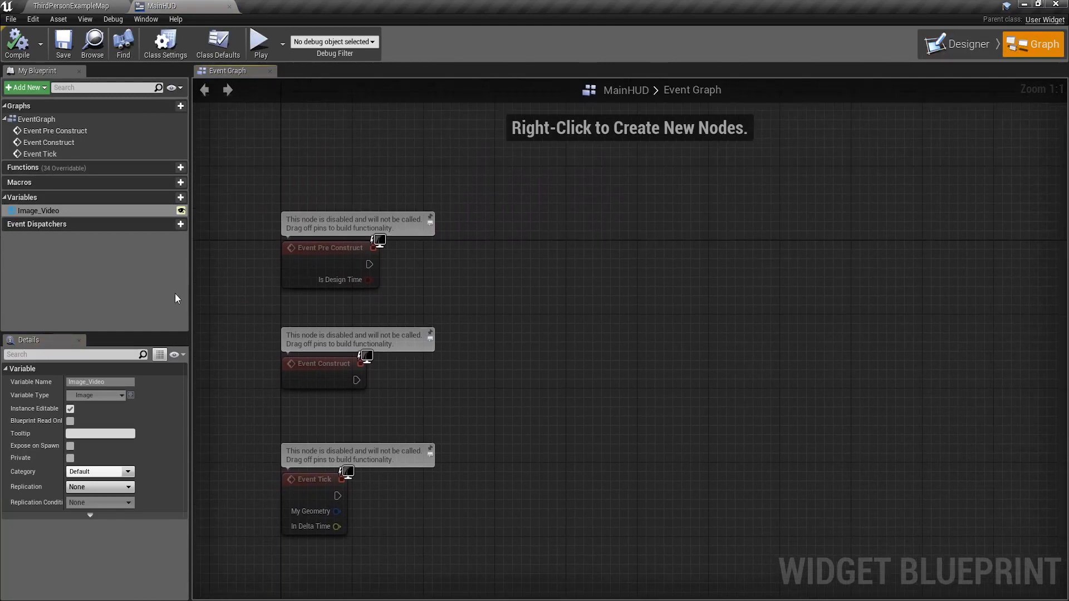
{"action": "left_click", "coordinate": [168, 195]}
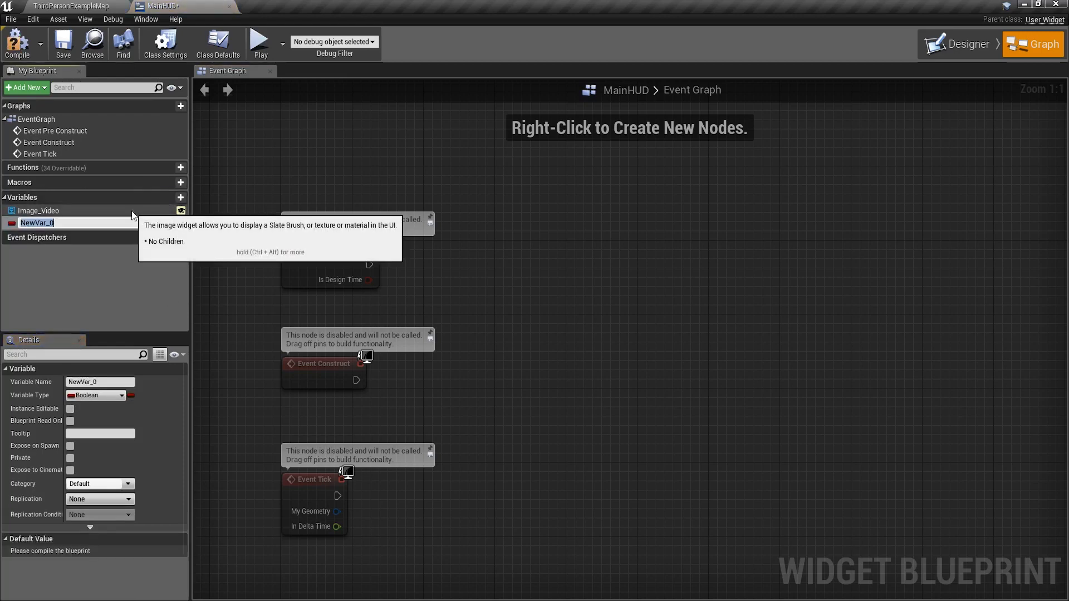
{"action": "type", "text": "MediaPlayer"}
{"action": "key", "text": "Return"}
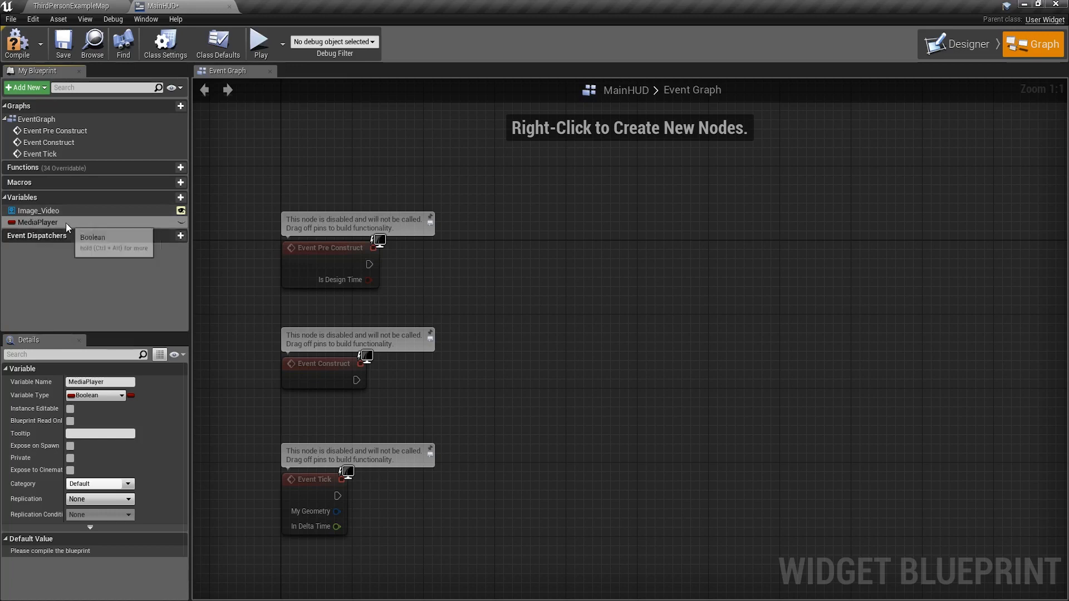
{"action": "left_click", "coordinate": [94, 396]}
{"action": "type", "text": "media"}
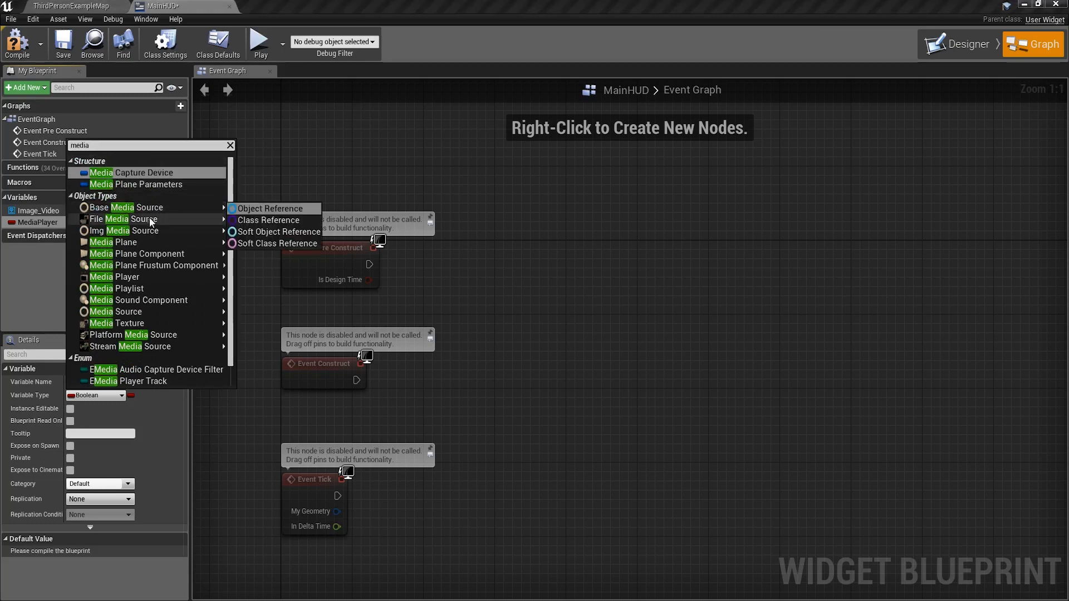
{"action": "left_click", "coordinate": [167, 277]}
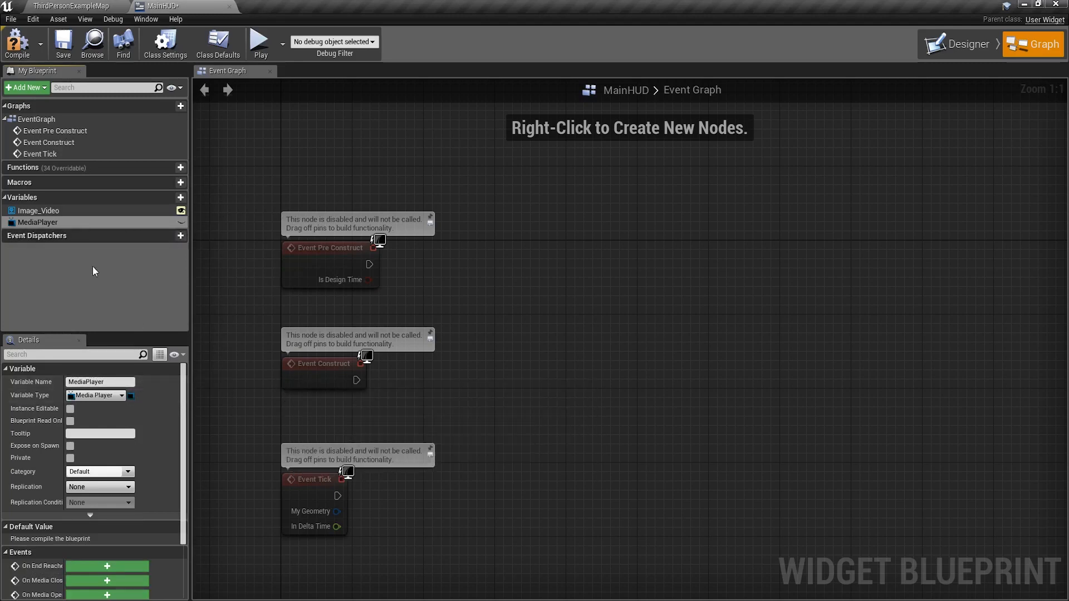
{"action": "left_click", "coordinate": [16, 50]}
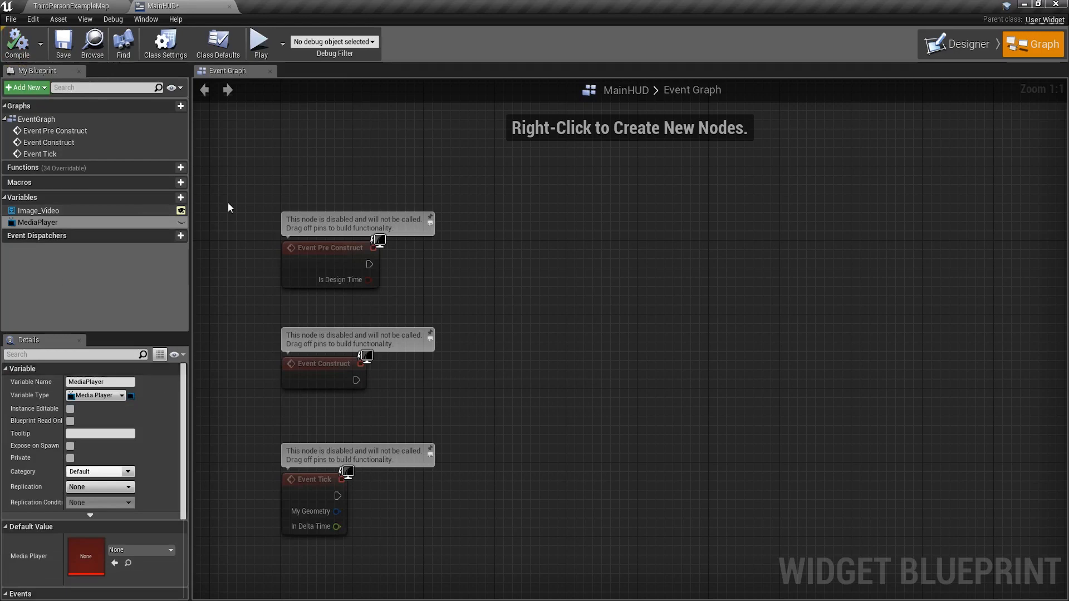
Place a getter for MediaPlayer in the event graph, feed it into an Open Source node, and connect Event Construct to that node
{"action": "left_click", "coordinate": [29, 222]}
{"action": "left_click_drag", "start_coordinate": [29, 222], "coordinate": [629, 367]}
{"action": "left_click", "coordinate": [535, 437]}
{"action": "type", "text": "open"}
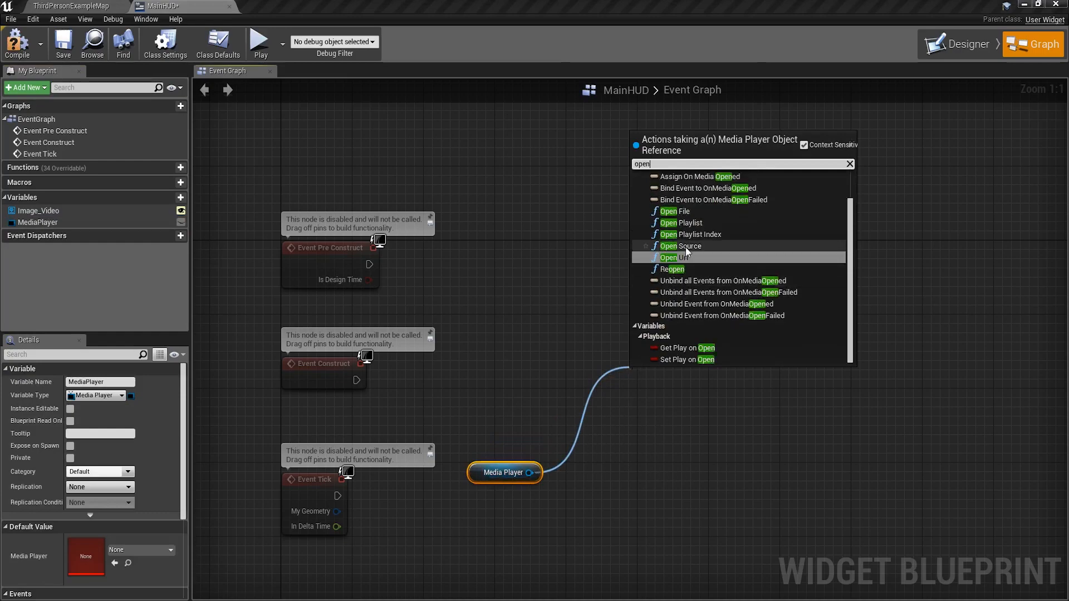
{"action": "left_click", "coordinate": [686, 247]}
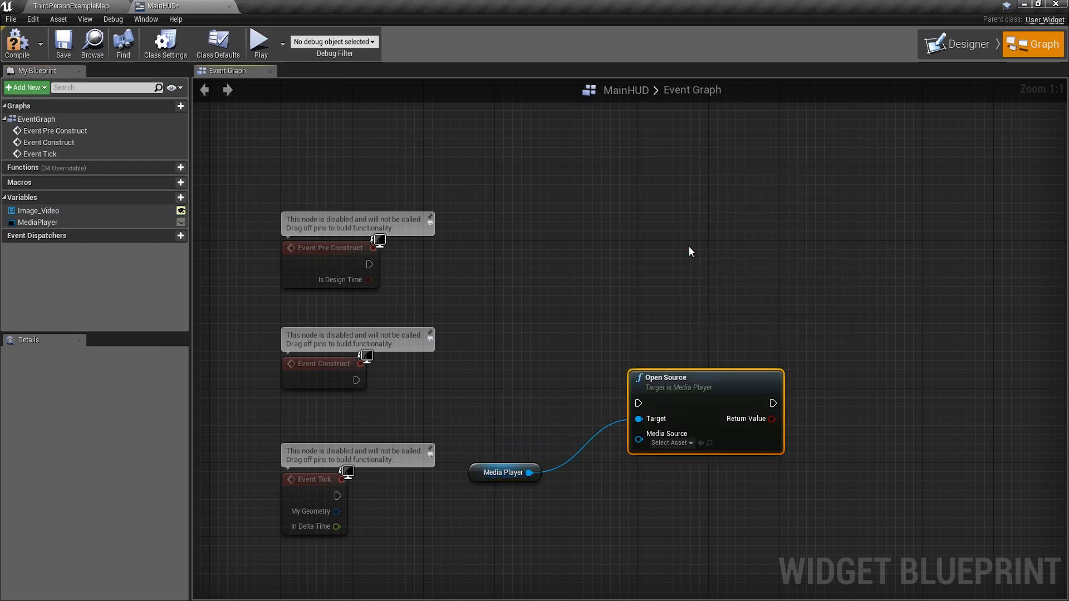
{"action": "left_click_drag", "start_coordinate": [680, 376], "coordinate": [636, 339]}
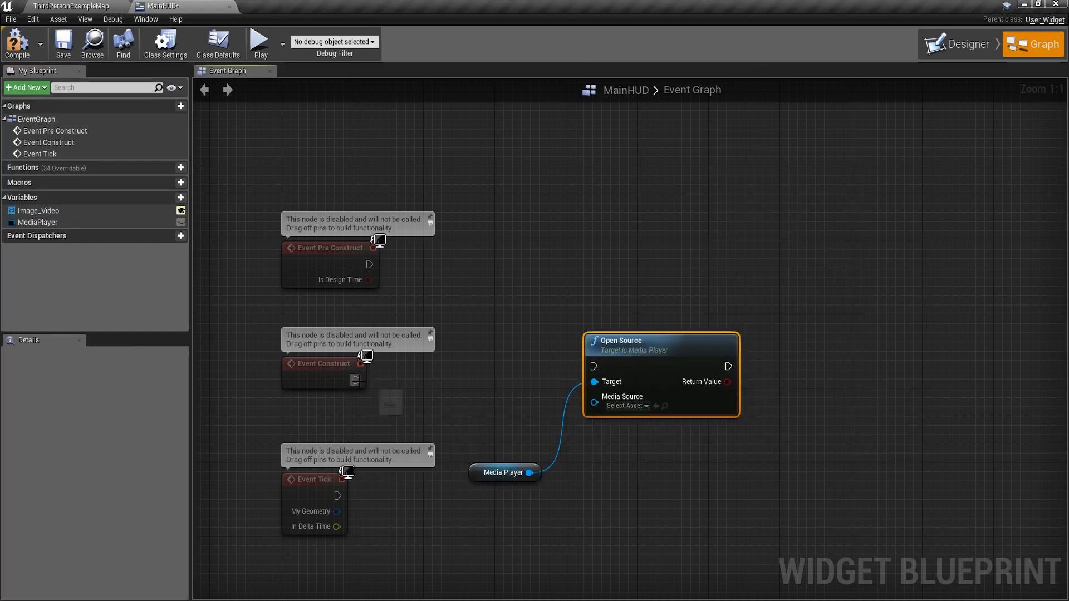
{"action": "left_click_drag", "start_coordinate": [356, 380], "coordinate": [593, 366]}
Set the MediaPlayer variable's default to Anthem_L and Open Source's media source to Anthem_Logo, and compile and save the blueprint
{"action": "left_click", "coordinate": [481, 475]}
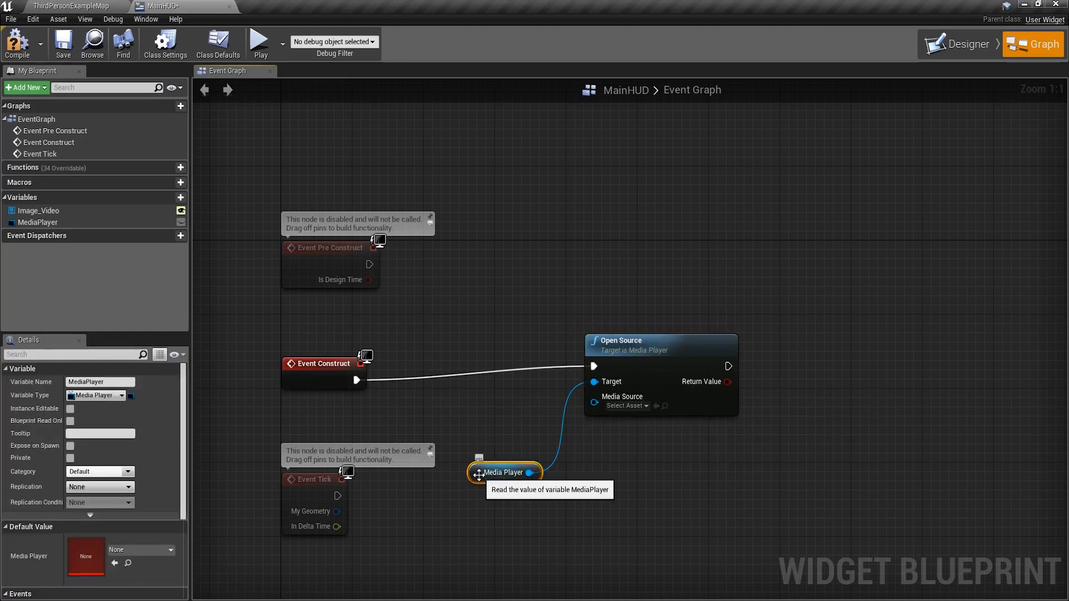
{"action": "left_click", "coordinate": [124, 553]}
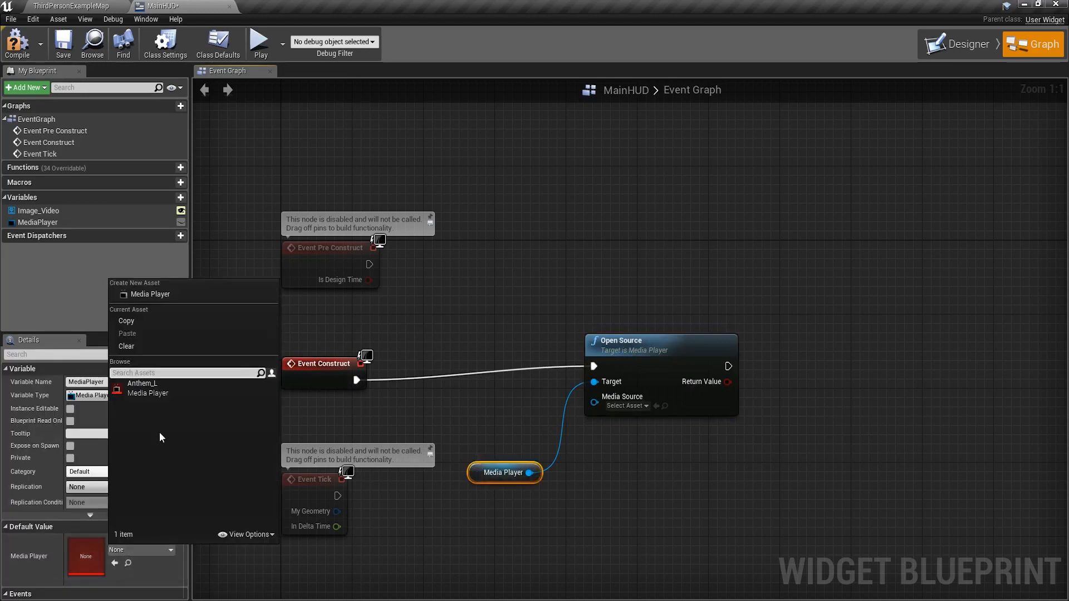
{"action": "left_click", "coordinate": [149, 394]}
{"action": "left_click", "coordinate": [488, 564]}
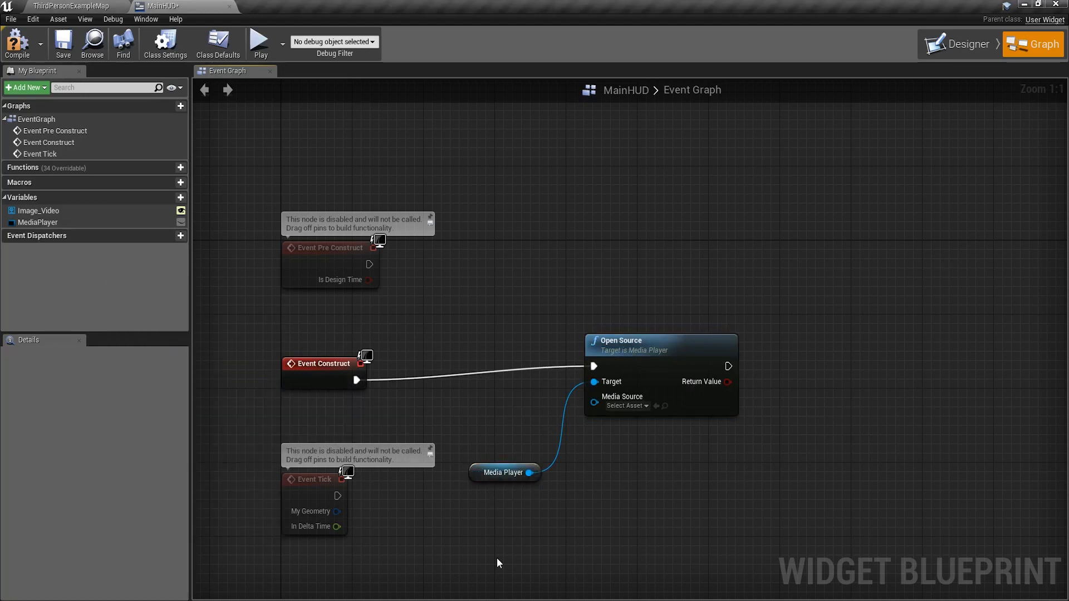
{"action": "left_click", "coordinate": [626, 406]}
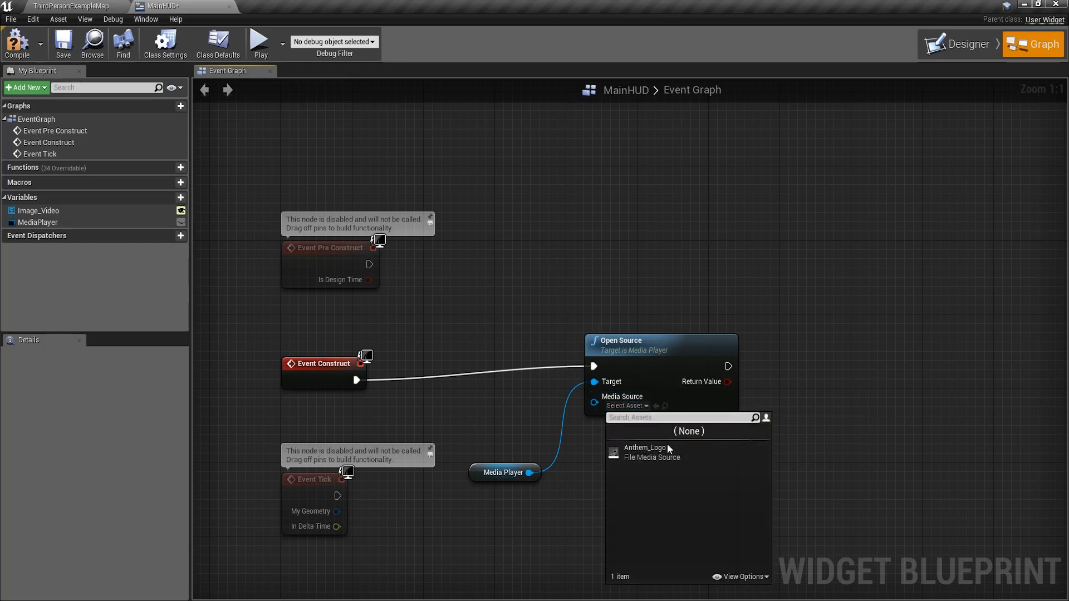
{"action": "left_click", "coordinate": [640, 452]}
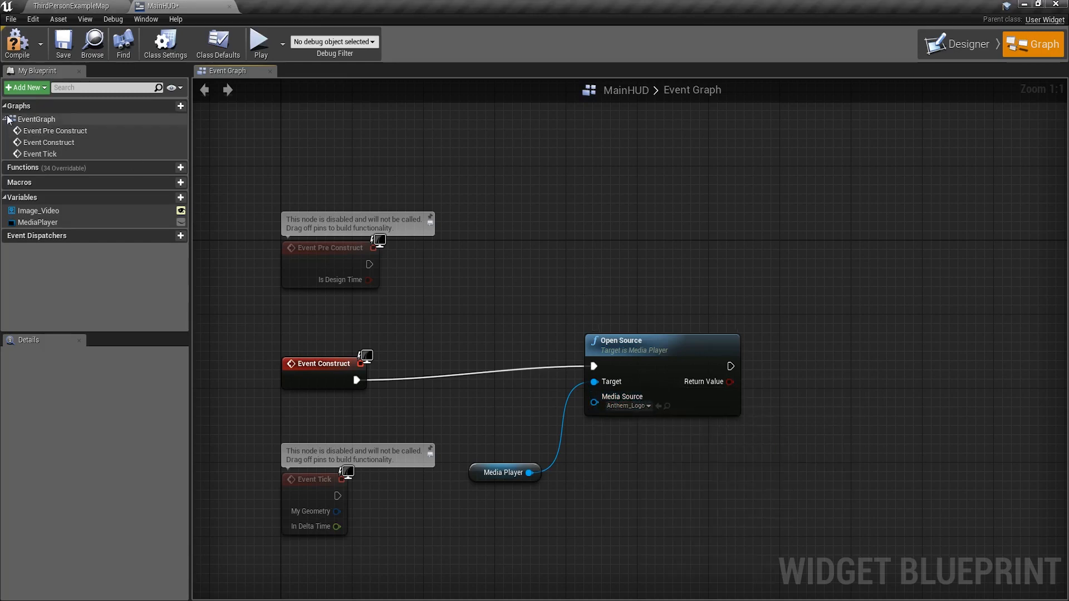
{"action": "left_click", "coordinate": [64, 43]}
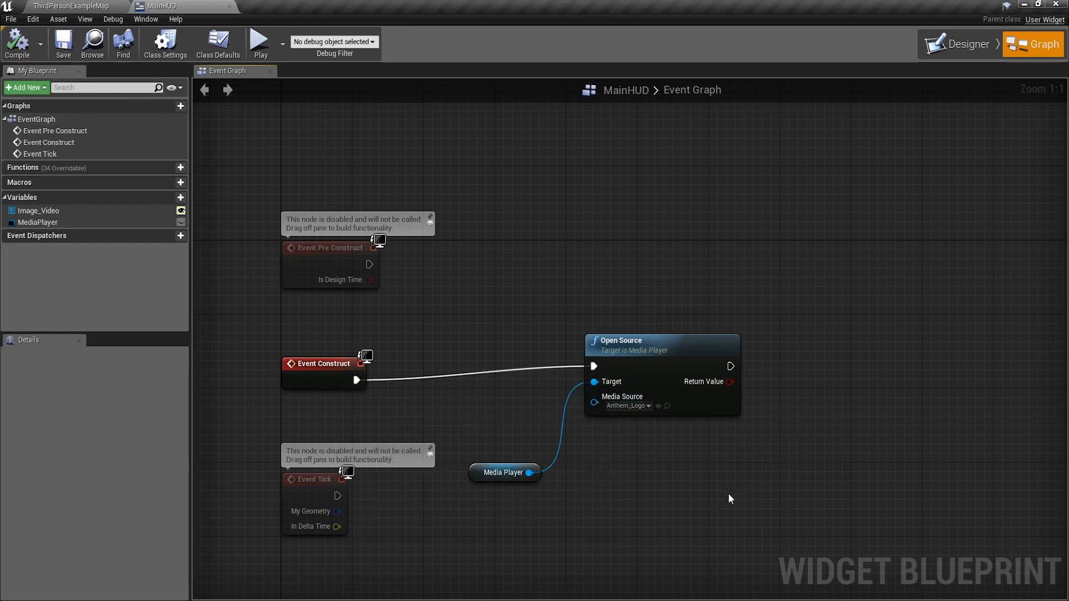
Move the Event Construct node slightly toward Open Source, and return to the ThirdPersonExampleMap level after checking the widget's layout
{"action": "left_click_drag", "start_coordinate": [328, 364], "coordinate": [364, 369]}
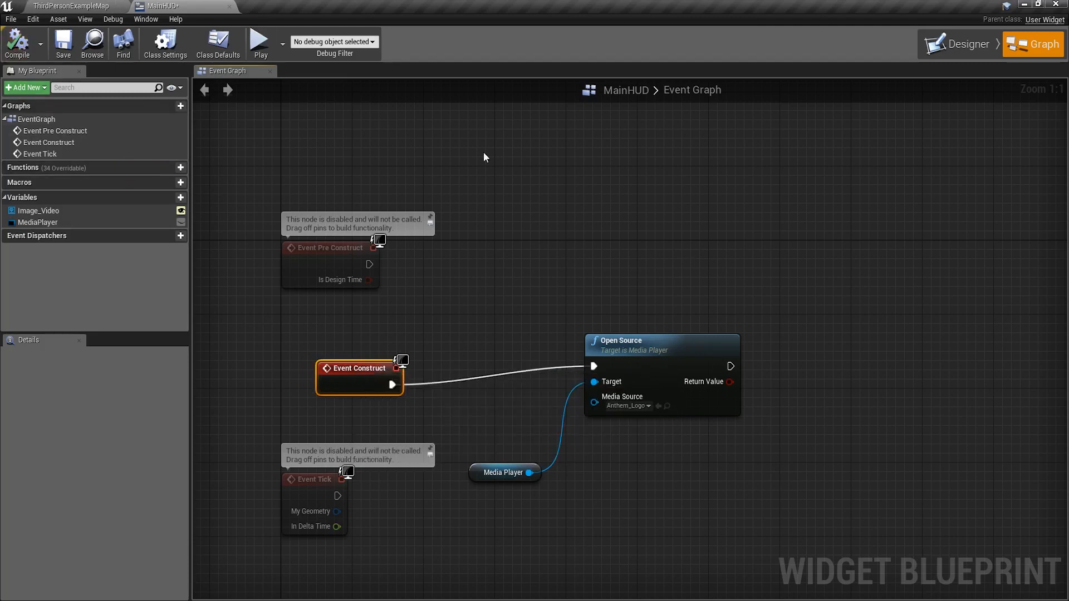
{"action": "left_click", "coordinate": [959, 44]}
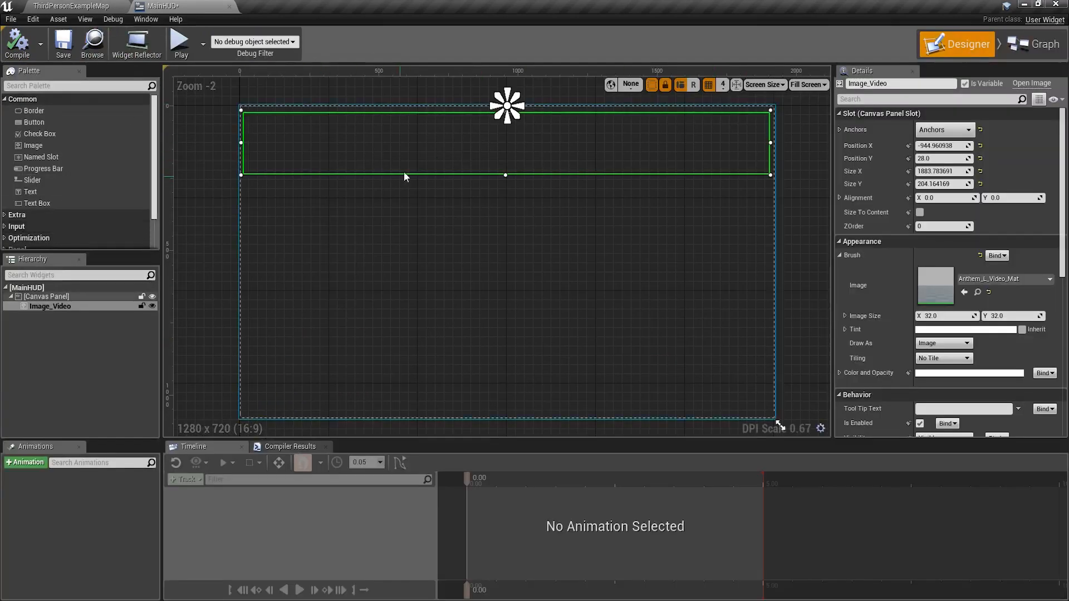
{"action": "left_click", "coordinate": [101, 6]}
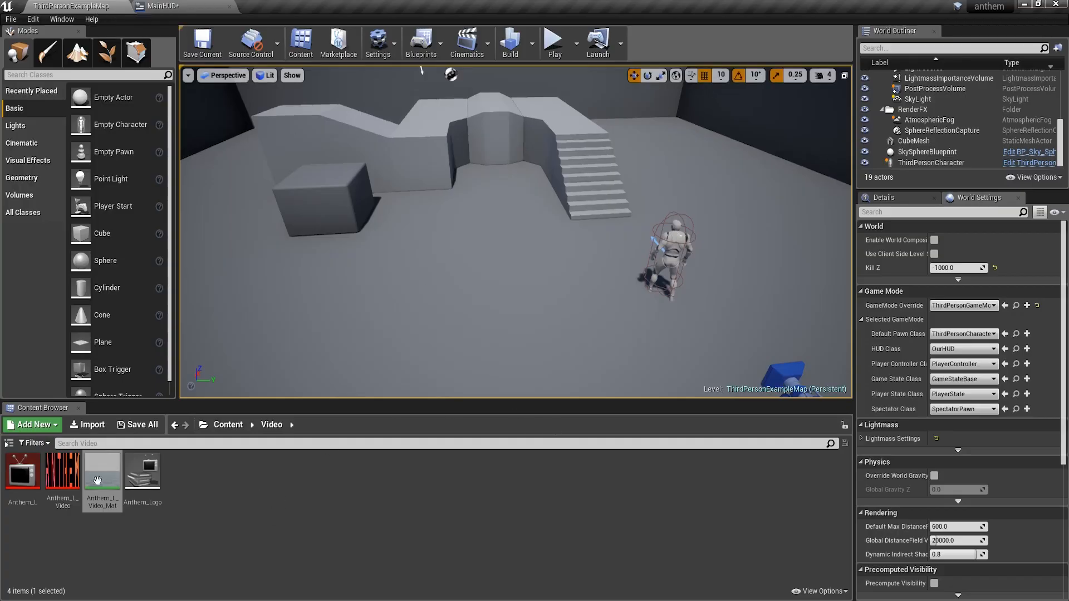
Play Anthem_Logo in the Anthem_L media player, save and close the asset, and return to the ThirdPersonExampleMap level
{"action": "double_click", "coordinate": [31, 474]}
{"action": "double_click", "coordinate": [46, 448]}
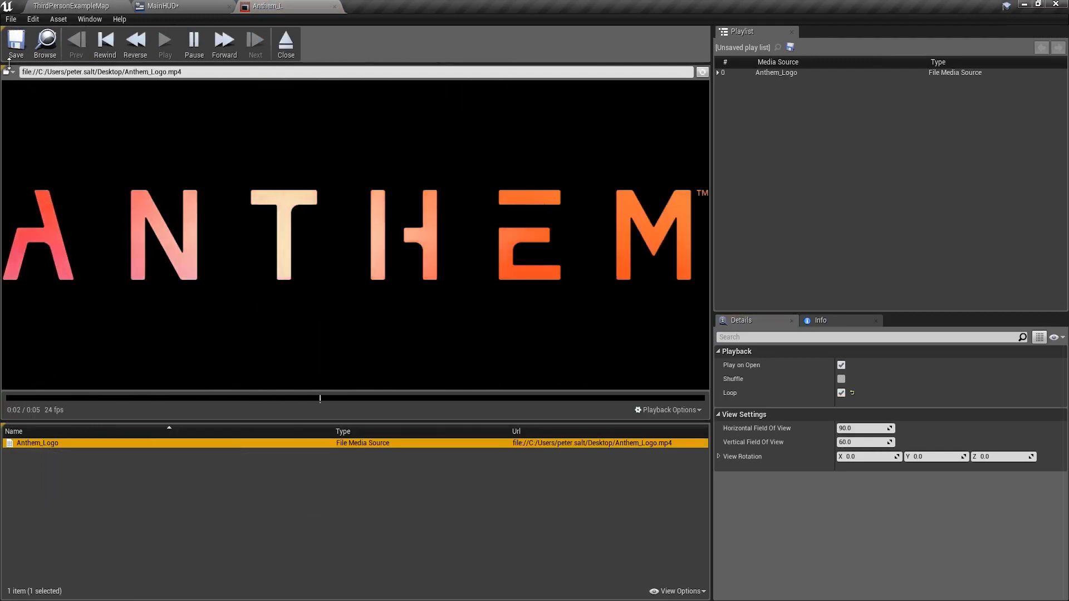
{"action": "left_click", "coordinate": [17, 45]}
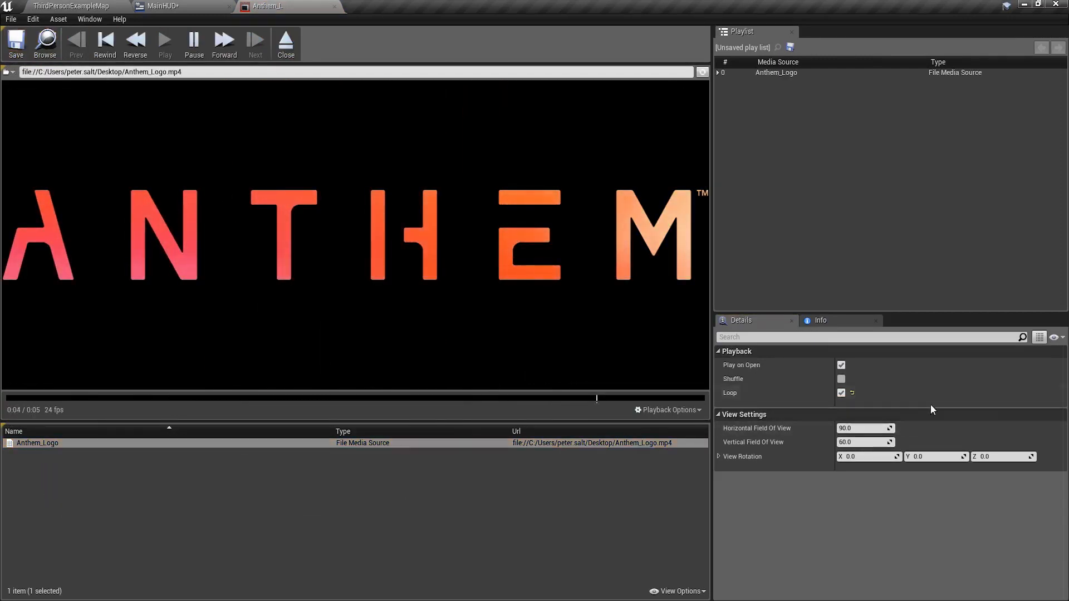
{"action": "left_click", "coordinate": [334, 6]}
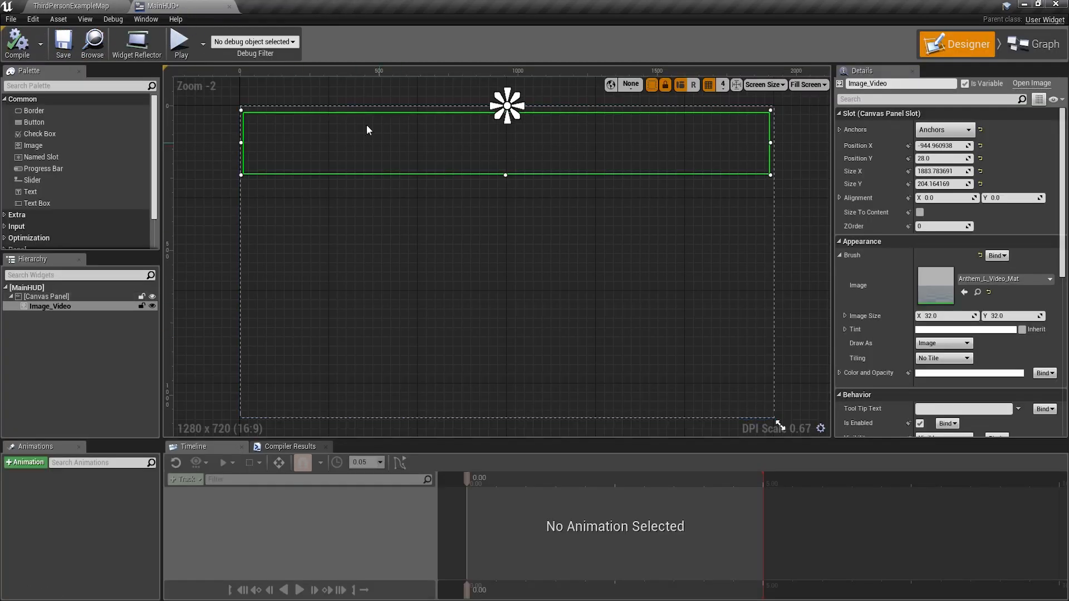
{"action": "left_click", "coordinate": [74, 6]}
Go up to the Content folder and save all modified content, including the MainHUD widget blueprint
{"action": "left_click", "coordinate": [255, 486]}
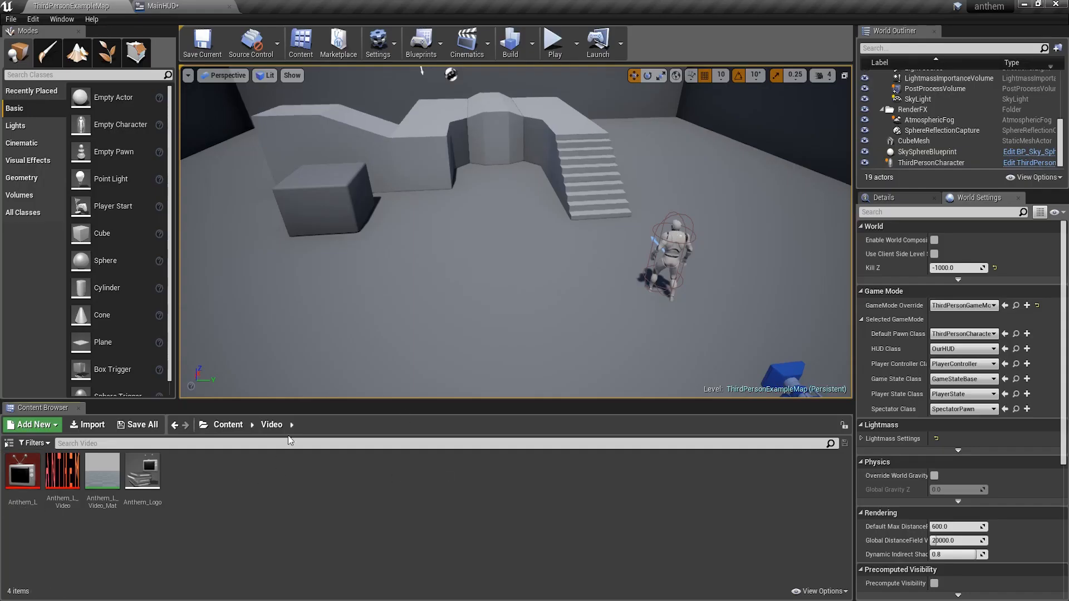
{"action": "left_click", "coordinate": [235, 427]}
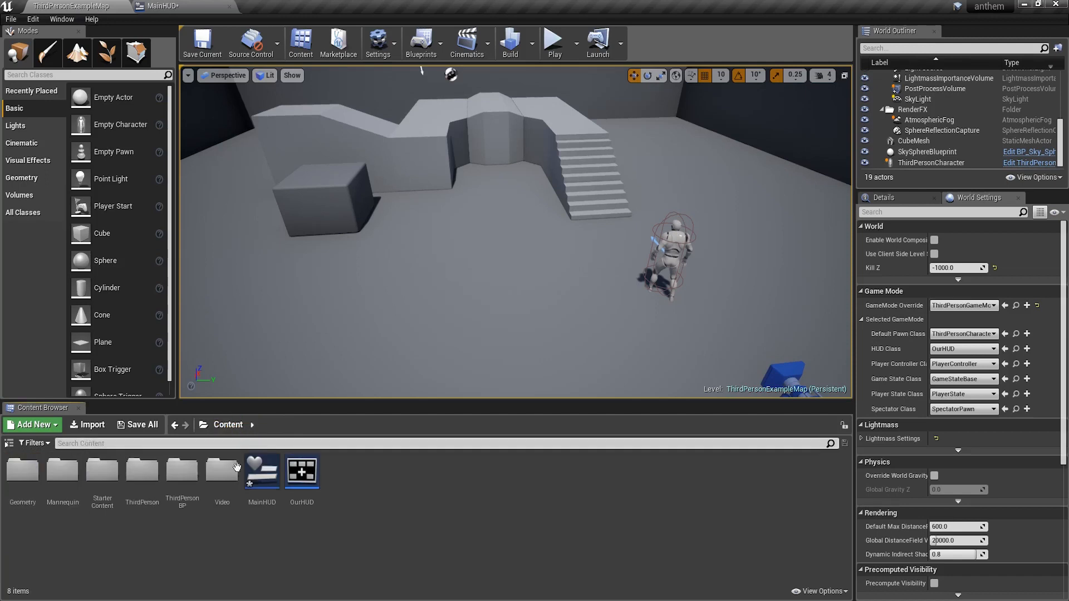
{"action": "left_click", "coordinate": [266, 470]}
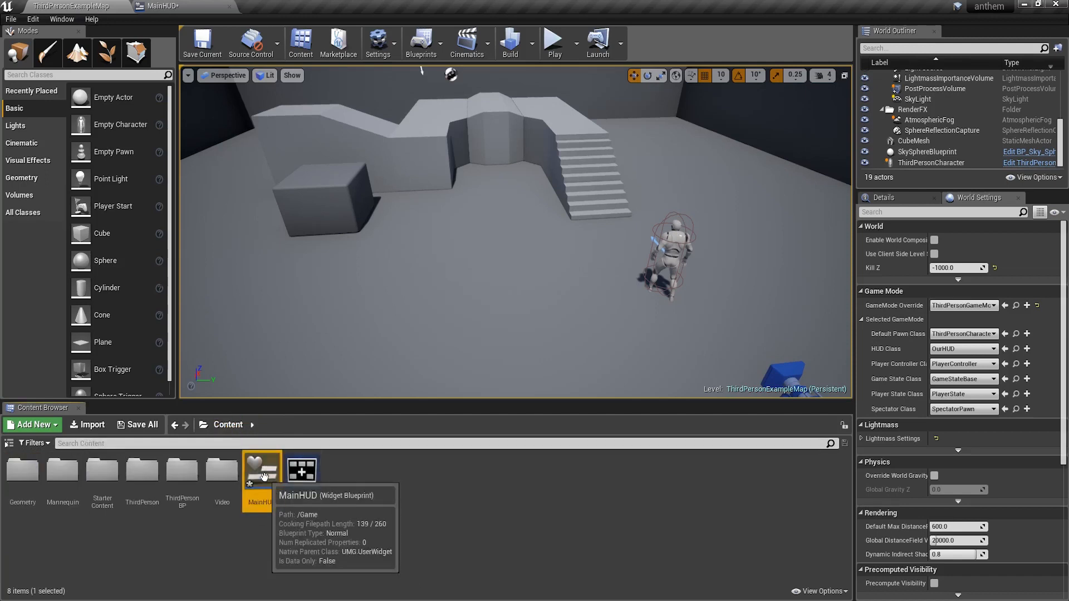
{"action": "left_click", "coordinate": [149, 424]}
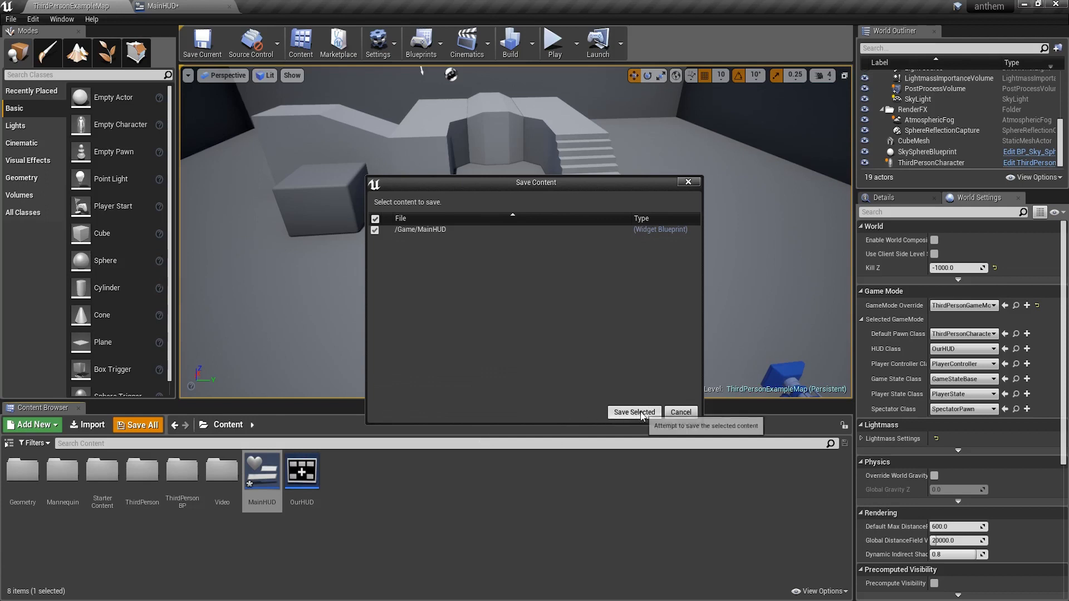
{"action": "left_click", "coordinate": [634, 413]}
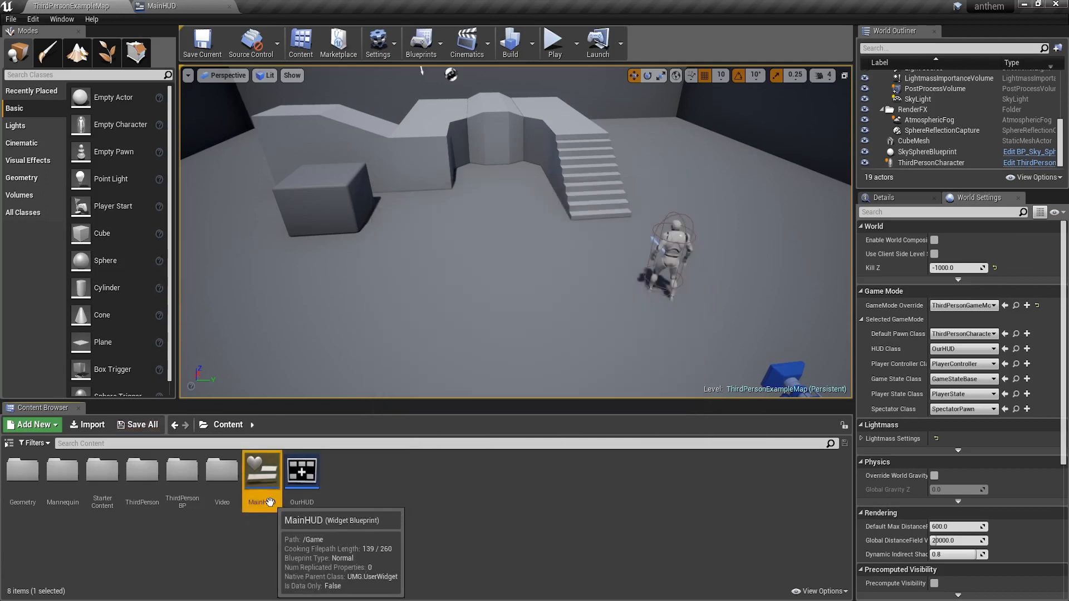
Rename the MainHUD widget blueprint as MainHUDWidget
{"action": "left_click", "coordinate": [269, 502]}
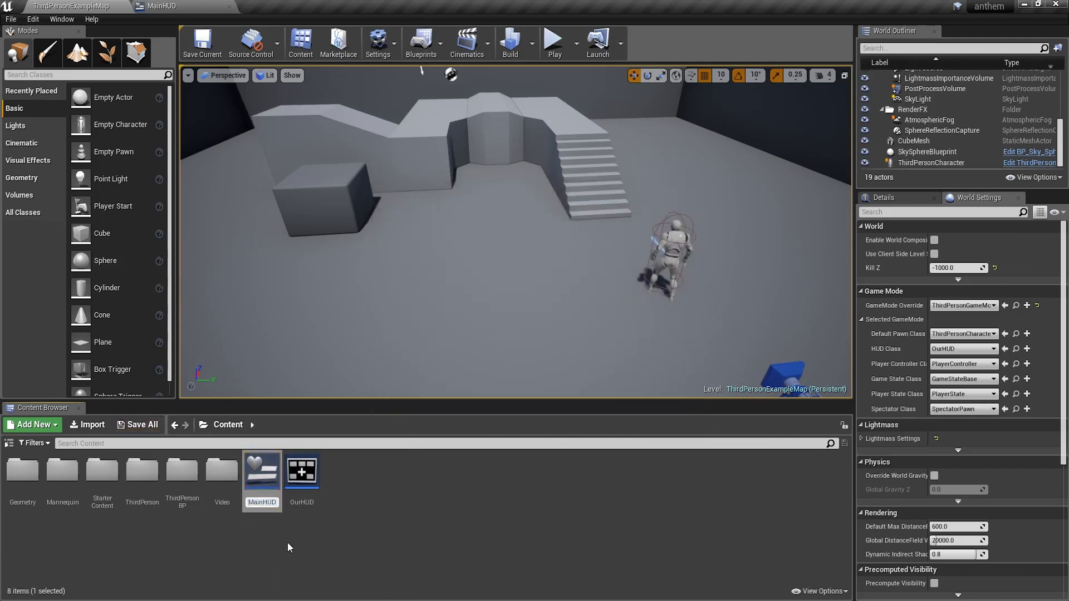
{"action": "type", "text": "MainHUDWidget"}
{"action": "key", "text": "Return"}
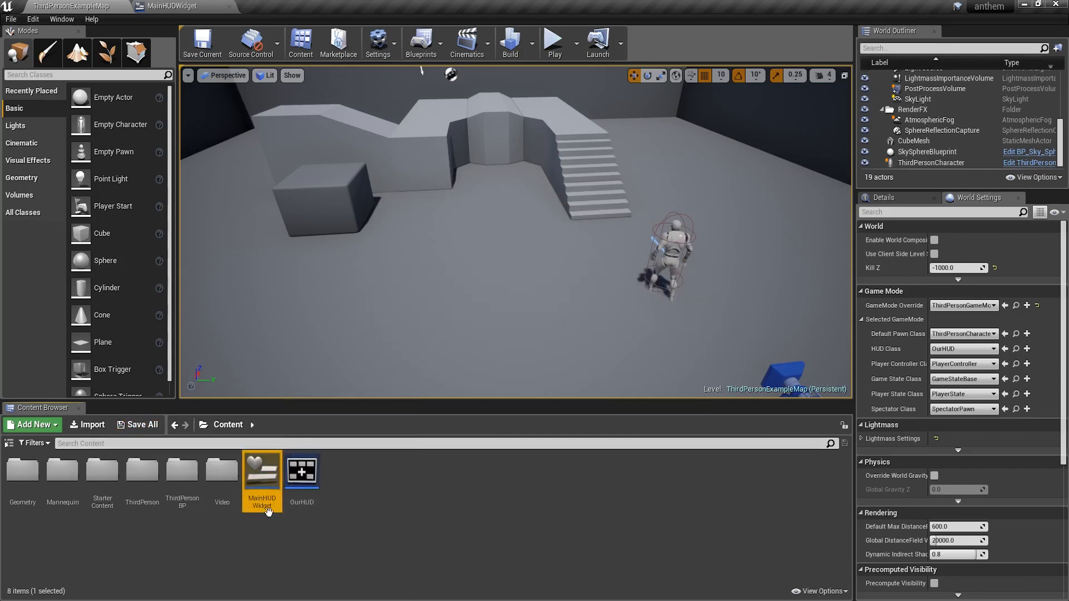
Open the OurHUD blueprint from the Content folder in the full Blueprint Editor
{"action": "left_click", "coordinate": [310, 477]}
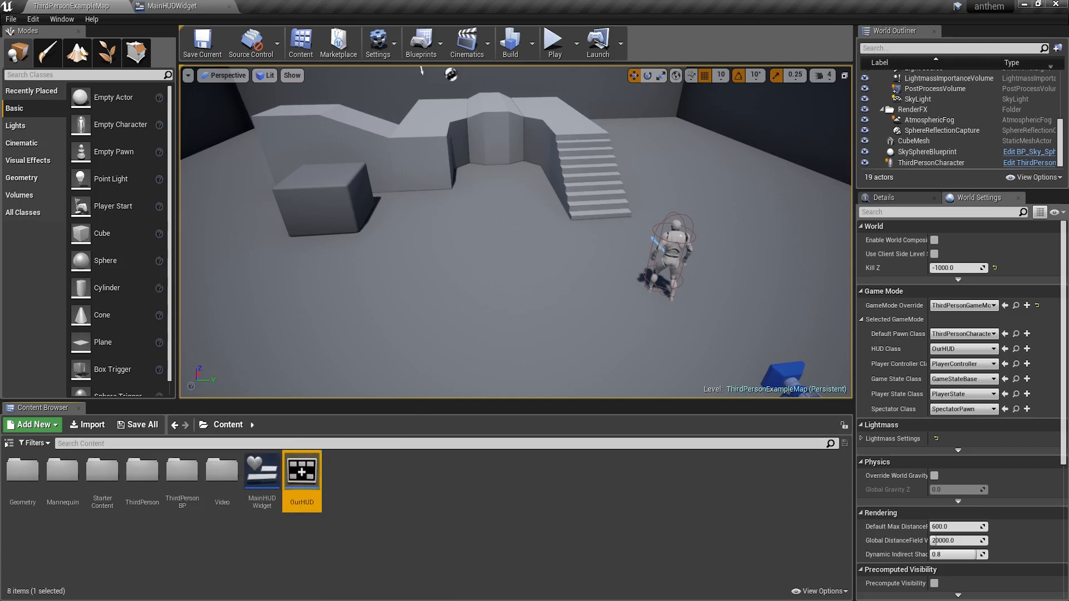
{"action": "double_click", "coordinate": [304, 472]}
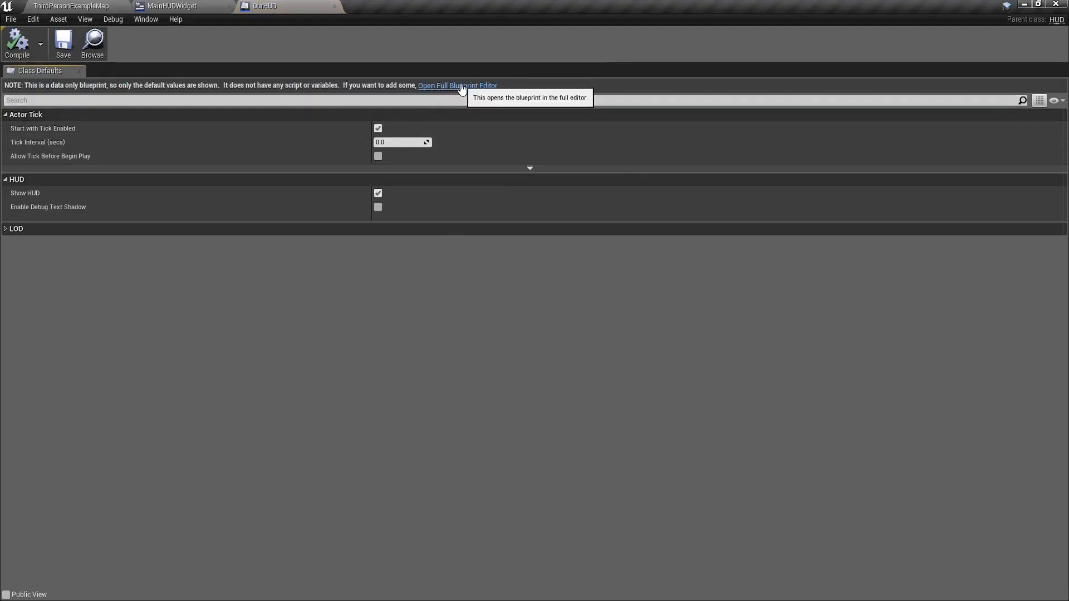
{"action": "left_click", "coordinate": [461, 87]}
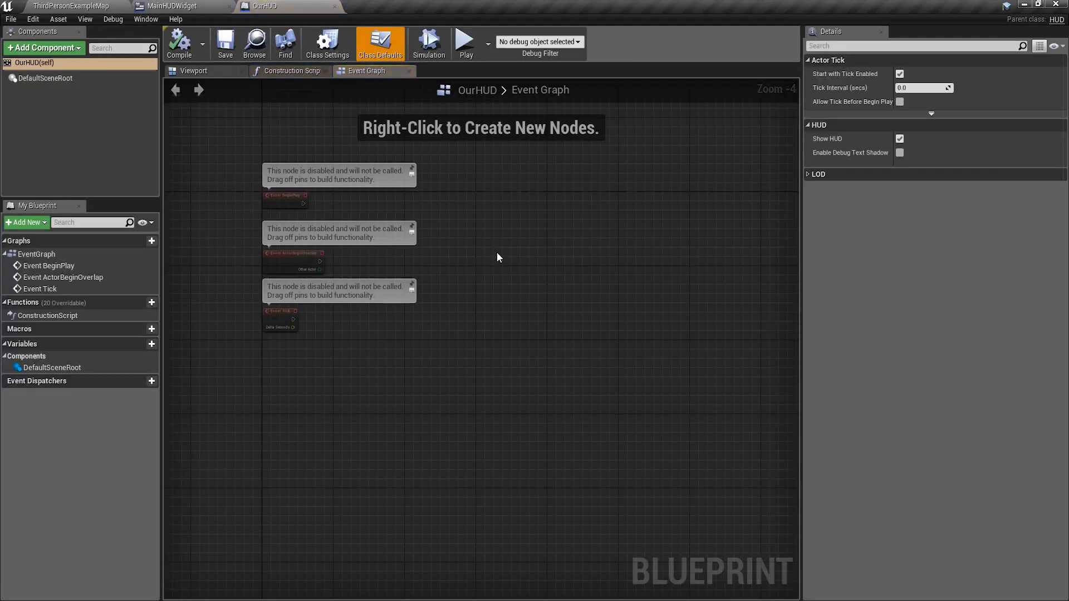
Add a Create Widget node fed by Event BeginPlay, set its class to MainHUDWidget, and move it slightly closer to the event
{"action": "scroll", "coordinate": [480, 213], "scroll_direction": "up", "scroll_amount": 1}
{"action": "right_click_drag", "start_coordinate": [477, 206], "coordinate": [543, 273]}
{"action": "scroll", "coordinate": [462, 271], "scroll_direction": "up", "scroll_amount": 2}
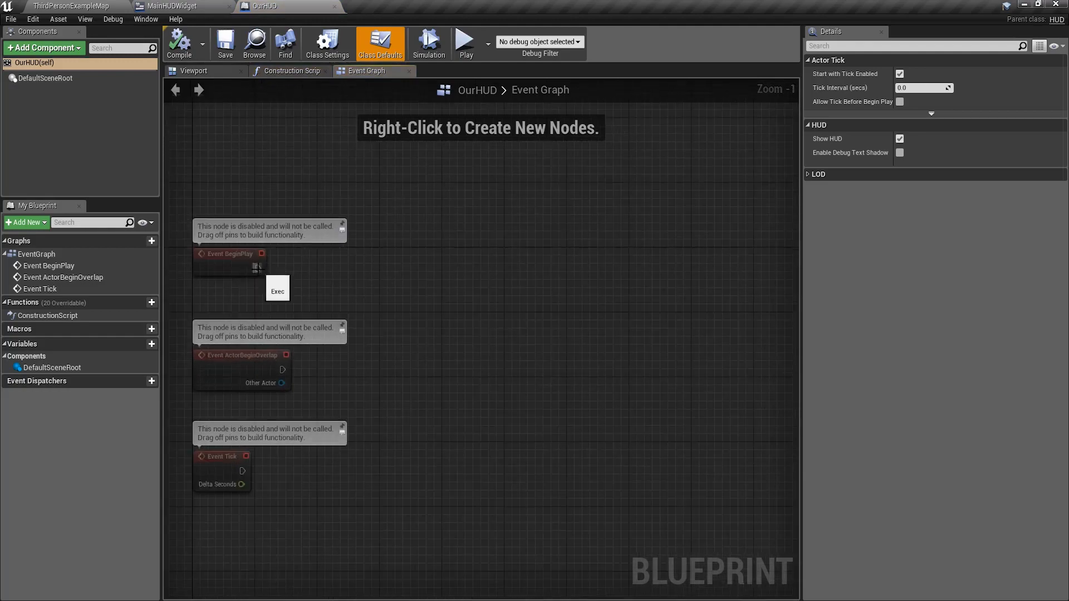
{"action": "left_click_drag", "start_coordinate": [258, 268], "coordinate": [433, 234]}
{"action": "type", "text": "create"}
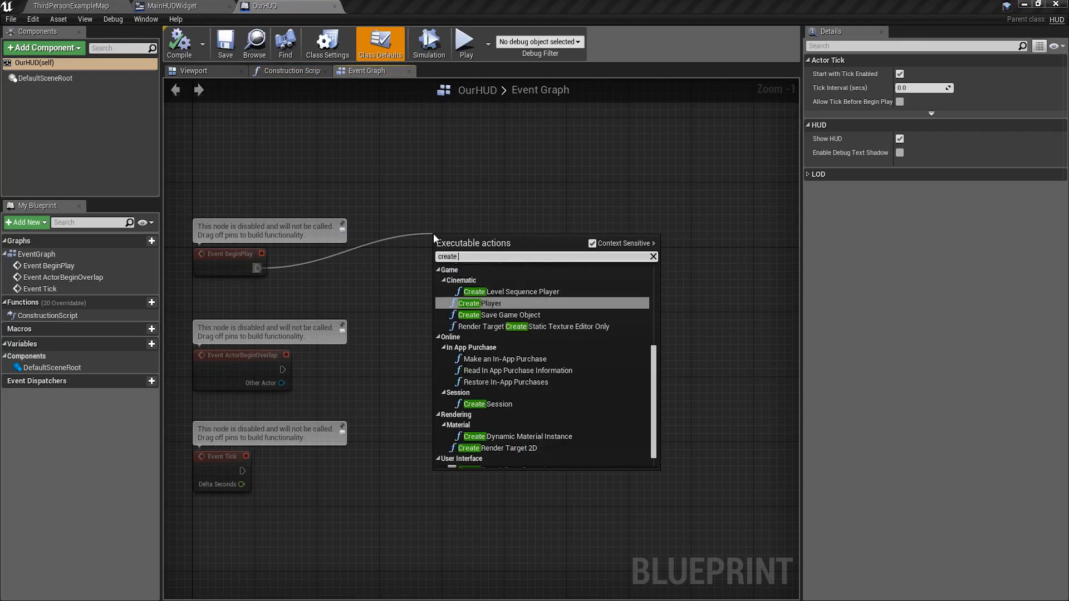
{"action": "type", "text": " wid"}
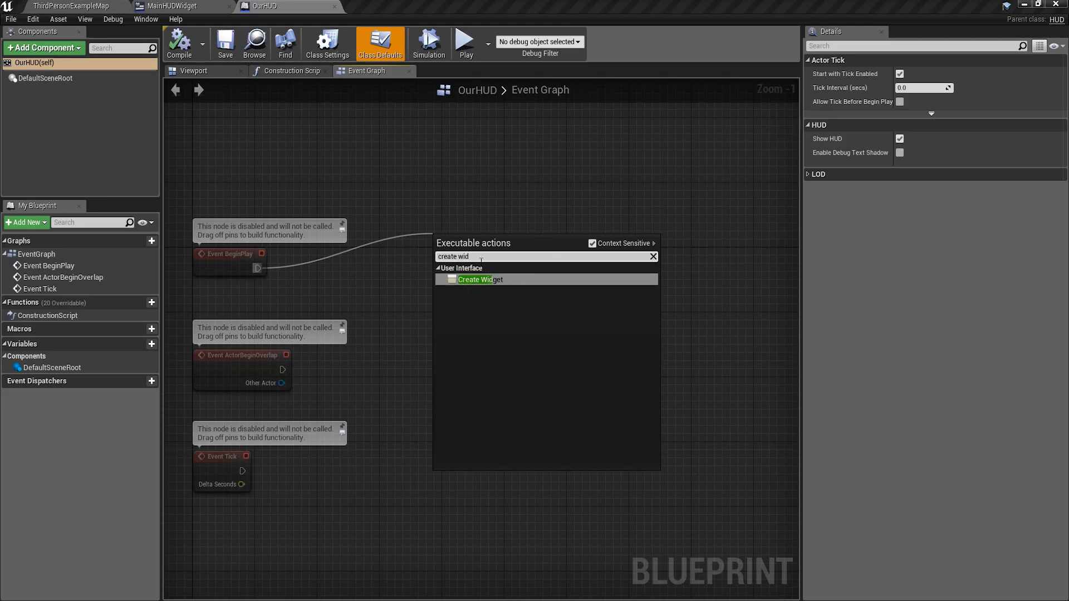
{"action": "left_click", "coordinate": [480, 279]}
{"action": "left_click", "coordinate": [485, 266]}
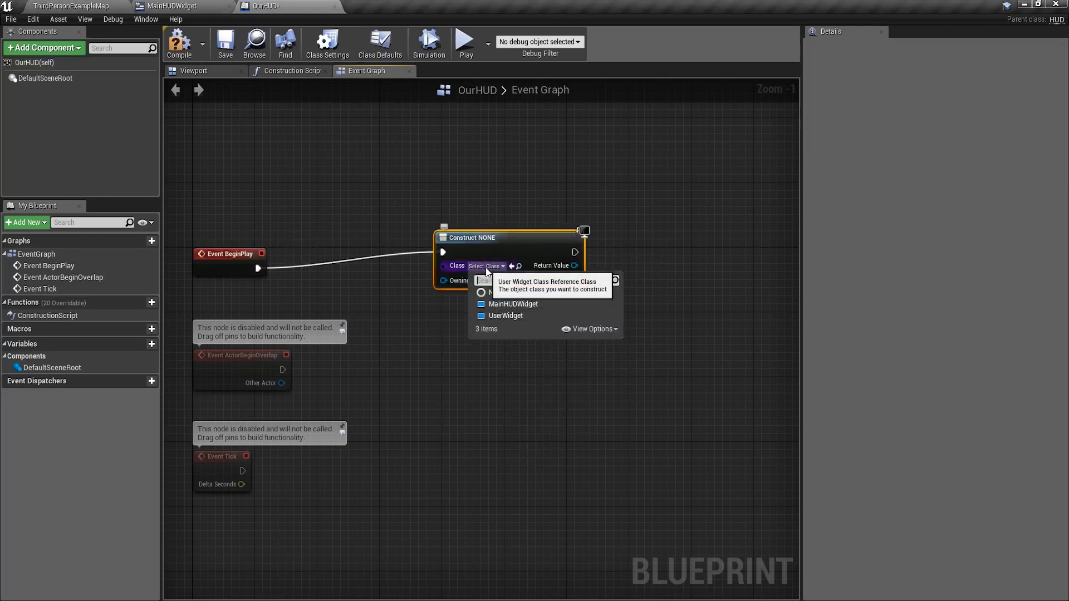
{"action": "left_click", "coordinate": [517, 305]}
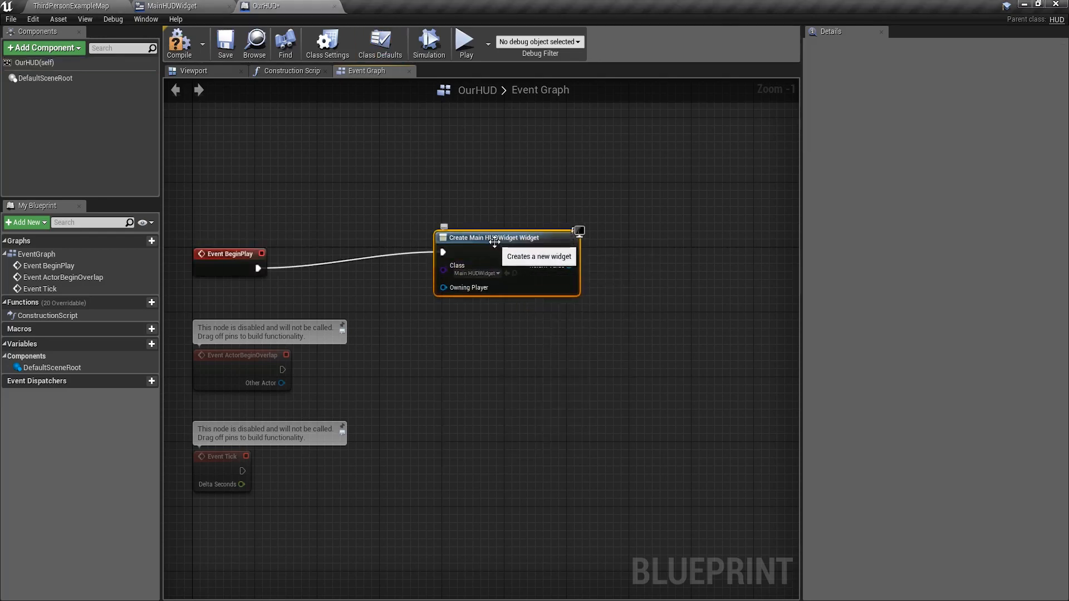
{"action": "left_click_drag", "start_coordinate": [497, 238], "coordinate": [457, 238]}
Add an Add to Viewport node after the Create Widget node, connect Return Value to its Target, and move the node up slightly
{"action": "scroll", "coordinate": [527, 316], "scroll_direction": "up", "scroll_amount": 1}
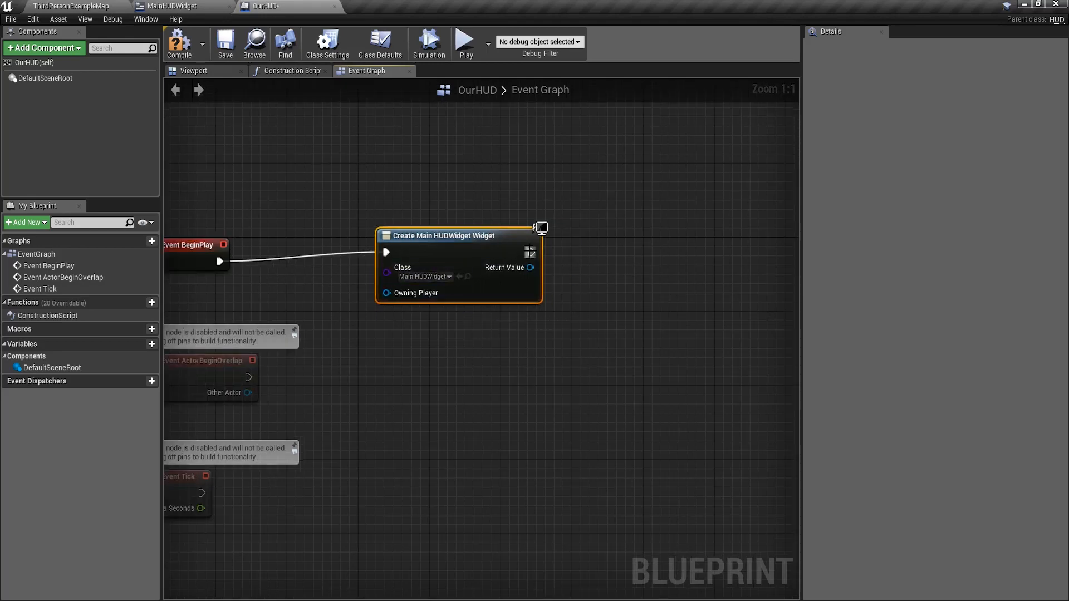
{"action": "left_click_drag", "start_coordinate": [531, 252], "coordinate": [638, 245]}
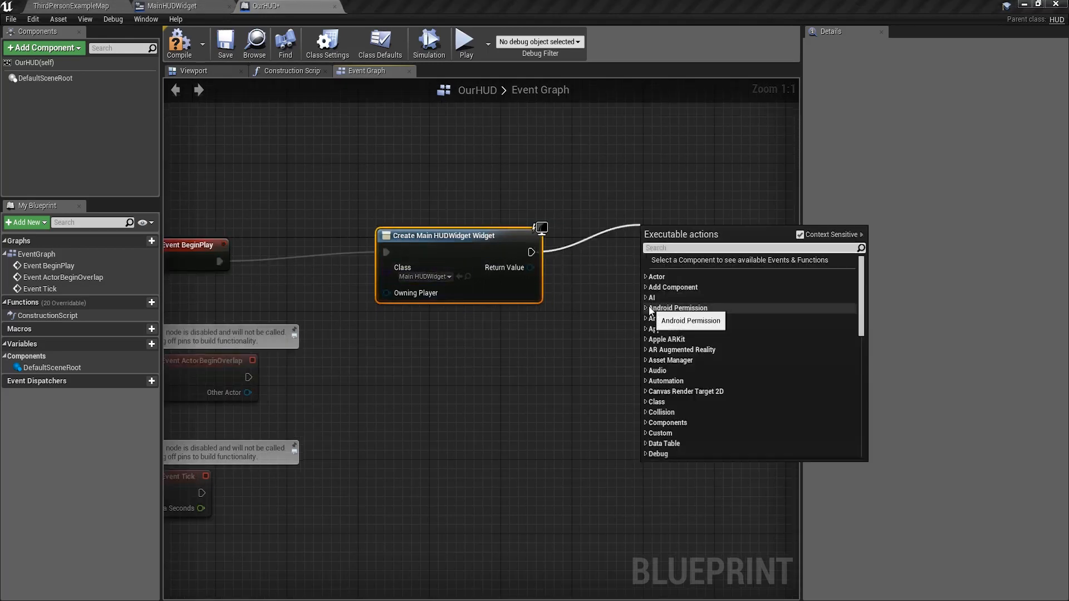
{"action": "type", "text": "add"}
{"action": "scroll", "coordinate": [695, 312], "scroll_direction": "down", "scroll_amount": 5}
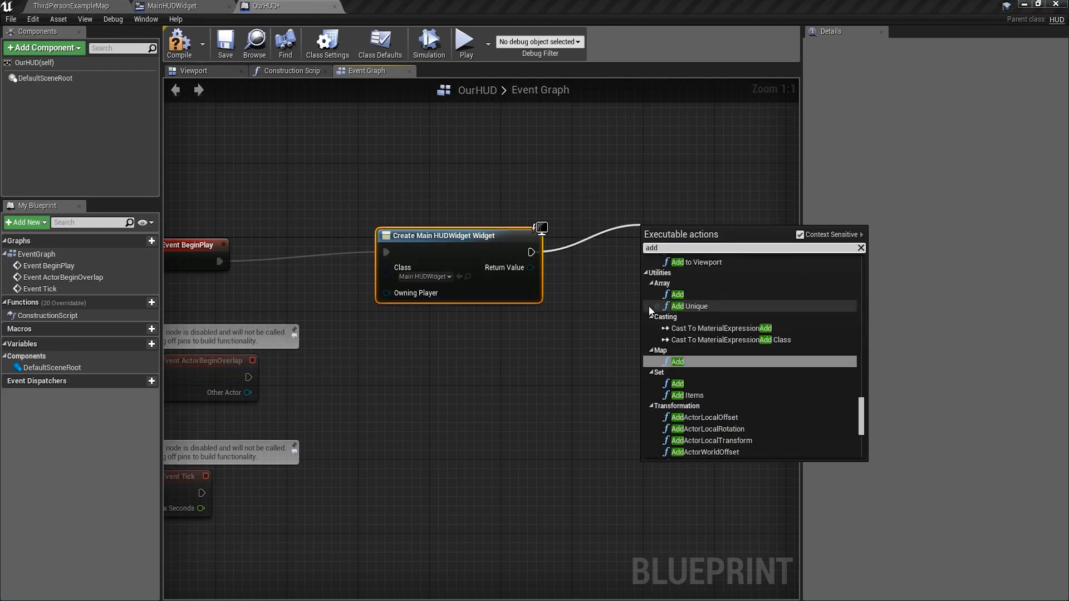
{"action": "left_click", "coordinate": [712, 263]}
{"action": "left_click_drag", "start_coordinate": [531, 267], "coordinate": [652, 277]}
{"action": "left_click_drag", "start_coordinate": [682, 236], "coordinate": [682, 198]}
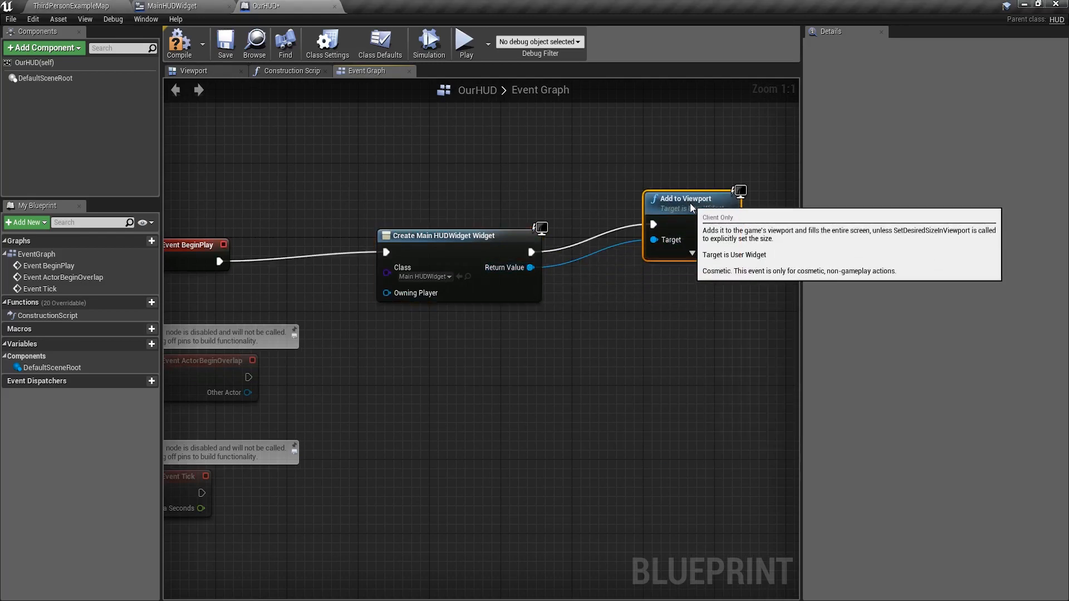
Compile and save the OurHUD blueprint, and return to the ThirdPersonExampleMap level
{"action": "left_click", "coordinate": [180, 45]}
{"action": "left_click", "coordinate": [225, 44]}
{"action": "left_click", "coordinate": [71, 6]}
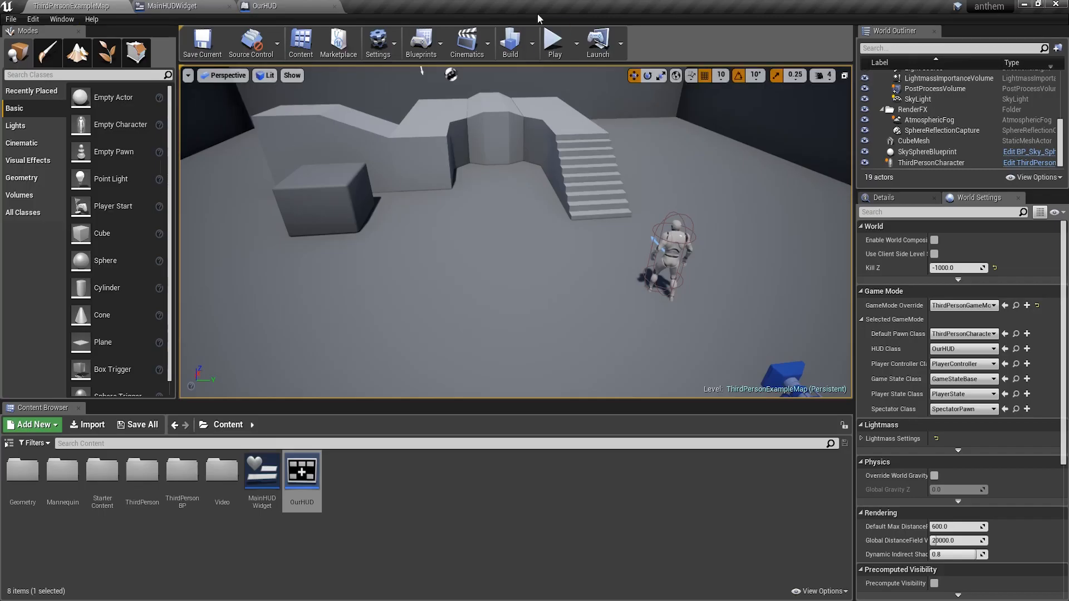
Play the level and run and jump the character around to check the animated Anthem logo on the HUD
{"action": "left_click", "coordinate": [553, 42]}
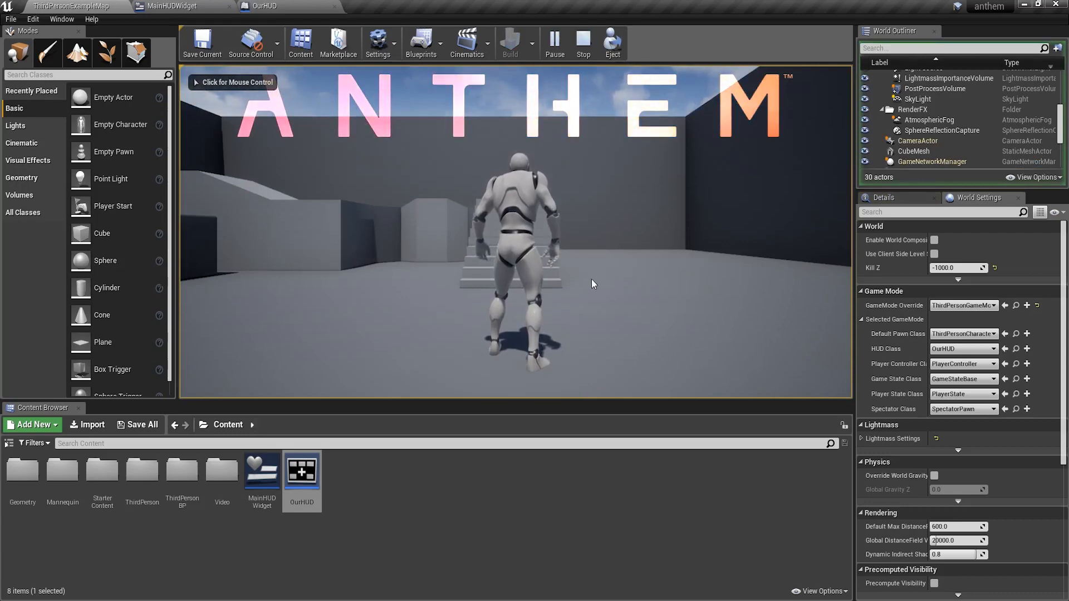
{"action": "left_click", "coordinate": [633, 239]}
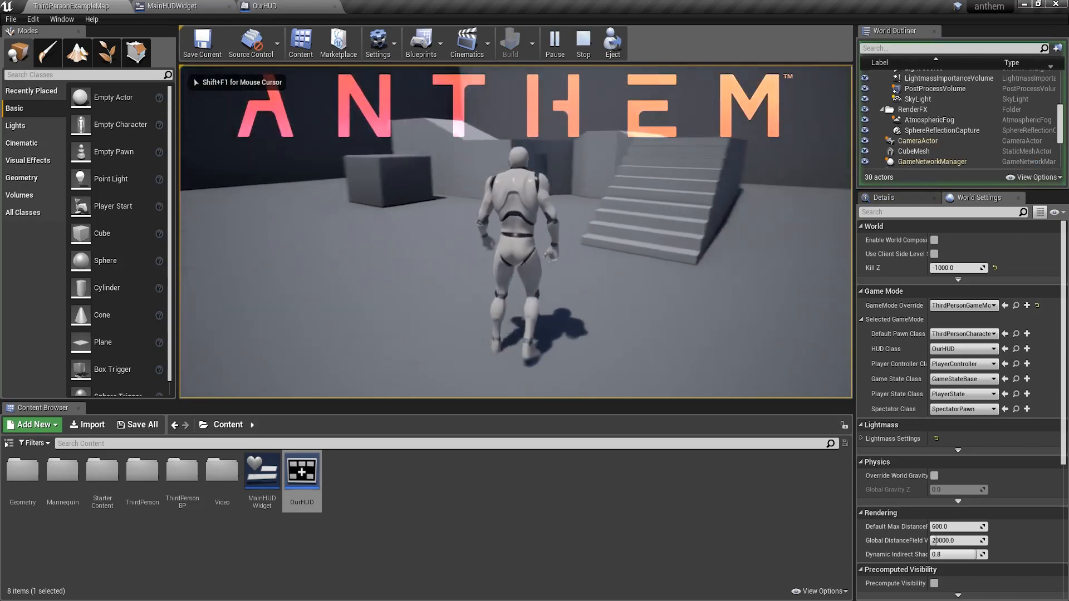
{"action": "key", "text": "w"}
{"action": "key", "text": "d"}
{"action": "key", "text": "a"}
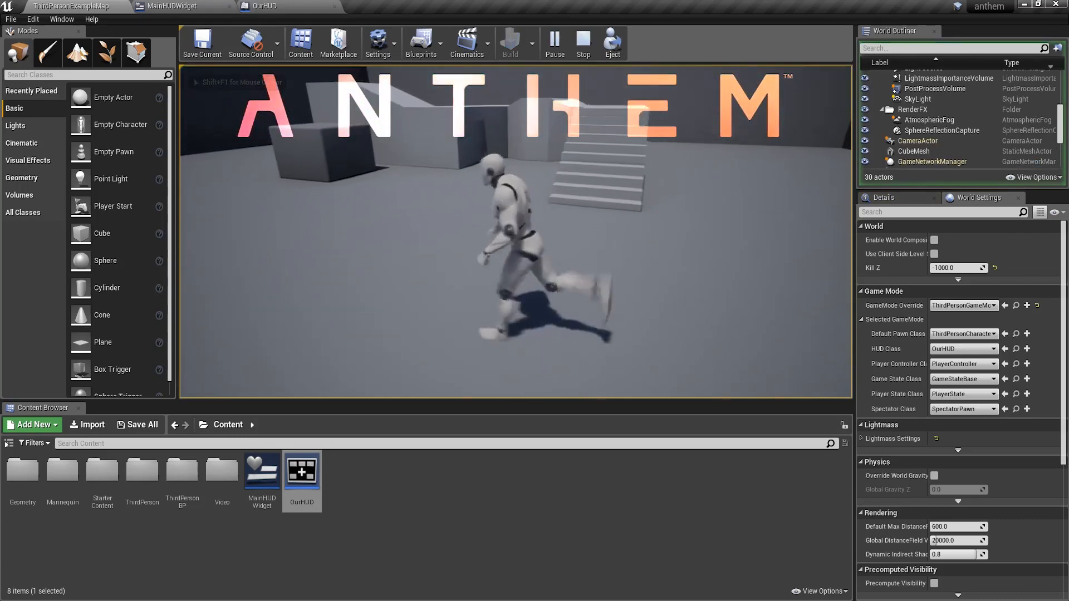
{"action": "key", "text": "w"}
{"action": "key", "text": "d"}
{"action": "key", "text": "a"}
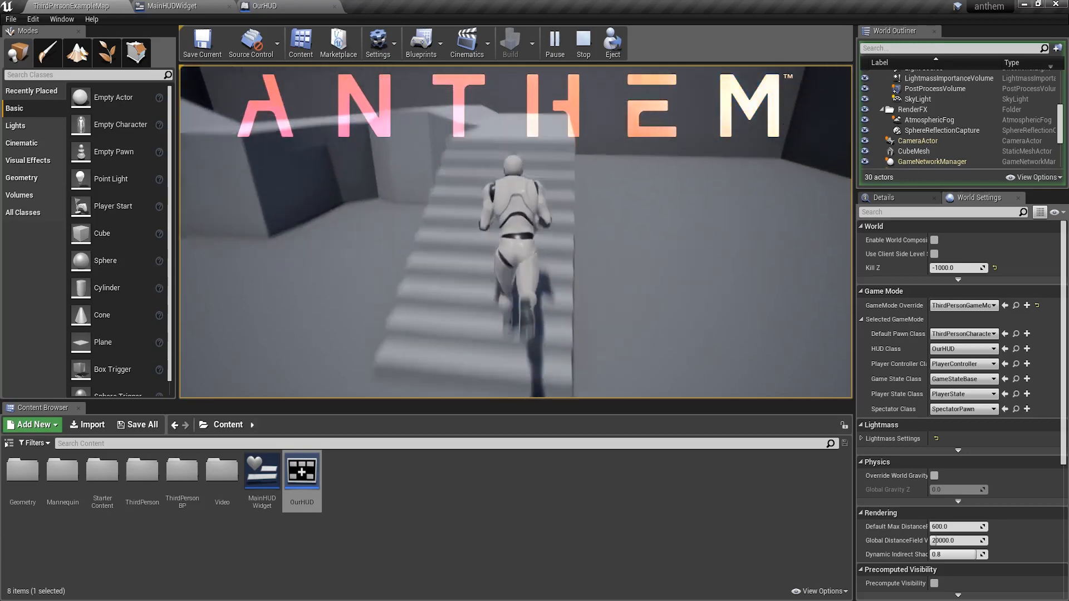
{"action": "key", "text": "w"}
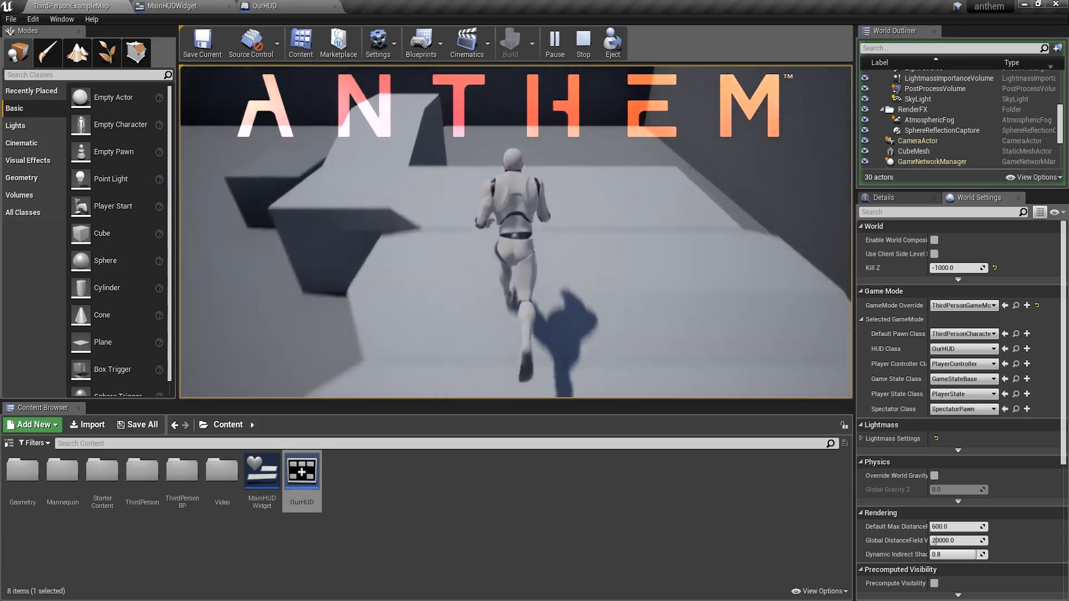
{"action": "key", "text": "w"}
{"action": "key", "text": "space"}
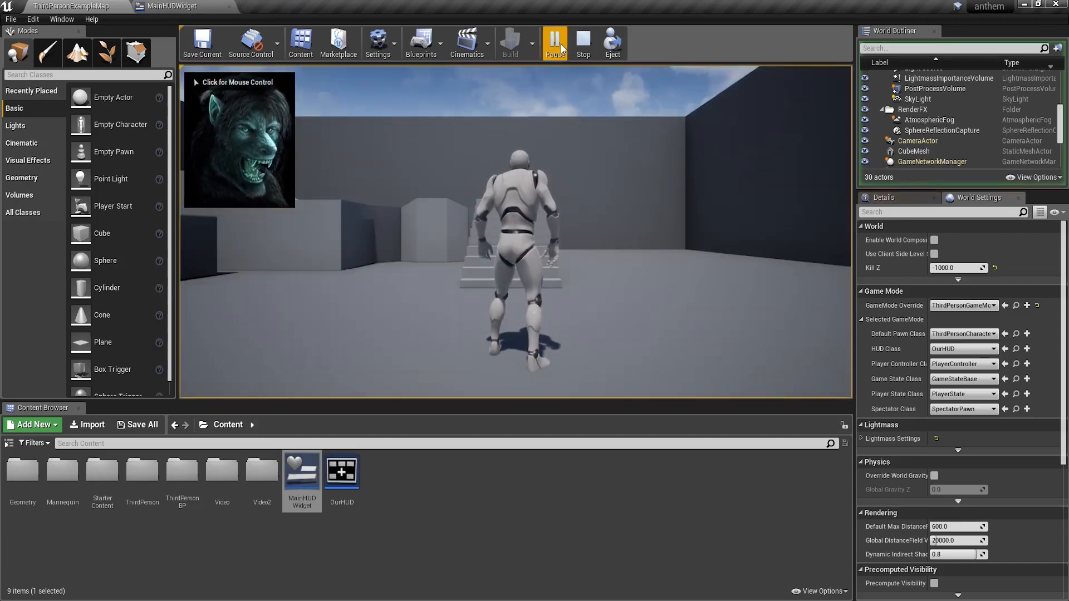
Stop the running preview and play the level again to check the video in the HUD's upper corner
{"action": "left_click", "coordinate": [582, 50]}
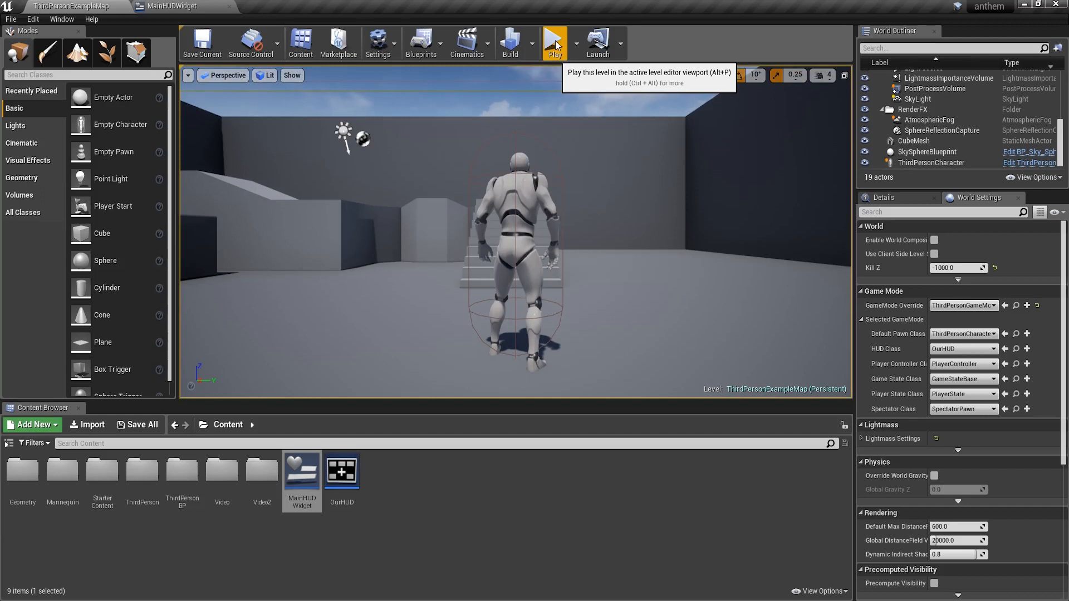
{"action": "left_click", "coordinate": [555, 45]}
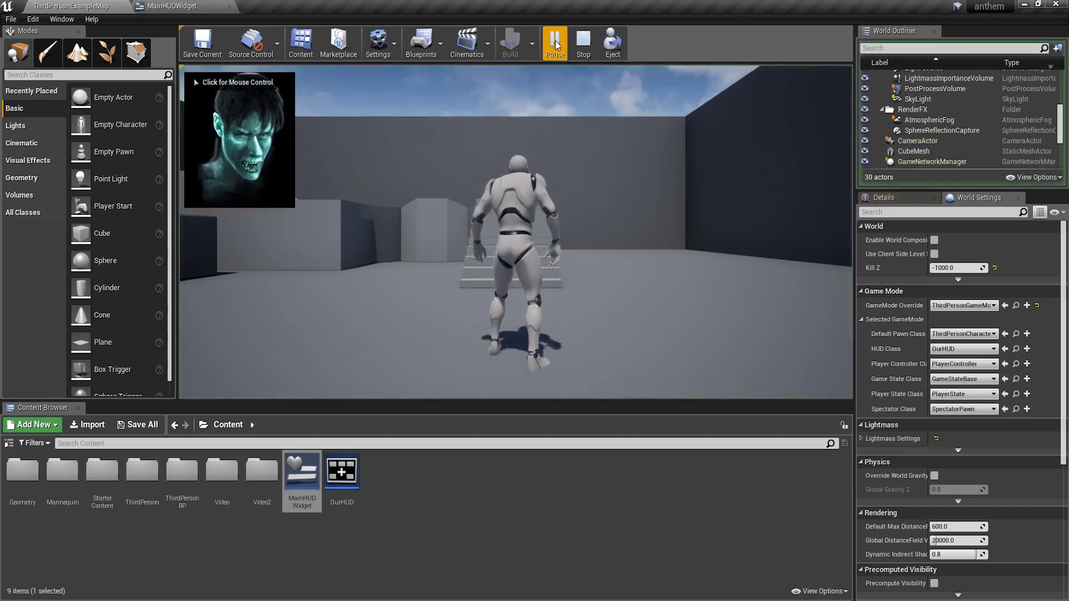